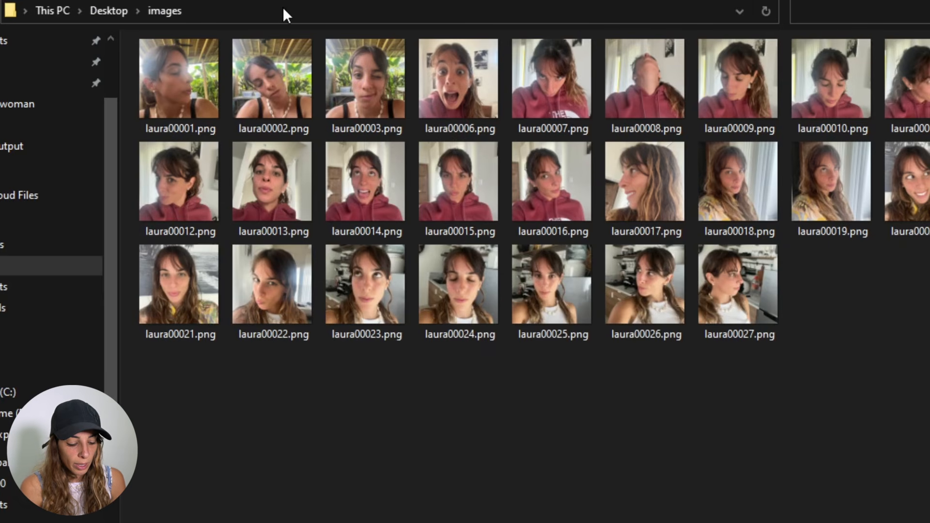
- Set the image folder to caption to the Desktop images folder path copied from the file explorer
{"action": "left_click", "coordinate": [285, 11]}
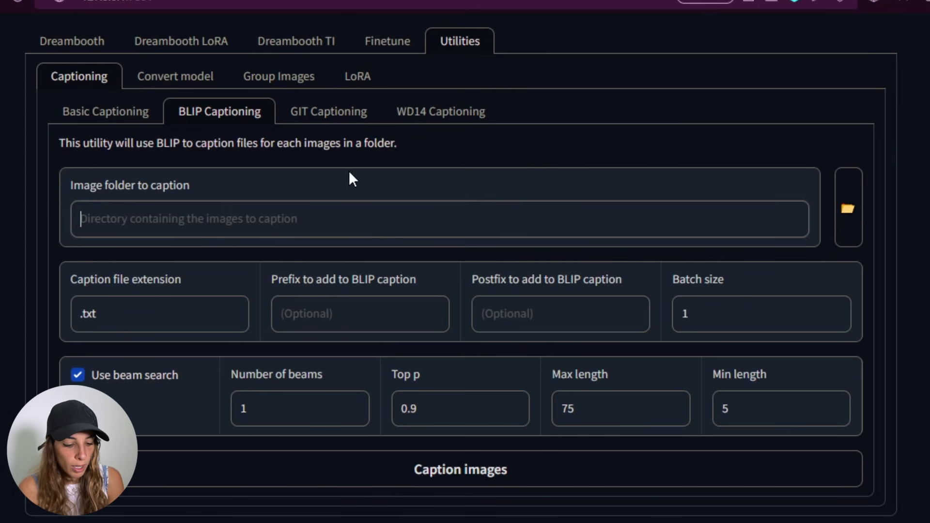
{"action": "type", "text": "C:\\Users\\James\\Desktop\\images"}
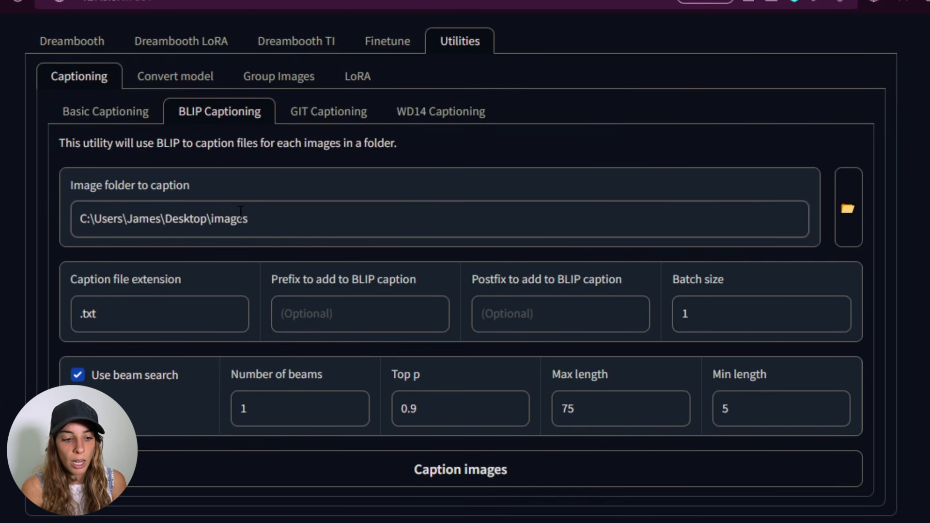
{"action": "left_click_drag", "start_coordinate": [252, 219], "coordinate": [72, 223]}
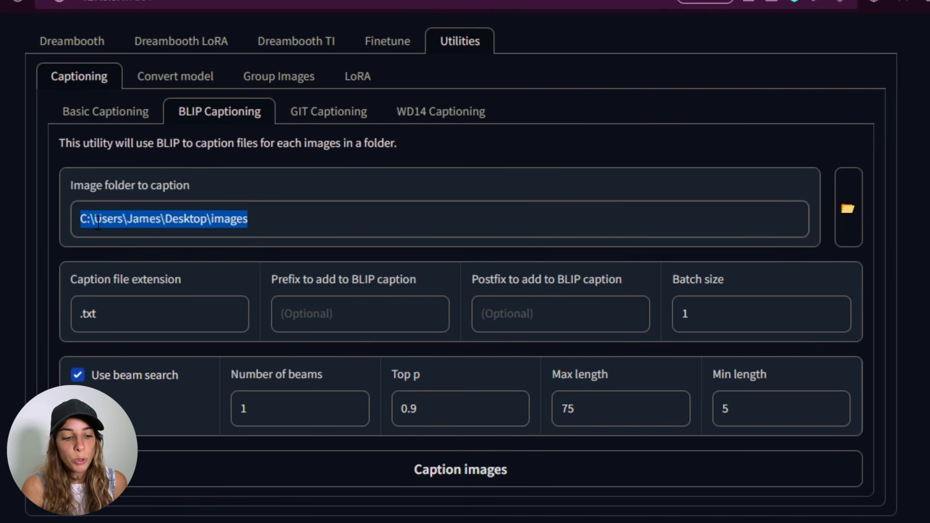
- Set the BLIP caption prefix to "A photo of"
{"action": "left_click", "coordinate": [121, 284]}
{"action": "left_click", "coordinate": [142, 311]}
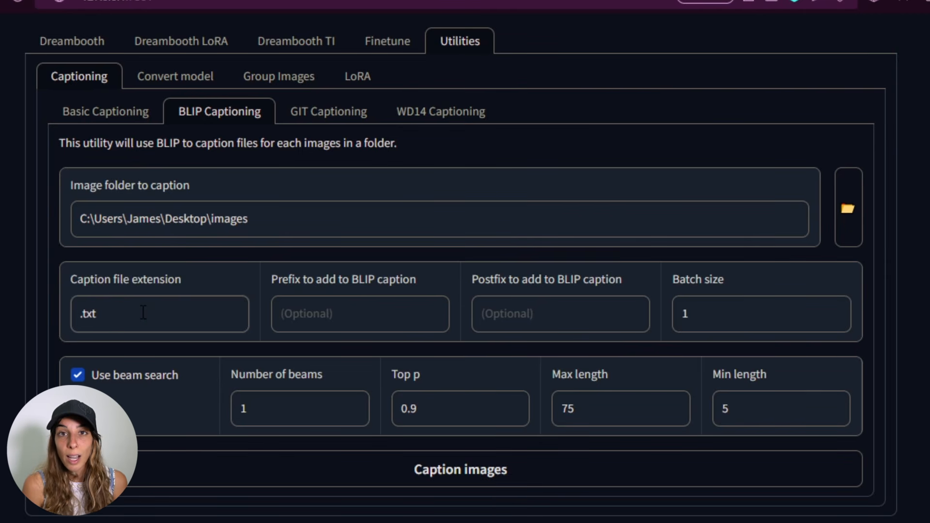
{"action": "left_click", "coordinate": [346, 320]}
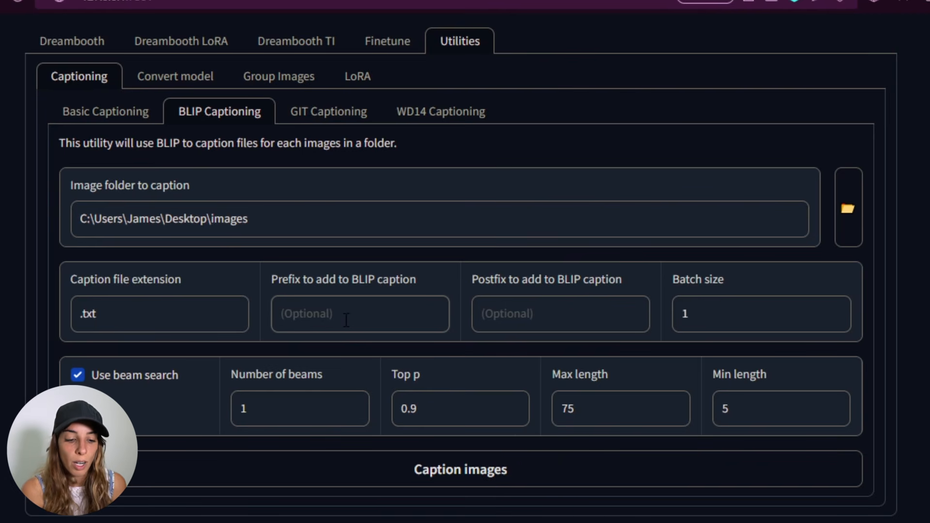
{"action": "type", "text": "A photo "}
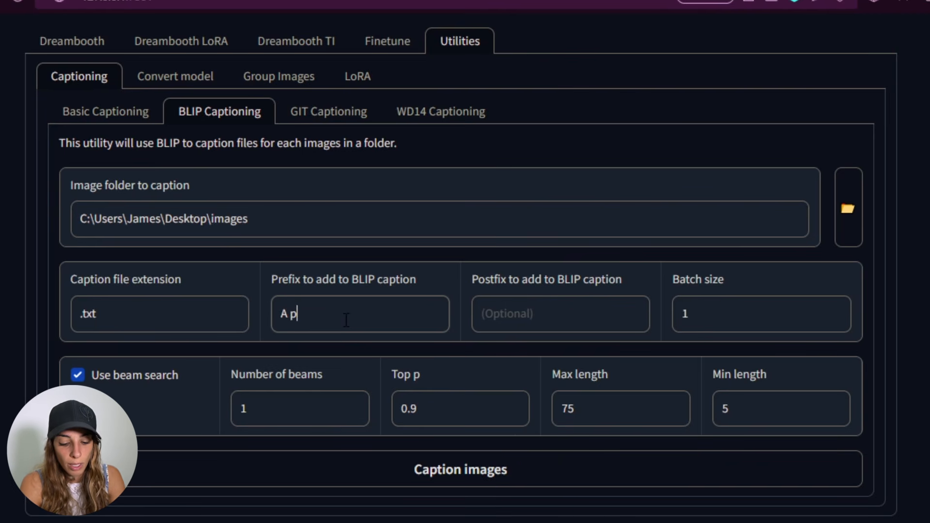
{"action": "type", "text": "of"}
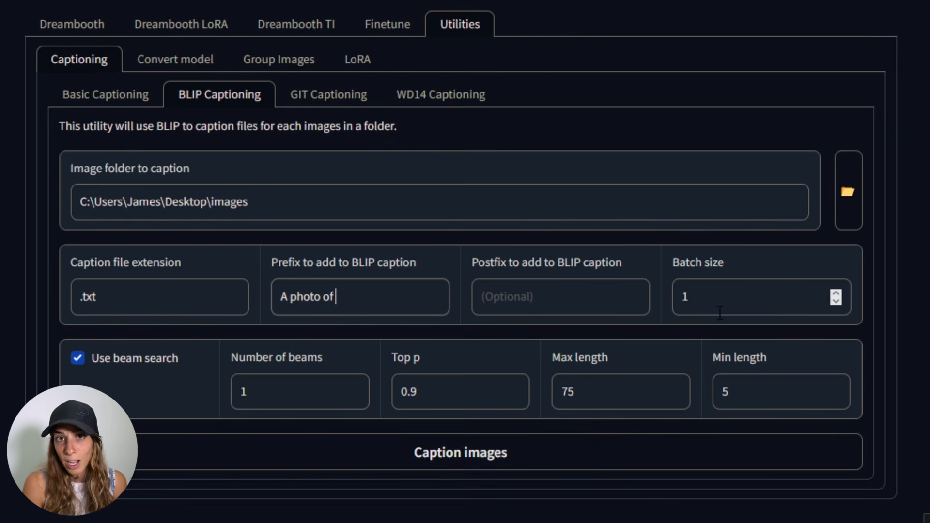
- Run BLIP captioning on the images folder with the current settings
{"action": "left_click", "coordinate": [501, 352]}
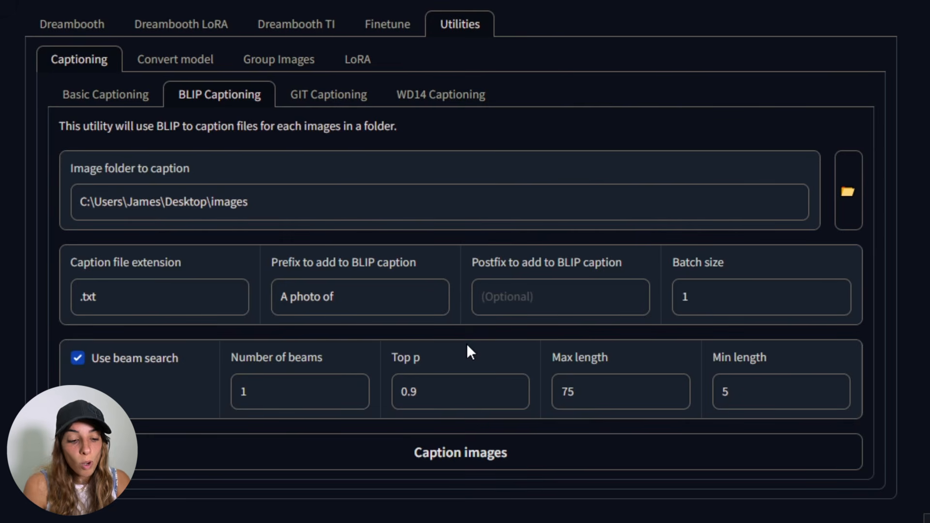
{"action": "left_click", "coordinate": [471, 452]}
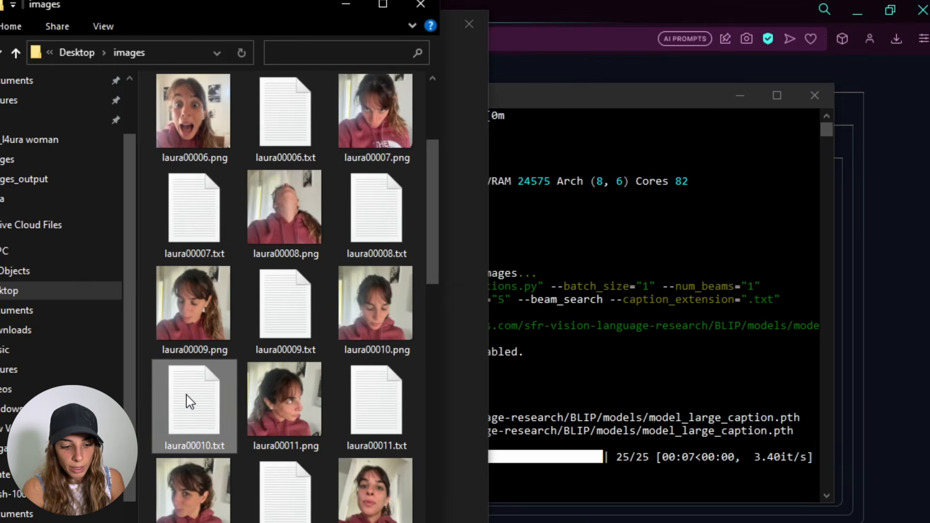
- Open the laura00010.txt caption file next to its image and read the generated caption
{"action": "double_click", "coordinate": [187, 399]}
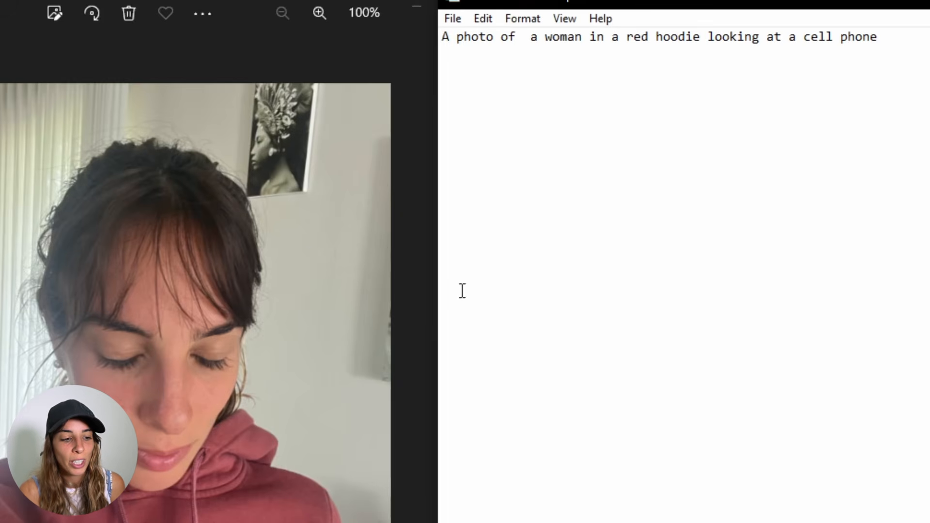
{"action": "left_click", "coordinate": [723, 209]}
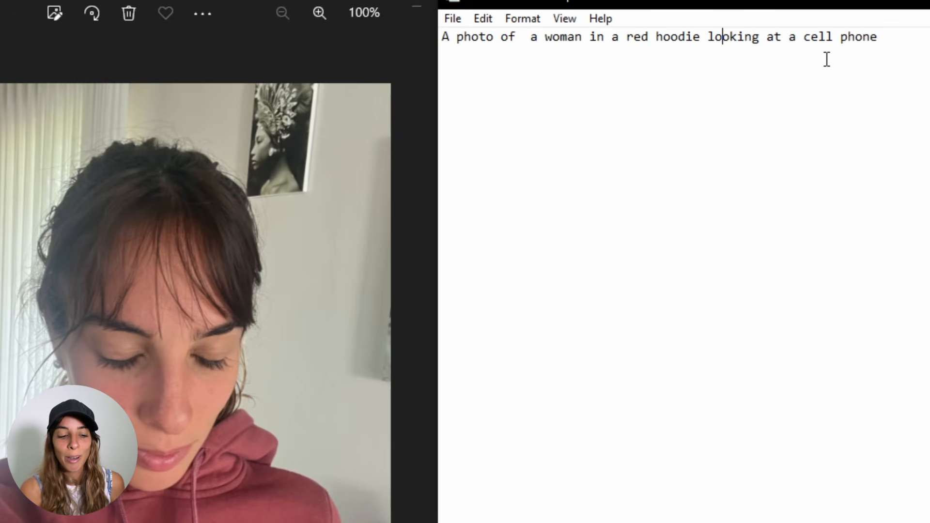
{"action": "left_click", "coordinate": [689, 64]}
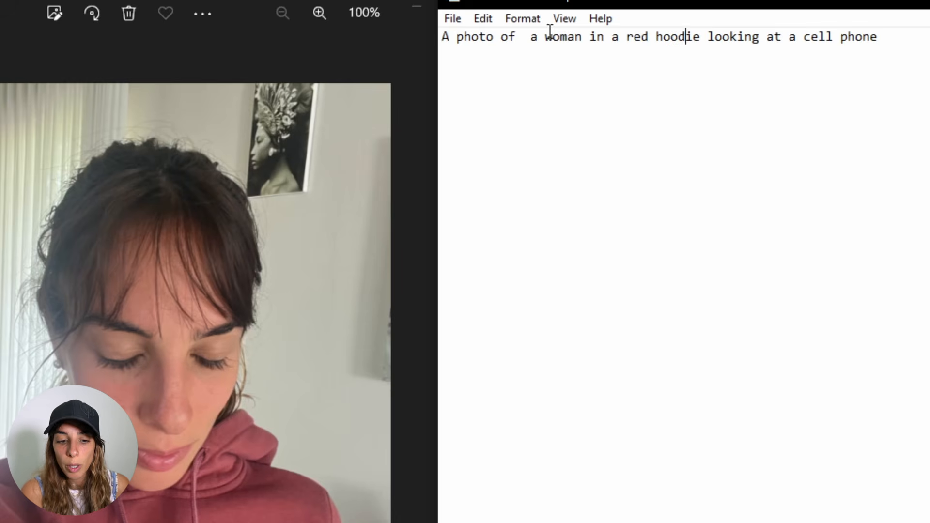
{"action": "left_click", "coordinate": [538, 39]}
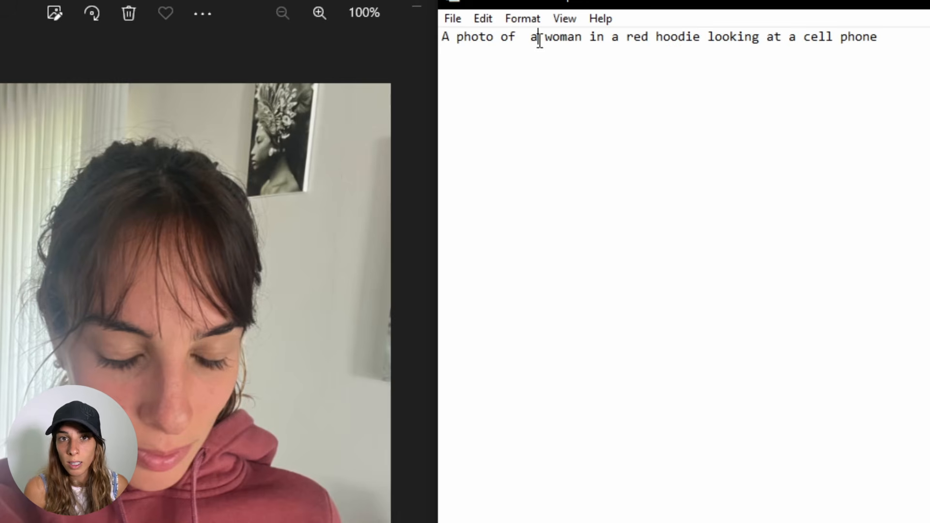
{"action": "left_click", "coordinate": [516, 37]}
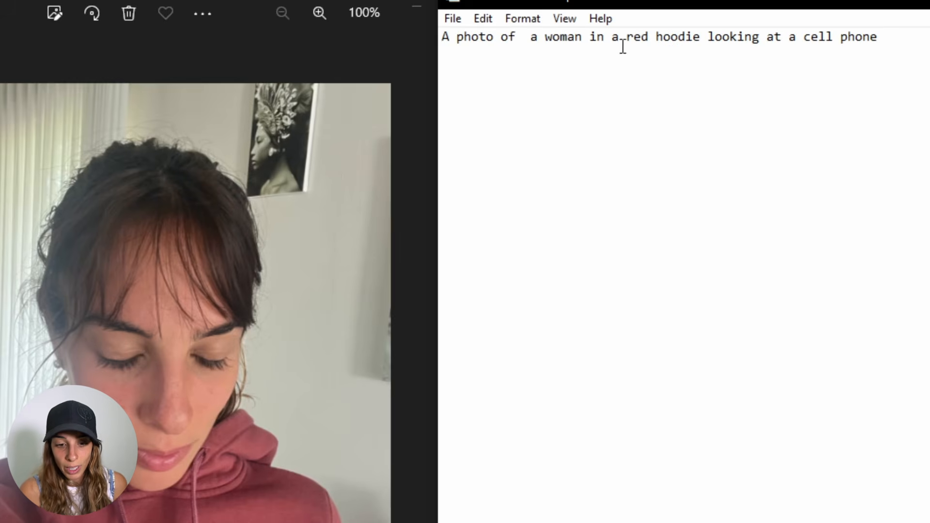
- Replace "looking at a cell phone" in the caption with ", eyes closed, head bended forward, ponytail, wearing earrings"
{"action": "left_click", "coordinate": [884, 48]}
{"action": "left_click_drag", "start_coordinate": [884, 48], "coordinate": [710, 43]}
{"action": "key", "text": "BackSpace"}
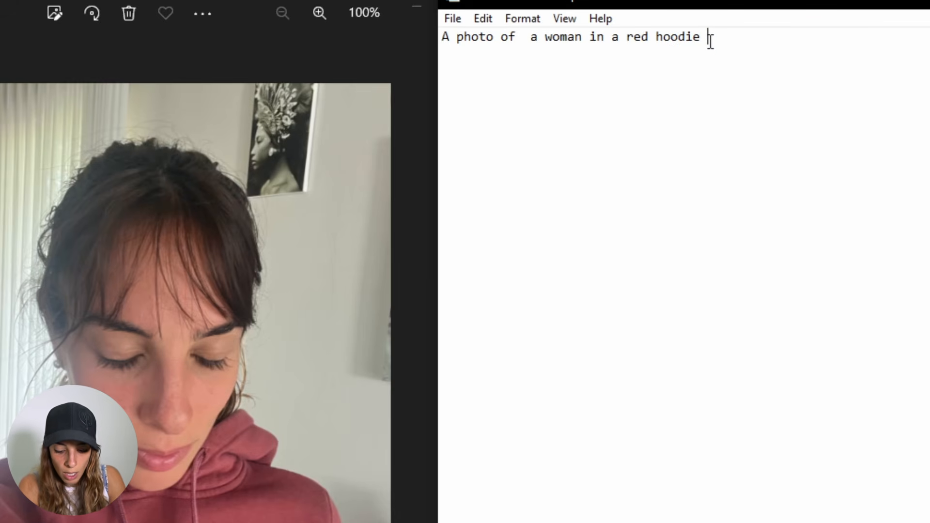
{"action": "key", "text": "BackSpace"}
{"action": "type", "text": ", eyes clo"}
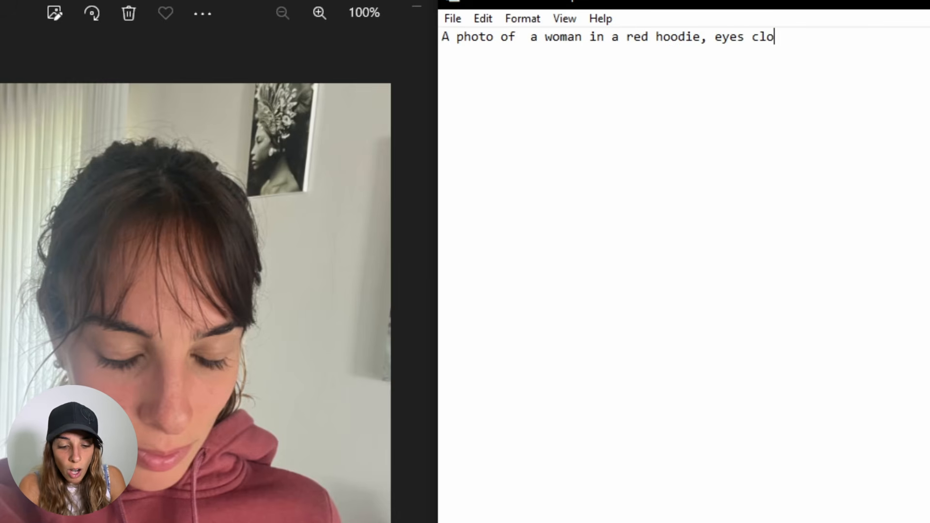
{"action": "type", "text": "sed, head ben"}
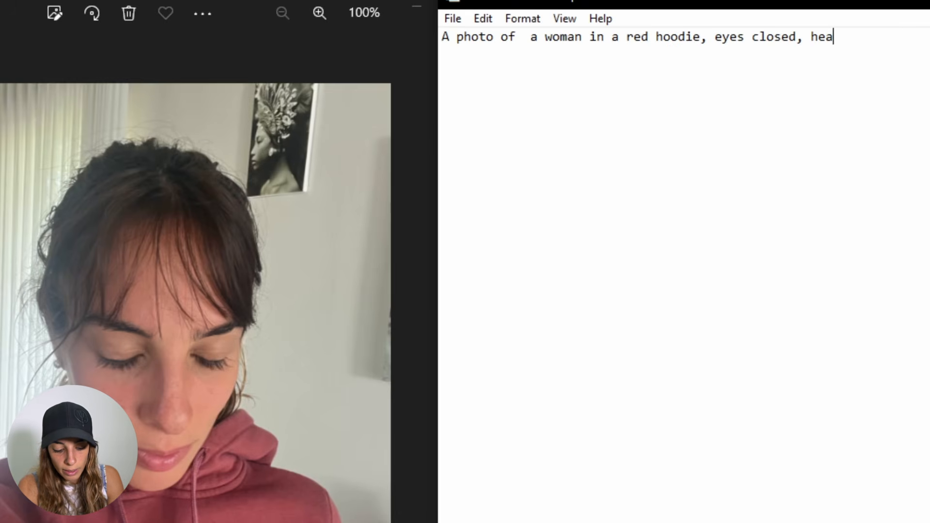
{"action": "type", "text": "ded forward,"}
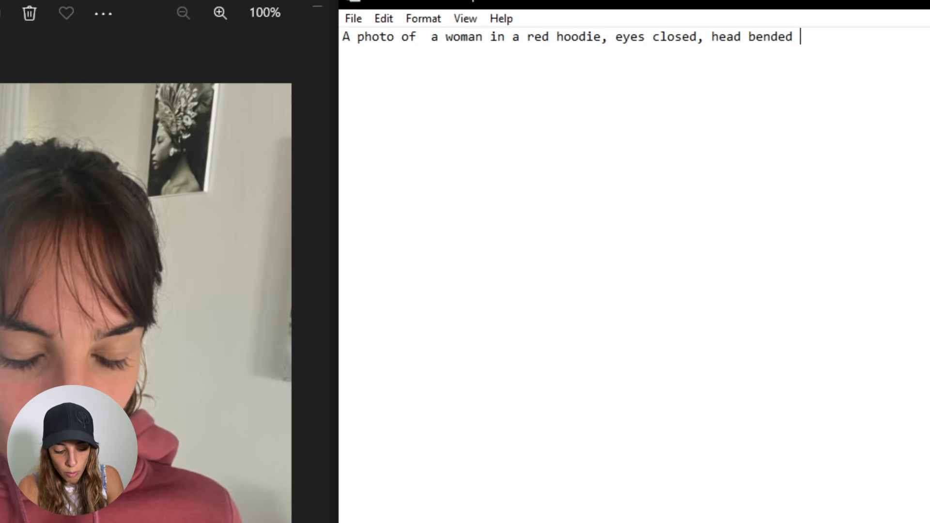
{"action": "type", "text": " ponytail"}
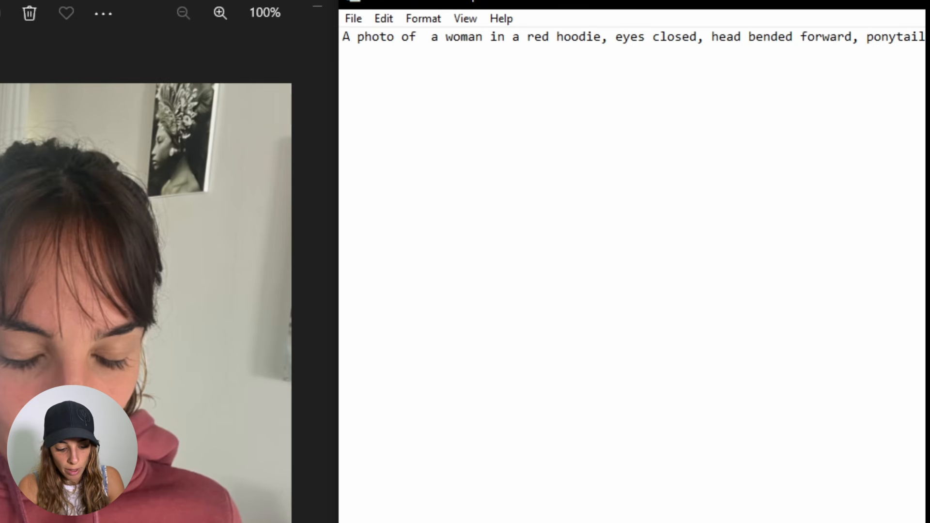
{"action": "type", "text": ", wearing earrings"}
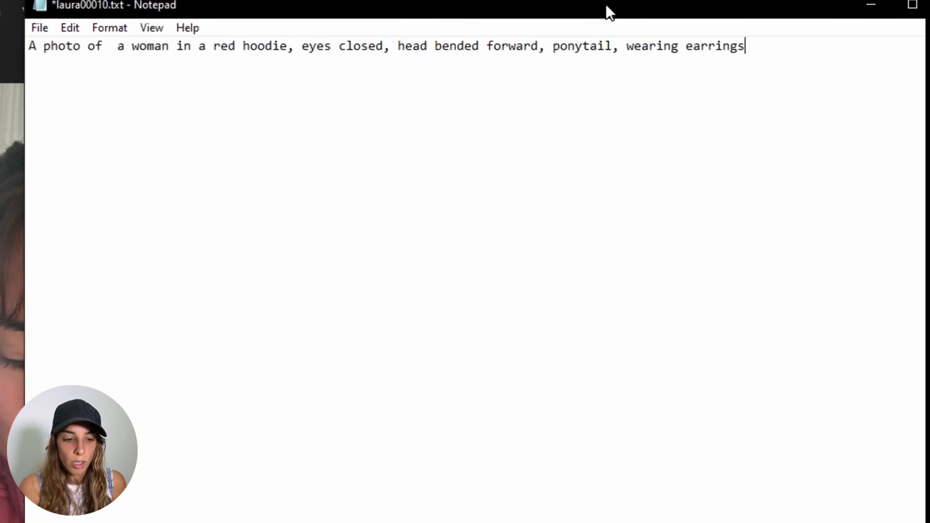
- Close the edited laura00010.txt caption file, saving the changes
{"action": "left_click_drag", "start_coordinate": [605, 5], "coordinate": [565, 13]}
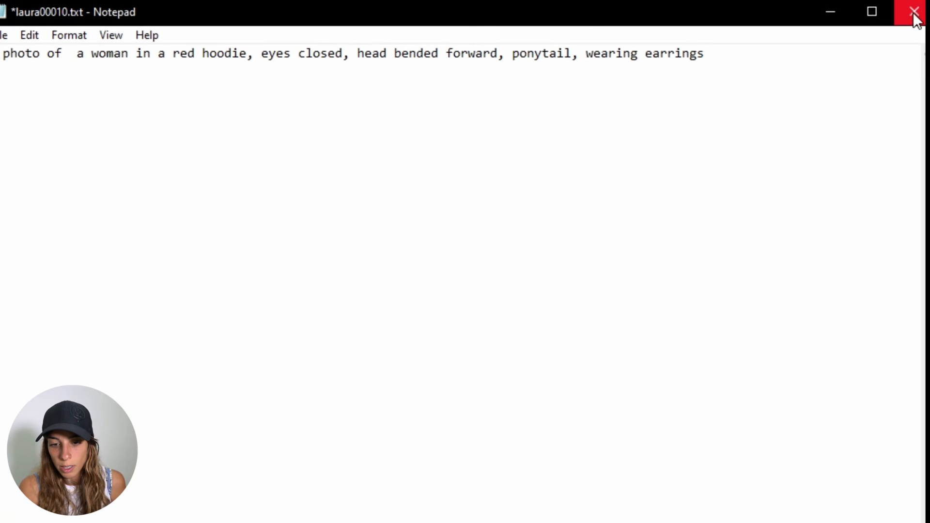
{"action": "left_click", "coordinate": [913, 12]}
{"action": "left_click", "coordinate": [394, 317]}
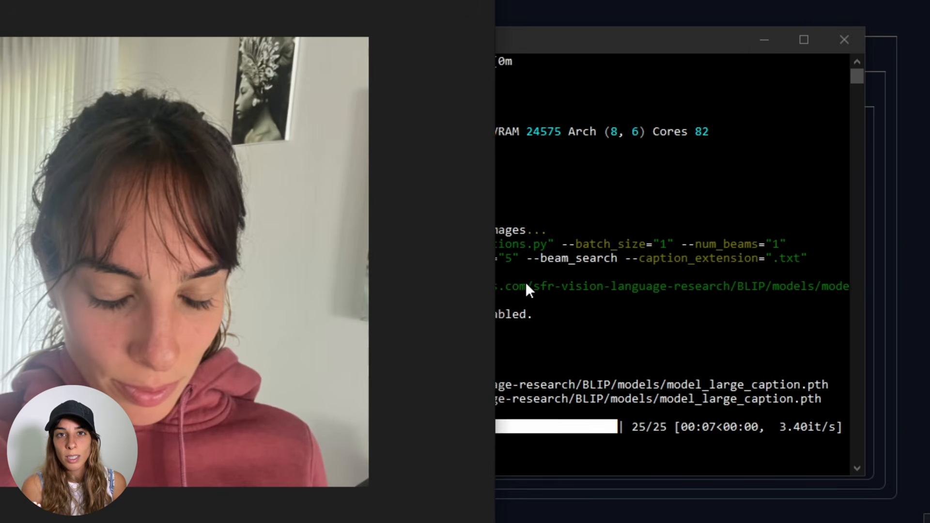
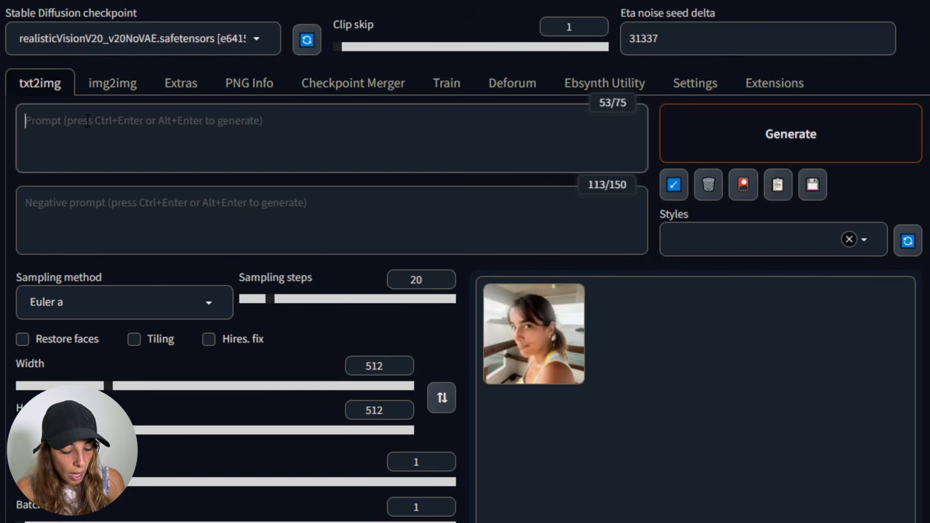
- Paste the copied generation parameters into the prompt and apply them to the prompt, negative prompt and settings
{"action": "key", "text": "ctrl+v"}
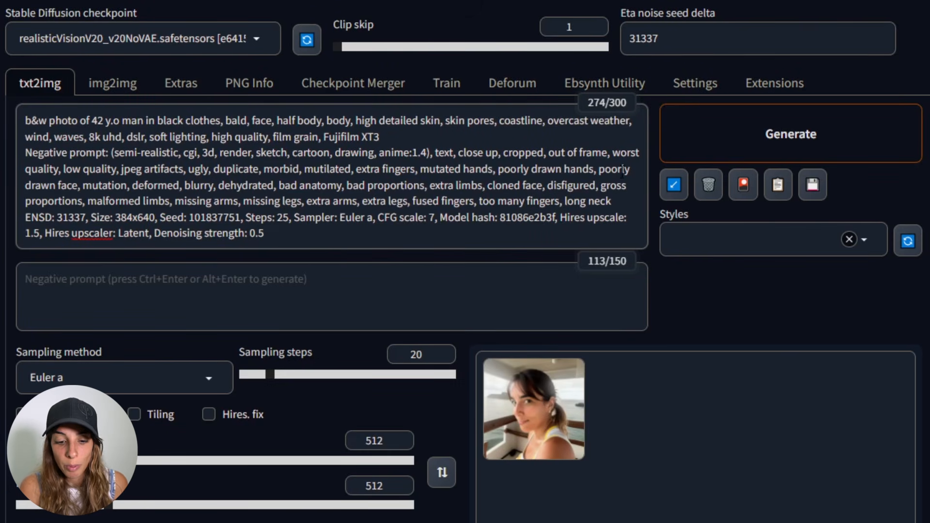
{"action": "left_click", "coordinate": [676, 186]}
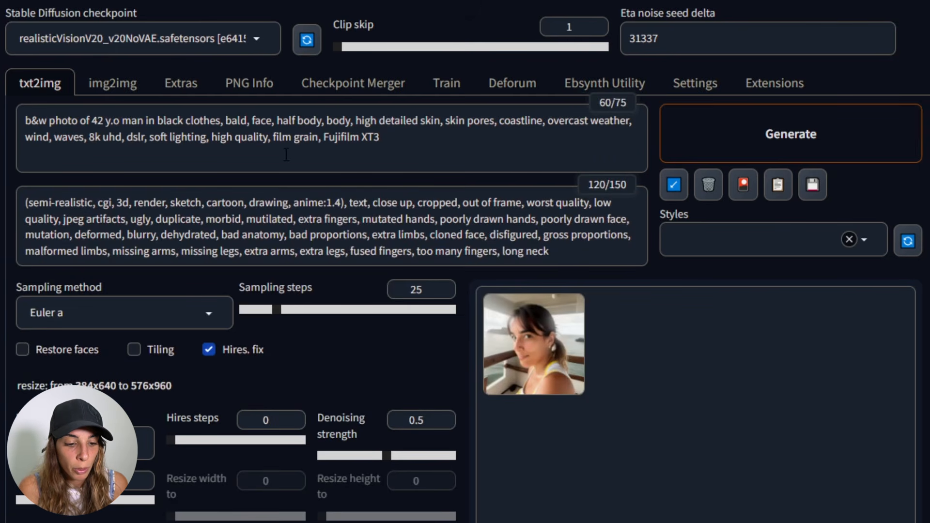
- Rewrite the prompt to "woman, 8k uhd, dslr, soft lighting, high quality, film grain, Fujifilm XT3"
{"action": "left_click", "coordinate": [409, 148]}
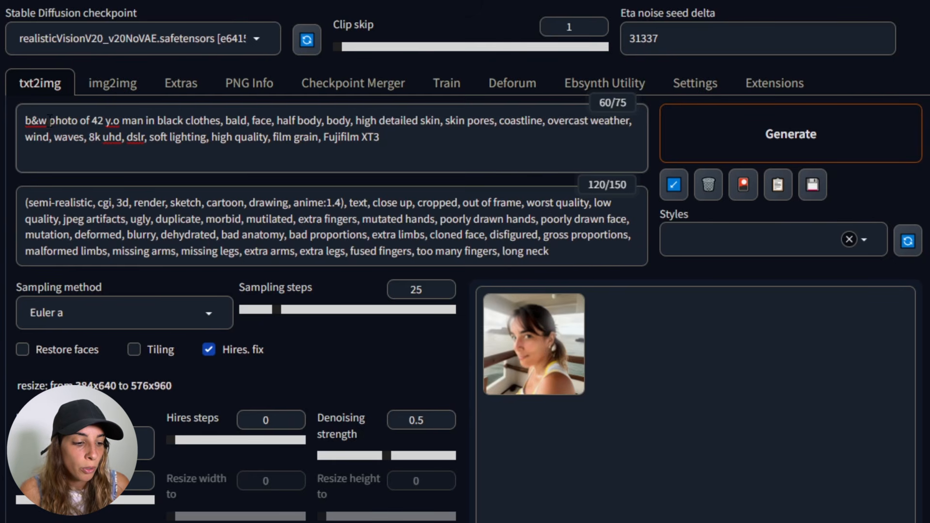
{"action": "left_click_drag", "start_coordinate": [27, 120], "coordinate": [646, 122]}
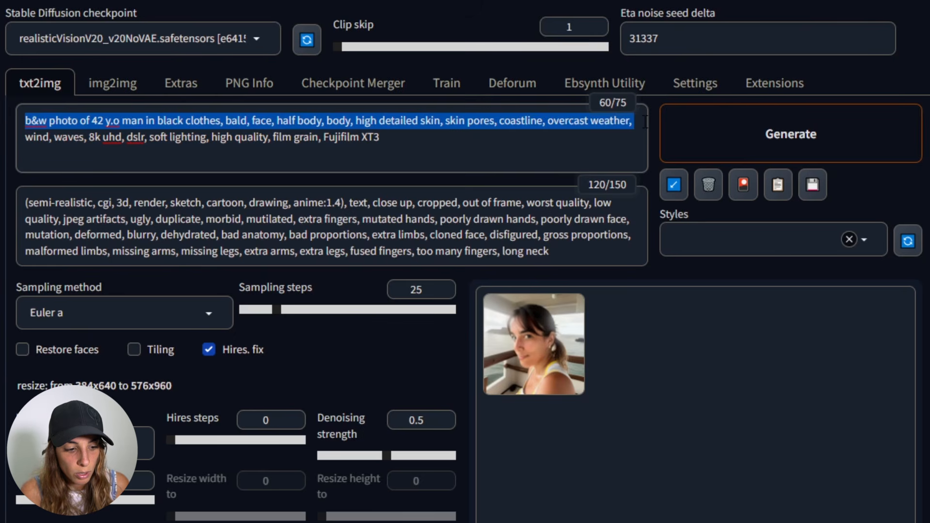
{"action": "key", "text": "BackSpace"}
{"action": "left_click_drag", "start_coordinate": [83, 121], "coordinate": [2, 117]}
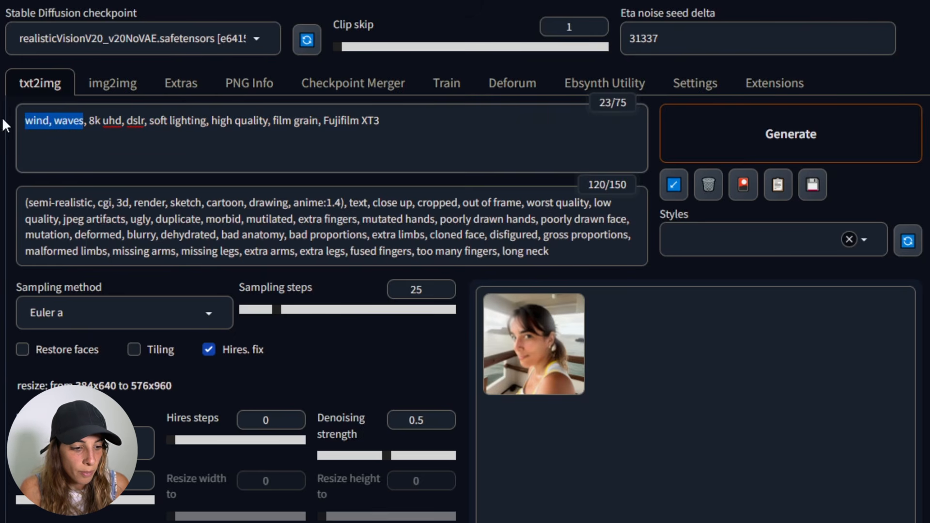
{"action": "type", "text": "woman"}
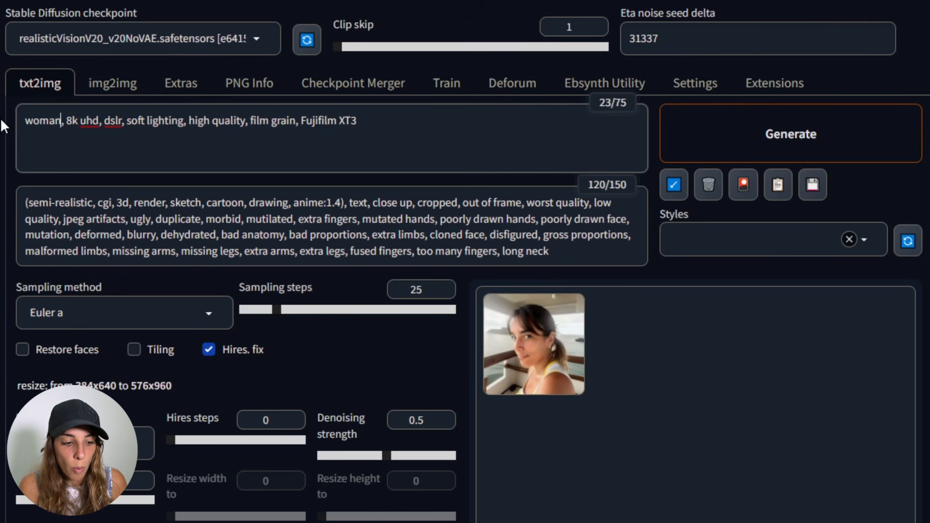
- Turn off Hires. fix and set the image width and height to 512
{"action": "scroll", "coordinate": [212, 279], "scroll_direction": "down", "scroll_amount": 2}
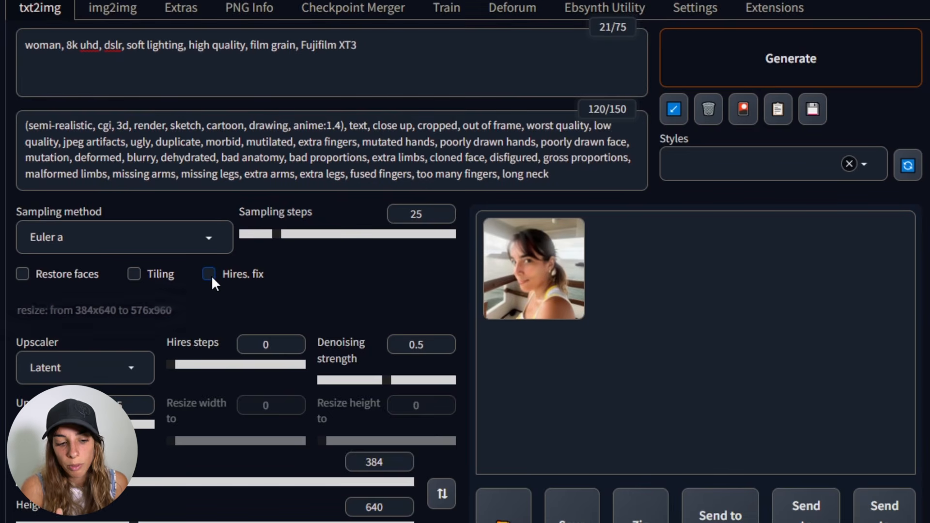
{"action": "left_click", "coordinate": [209, 275]}
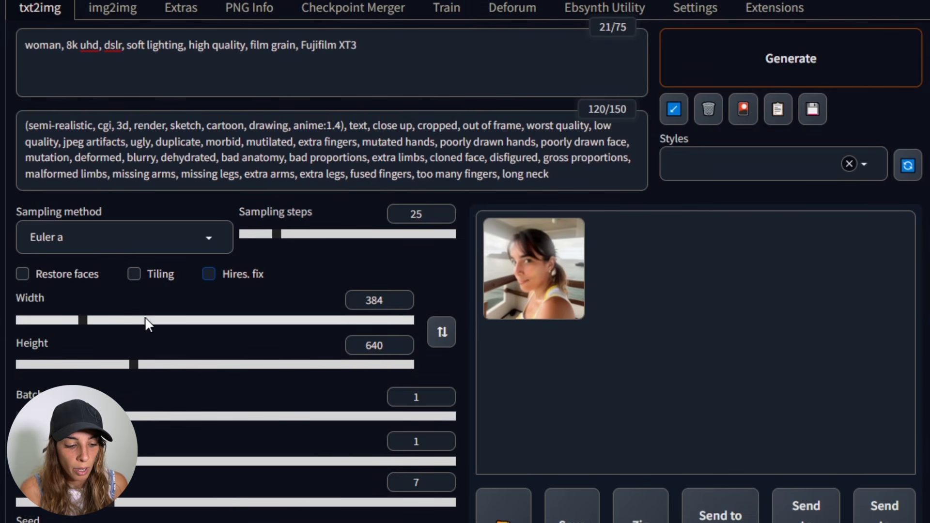
{"action": "left_click", "coordinate": [386, 302]}
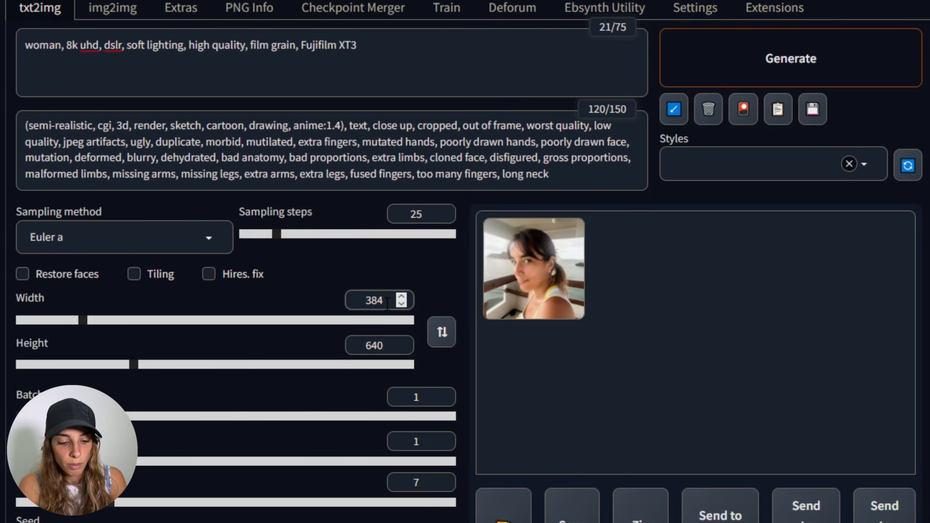
{"action": "key", "text": "BackSpace"}
{"action": "key", "text": "BackSpace"}
{"action": "key", "text": "BackSpace"}
{"action": "type", "text": "512"}
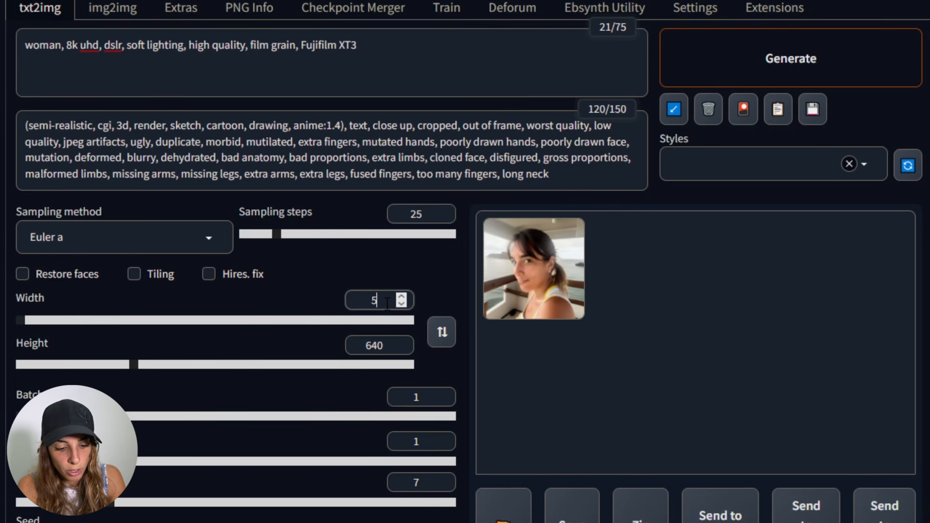
{"action": "double_click", "coordinate": [378, 346]}
{"action": "type", "text": "512"}
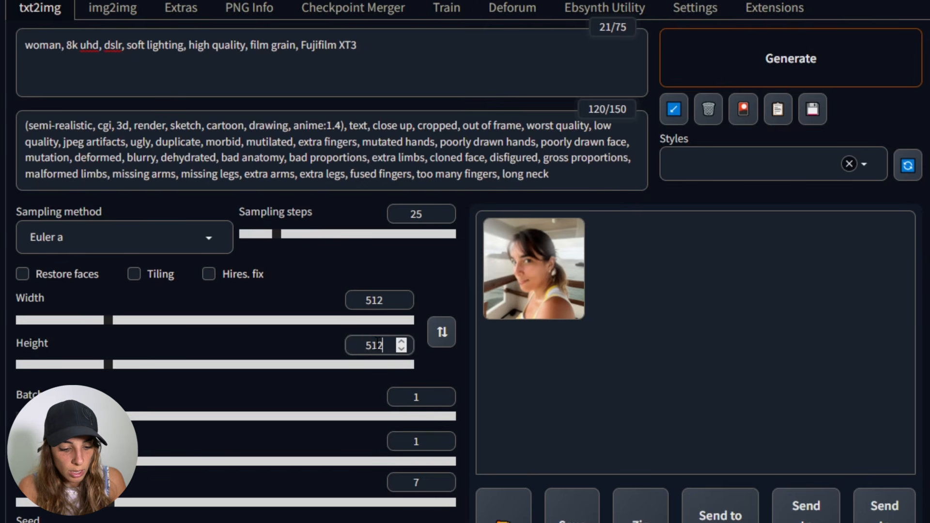
- Reset the seed to -1 for random seeds and generate an image
{"action": "scroll", "coordinate": [328, 507], "scroll_direction": "down", "scroll_amount": 1}
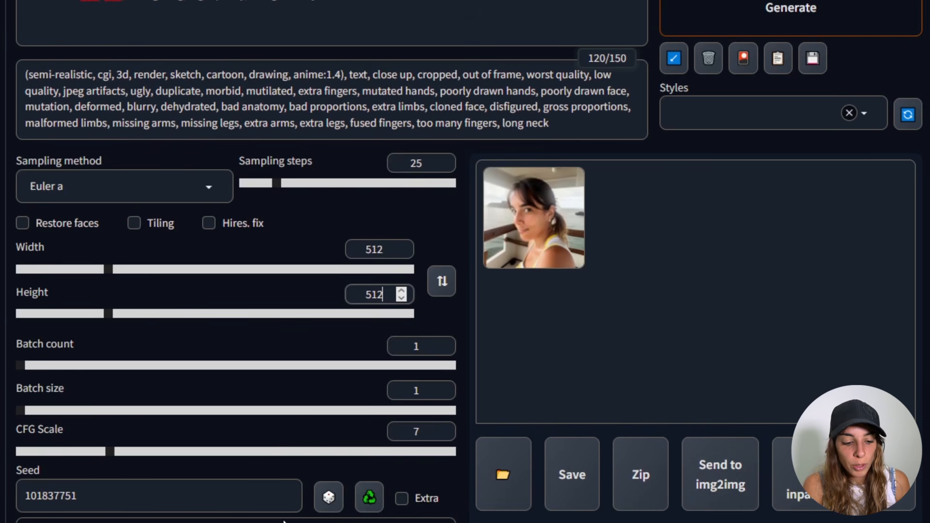
{"action": "left_click", "coordinate": [329, 499]}
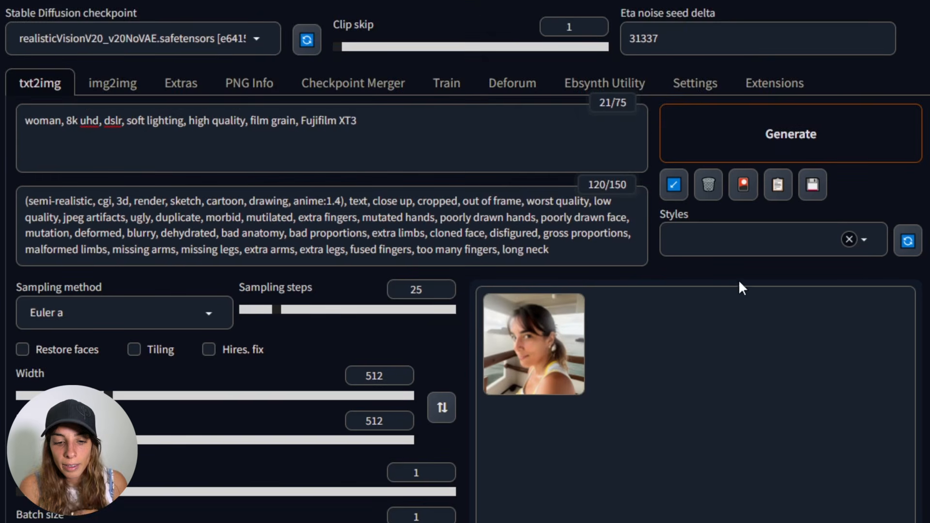
{"action": "left_click", "coordinate": [715, 23]}
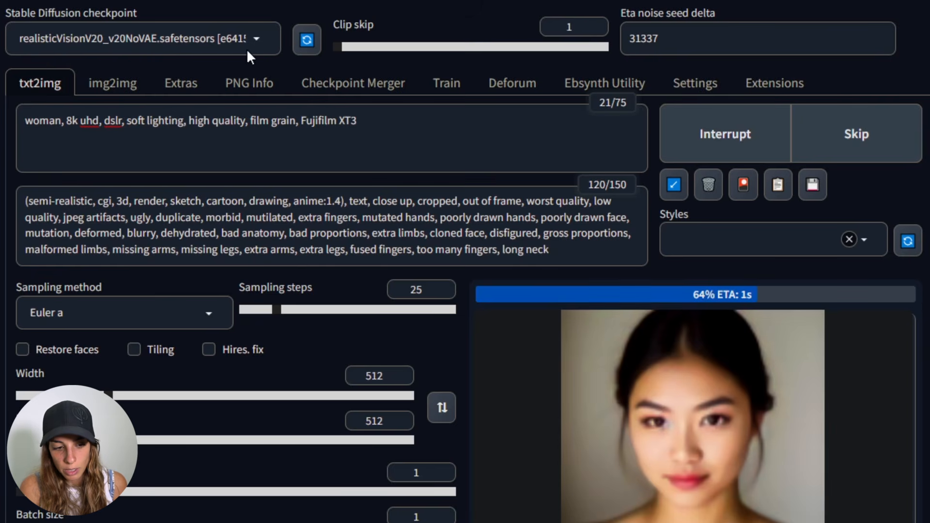
- Check the selected checkpoint and inspect the generated image in the enlarged preview
{"action": "left_click", "coordinate": [258, 42]}
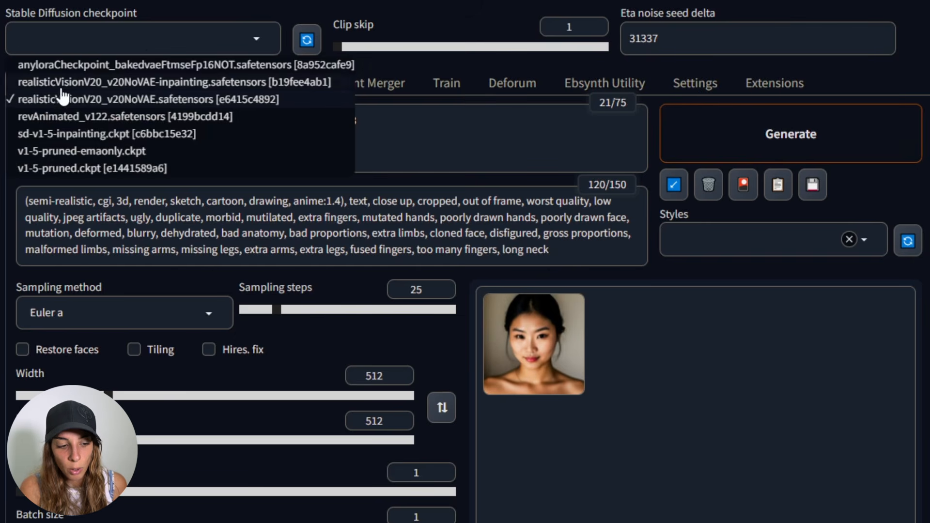
{"action": "left_click", "coordinate": [50, 100]}
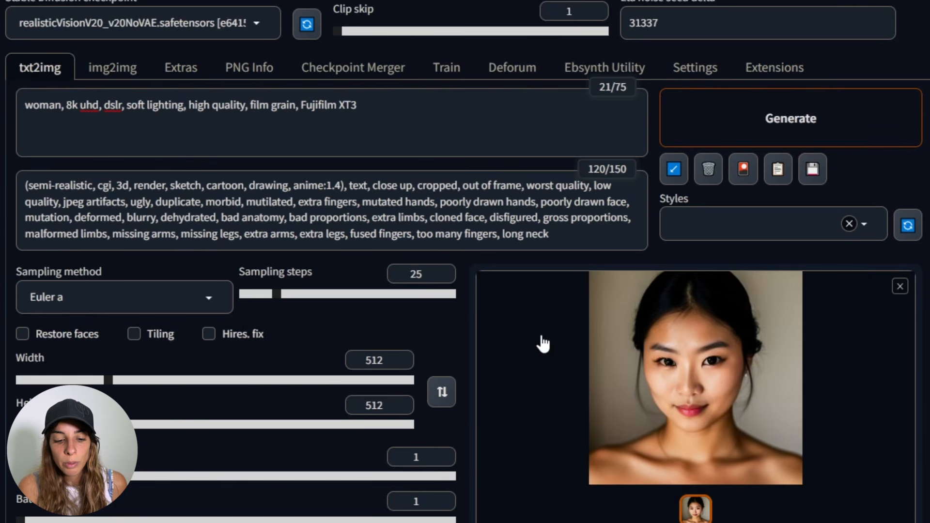
{"action": "left_click", "coordinate": [540, 343]}
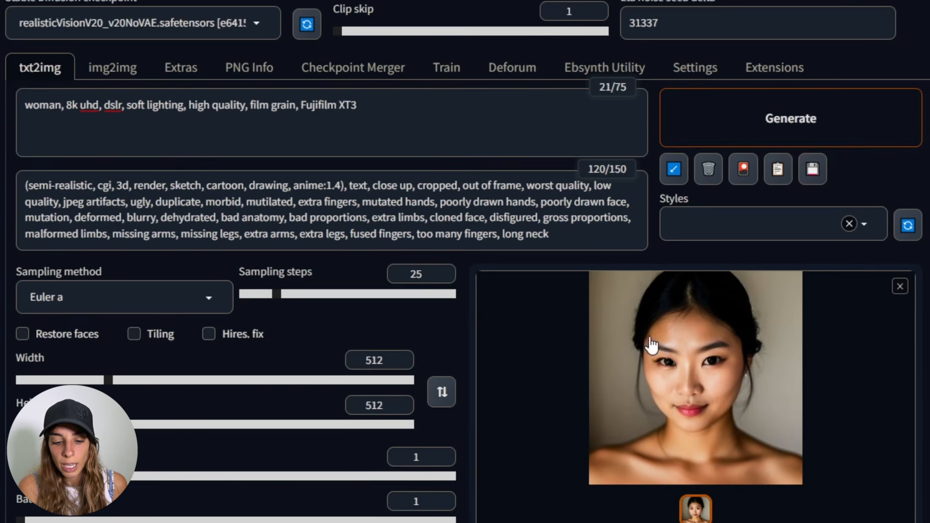
{"action": "left_click", "coordinate": [901, 287]}
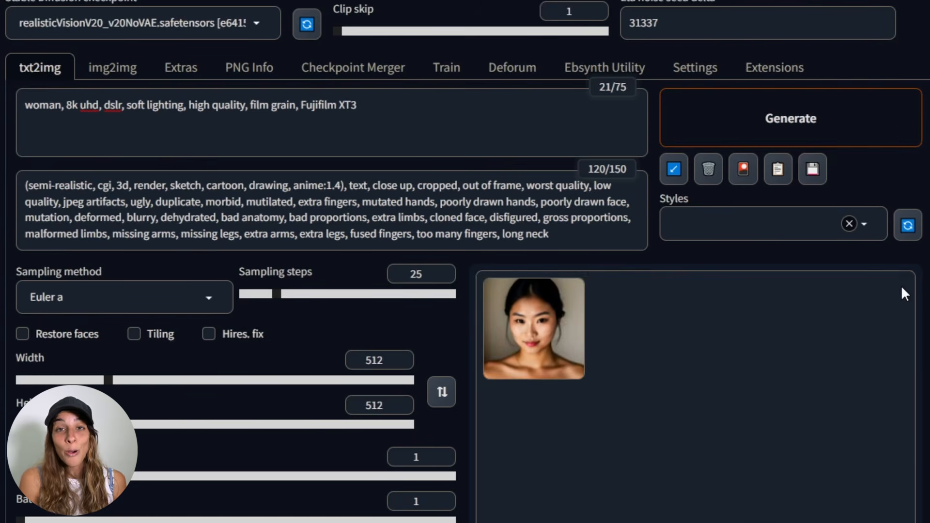
- Start continuous image generation with Generate forever
{"action": "right_click", "coordinate": [750, 116]}
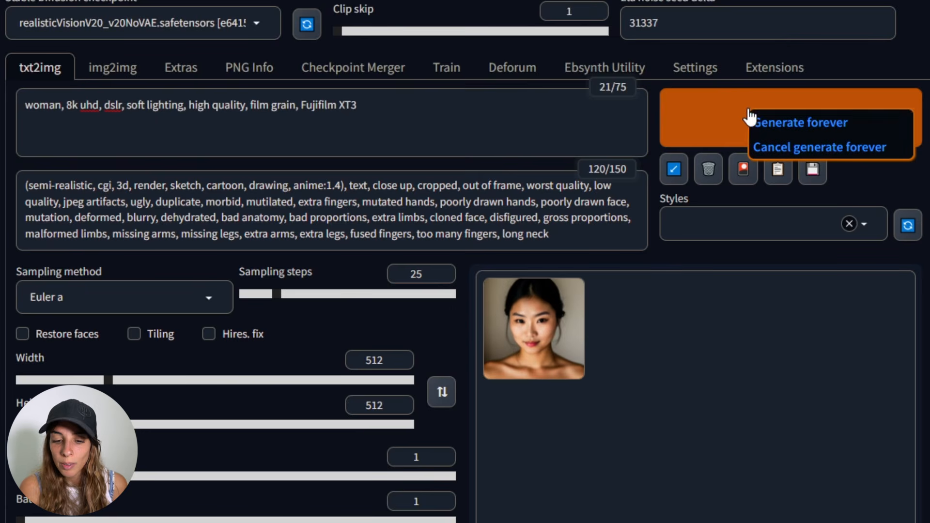
{"action": "left_click", "coordinate": [843, 127]}
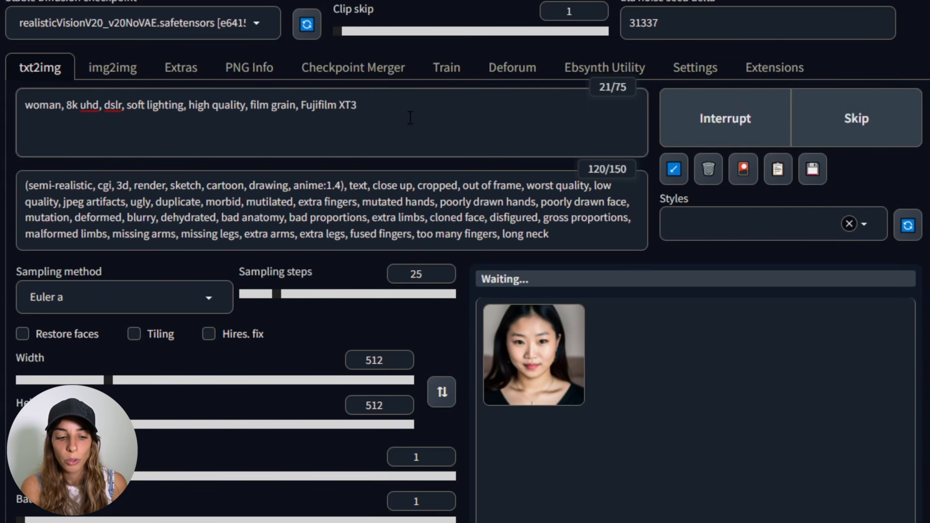
- Append "blonde" to the end of the prompt while generation keeps running
{"action": "left_click", "coordinate": [410, 117]}
{"action": "type", "text": ", "}
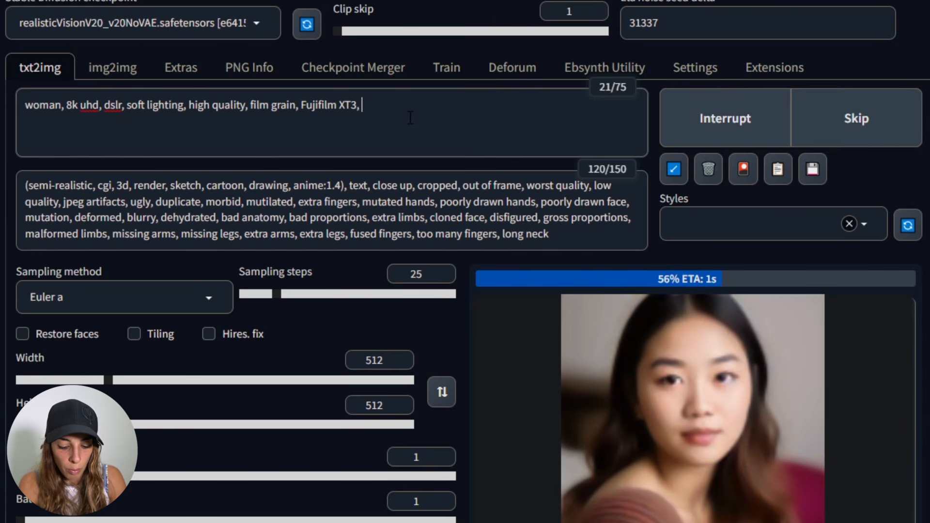
{"action": "type", "text": "blonde"}
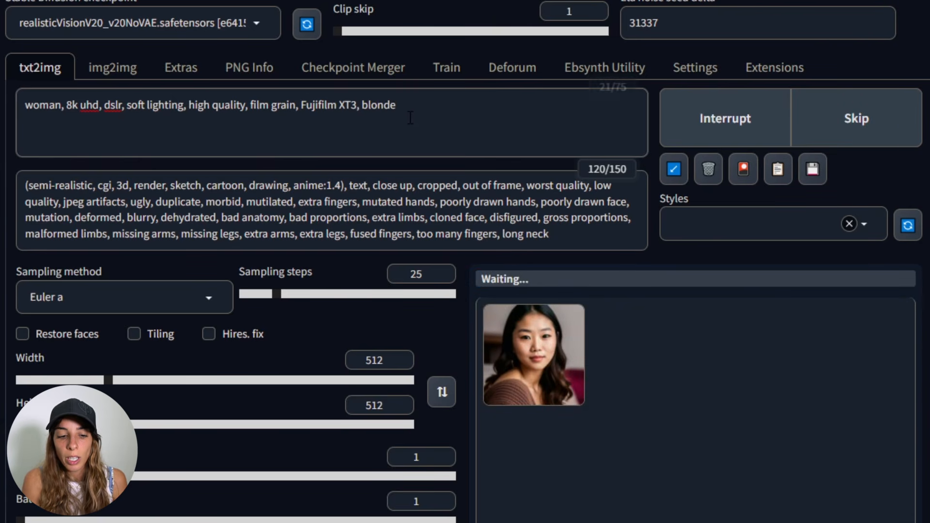
{"action": "left_click", "coordinate": [555, 237]}
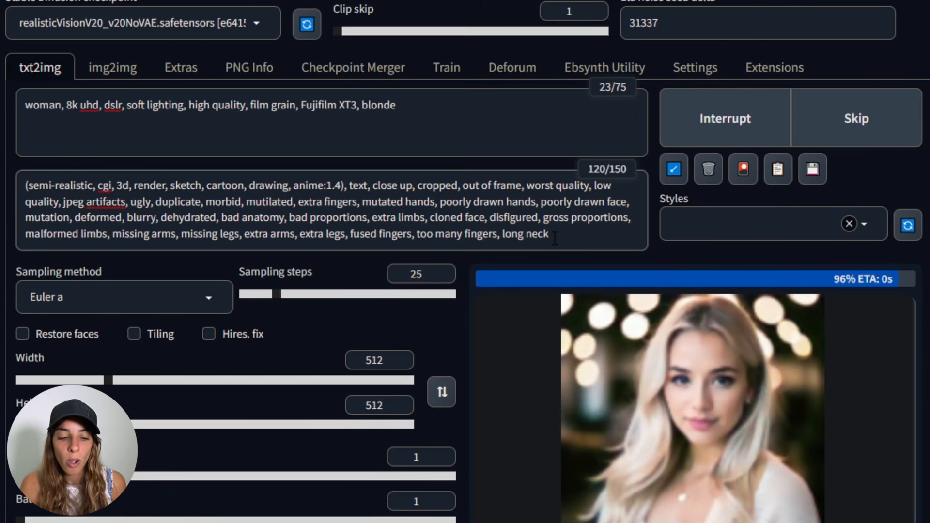
- Replace "blonde" in the prompt with "american, european"
{"action": "double_click", "coordinate": [397, 105]}
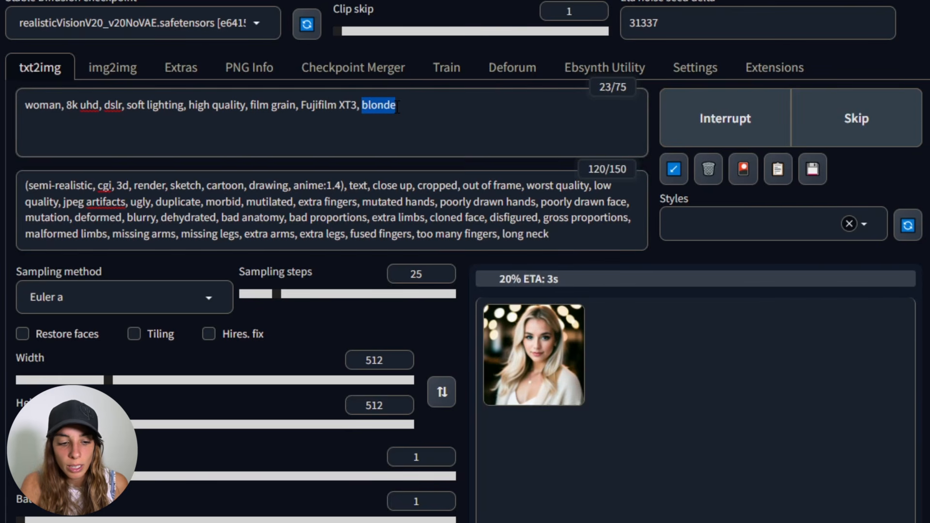
{"action": "key", "text": "BackSpace"}
{"action": "type", "text": "ameria"}
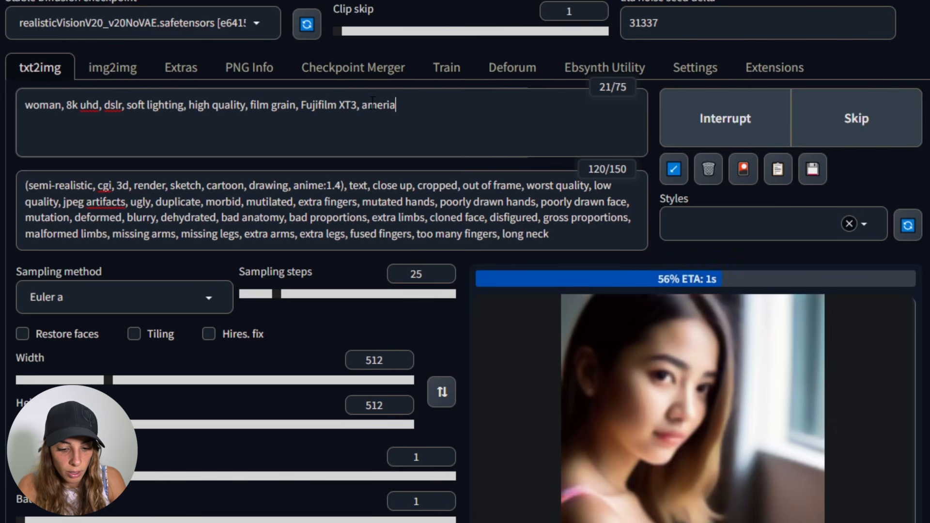
{"action": "key", "text": "BackSpace"}
{"action": "type", "text": "can, eur"}
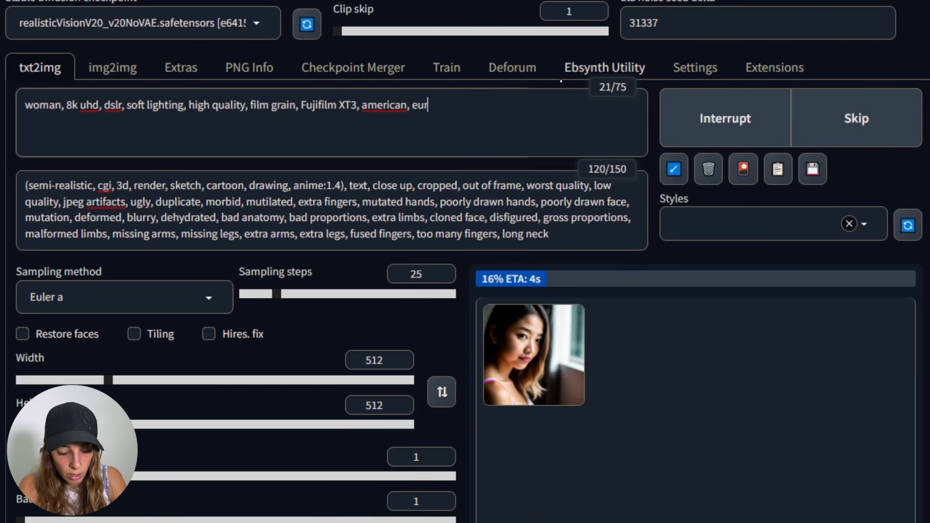
{"action": "type", "text": "opean"}
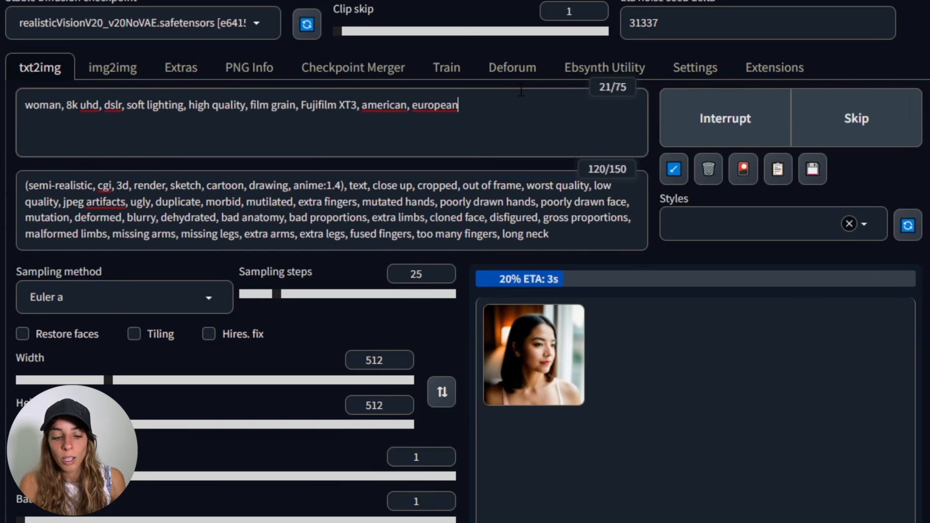
- Interrupt the running generation and open the generate-forever options
{"action": "left_click", "coordinate": [730, 119]}
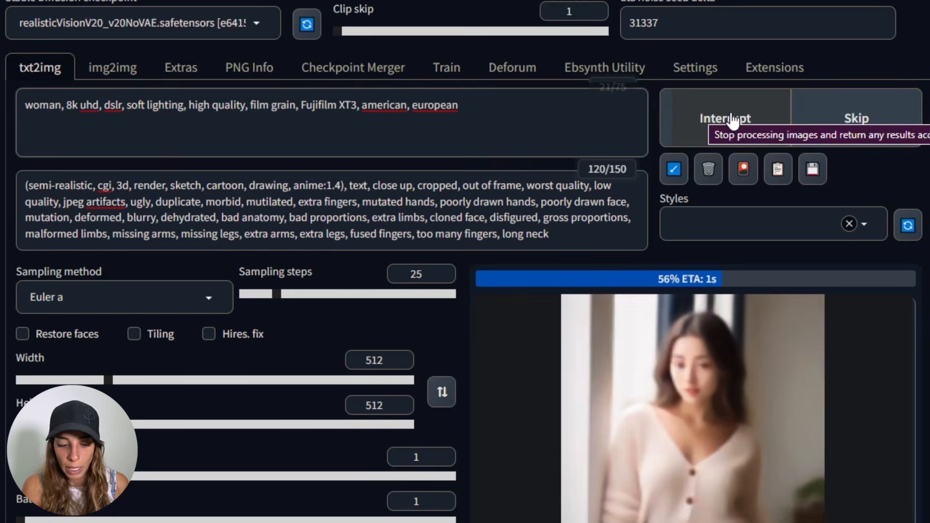
{"action": "right_click", "coordinate": [734, 122]}
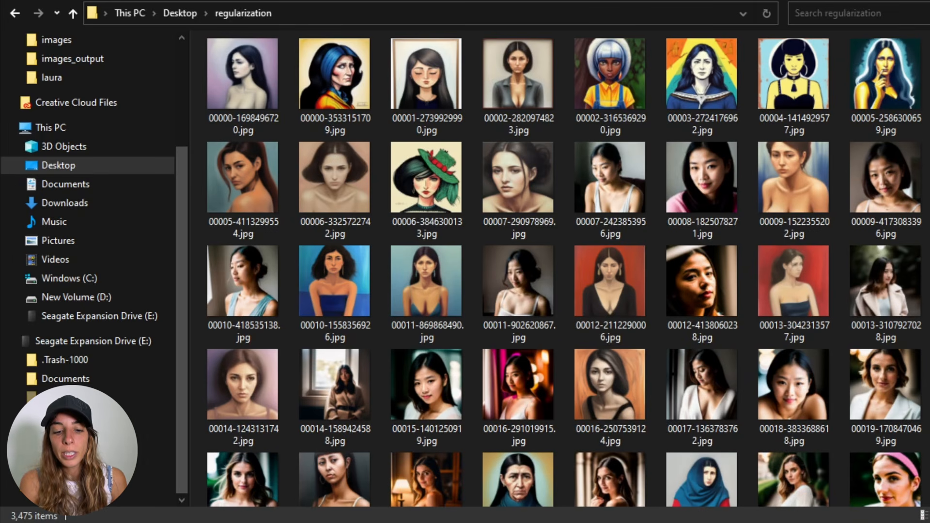
- Browse the regularization folder to review the generated woman images
{"action": "scroll", "coordinate": [564, 267], "scroll_direction": "down", "scroll_amount": 20}
{"action": "scroll", "coordinate": [565, 268], "scroll_direction": "down", "scroll_amount": 8}
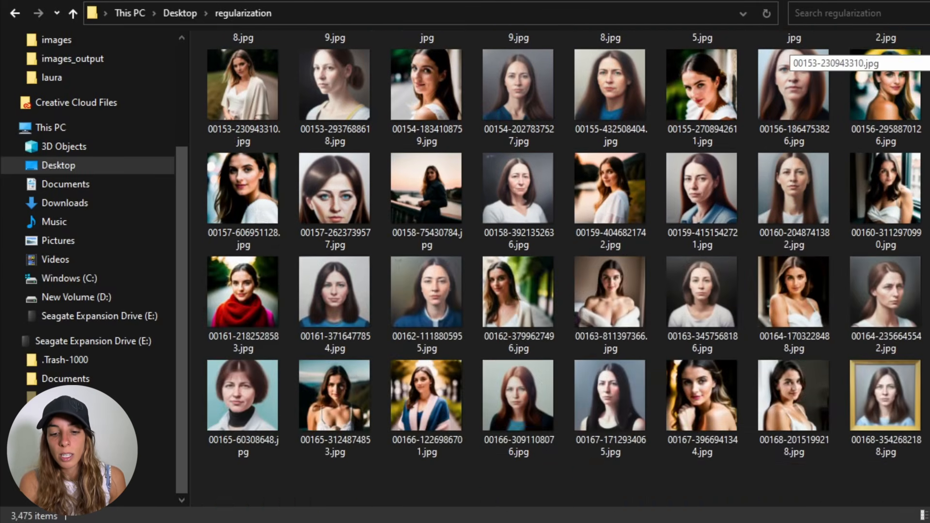
{"action": "scroll", "coordinate": [565, 268], "scroll_direction": "down", "scroll_amount": 16}
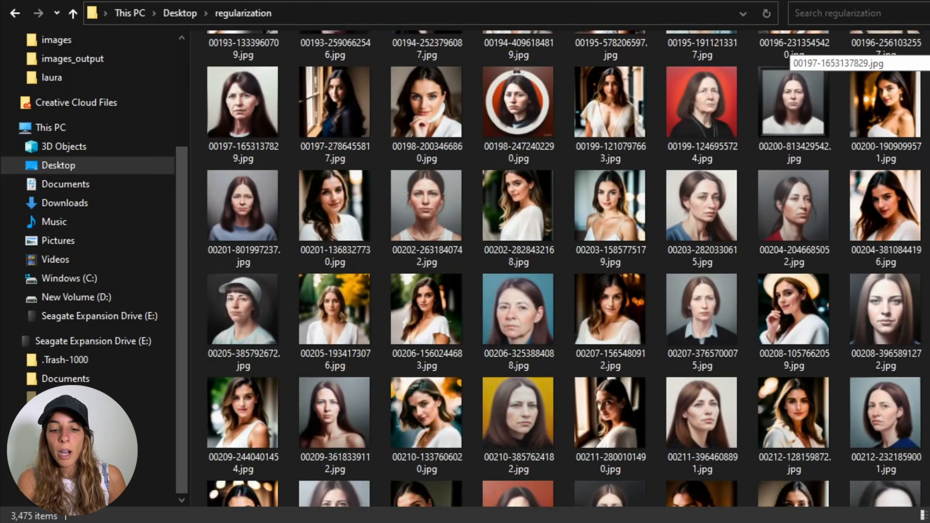
{"action": "scroll", "coordinate": [564, 268], "scroll_direction": "down", "scroll_amount": 13}
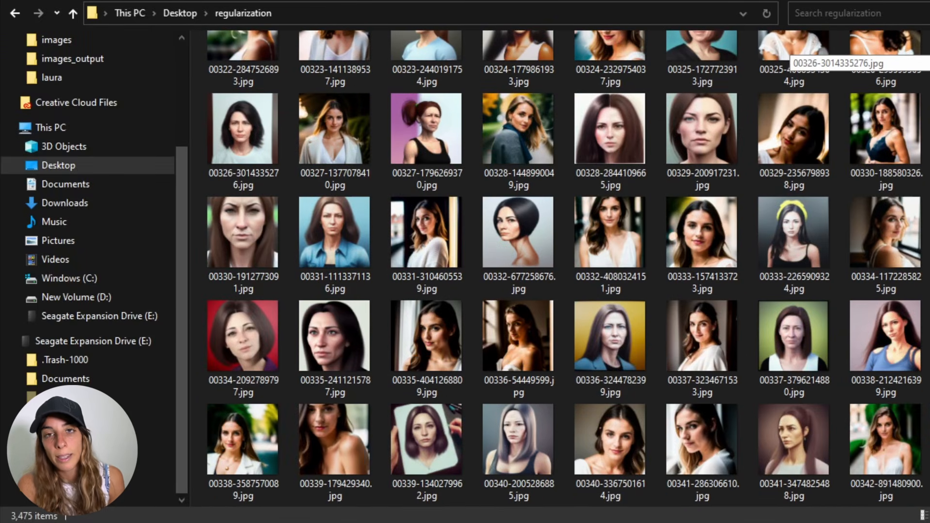
{"action": "scroll", "coordinate": [565, 268], "scroll_direction": "up", "scroll_amount": 4}
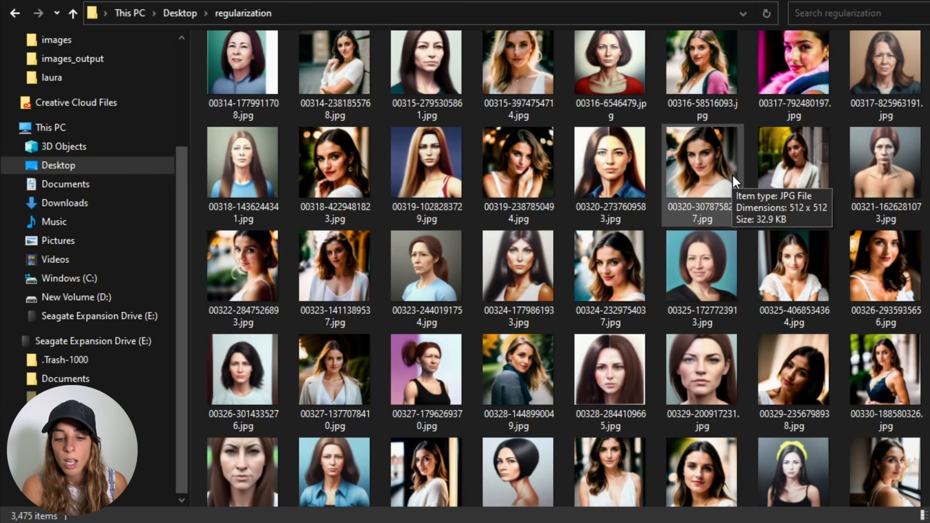
{"action": "scroll", "coordinate": [638, 354], "scroll_direction": "down", "scroll_amount": 5}
{"action": "left_click", "coordinate": [420, 144]}
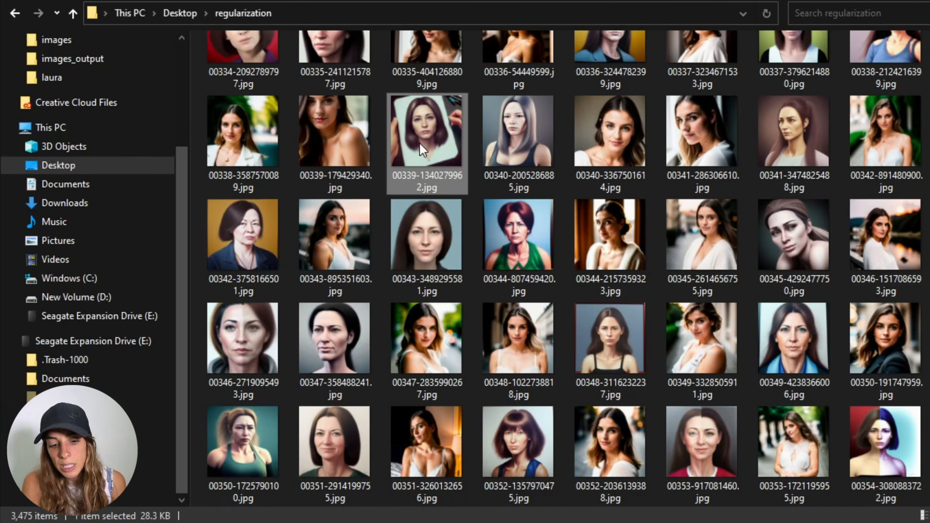
{"action": "scroll", "coordinate": [419, 144], "scroll_direction": "down", "scroll_amount": 3}
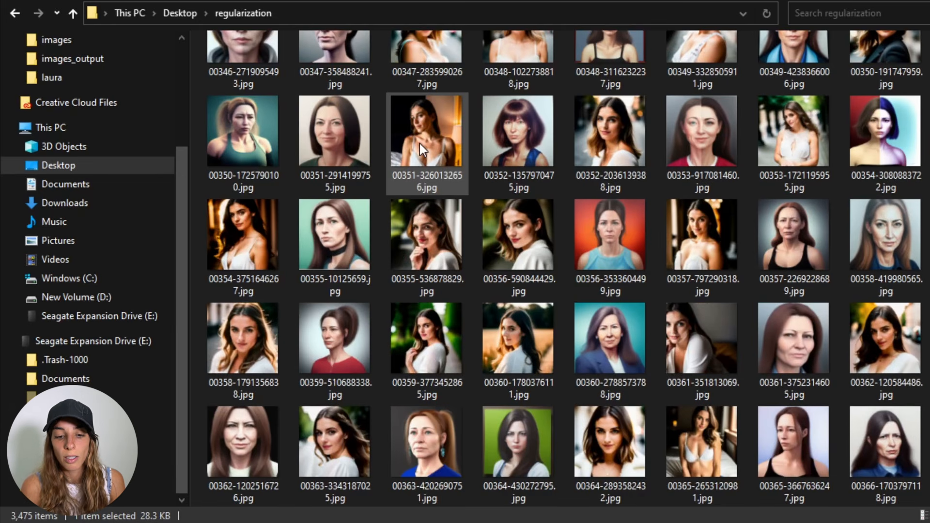
- Switch to the Dreambooth LoRA training tab
{"action": "scroll", "coordinate": [419, 143], "scroll_direction": "down", "scroll_amount": 3}
{"action": "scroll", "coordinate": [420, 143], "scroll_direction": "down", "scroll_amount": 3}
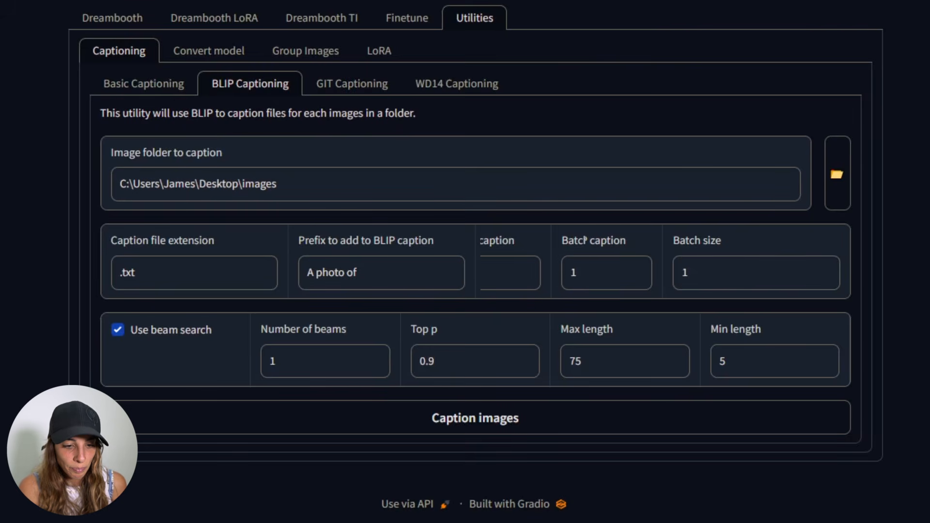
{"action": "left_click", "coordinate": [210, 22]}
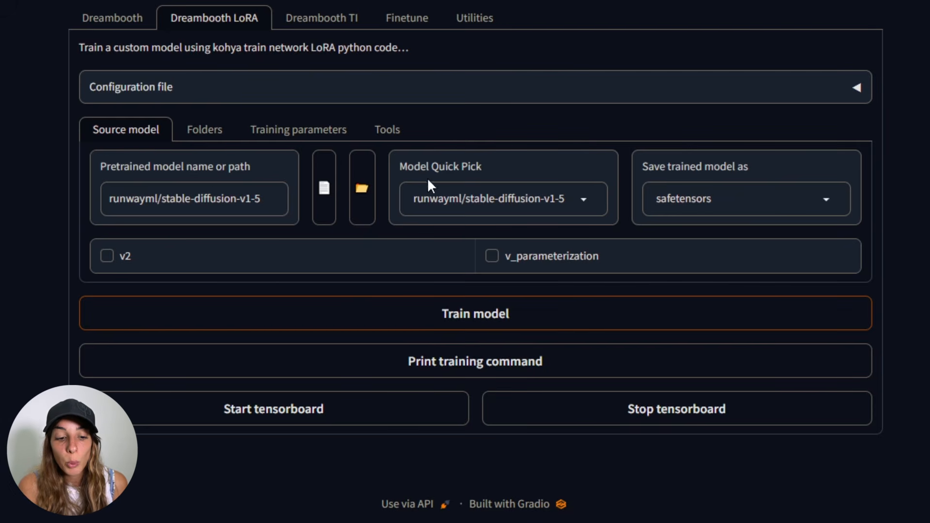
- Try the stabilityai/stable-diffusion-2-base and stabilityai/stable-diffusion-2-1 model quick picks for the source model
{"action": "left_click", "coordinate": [586, 201]}
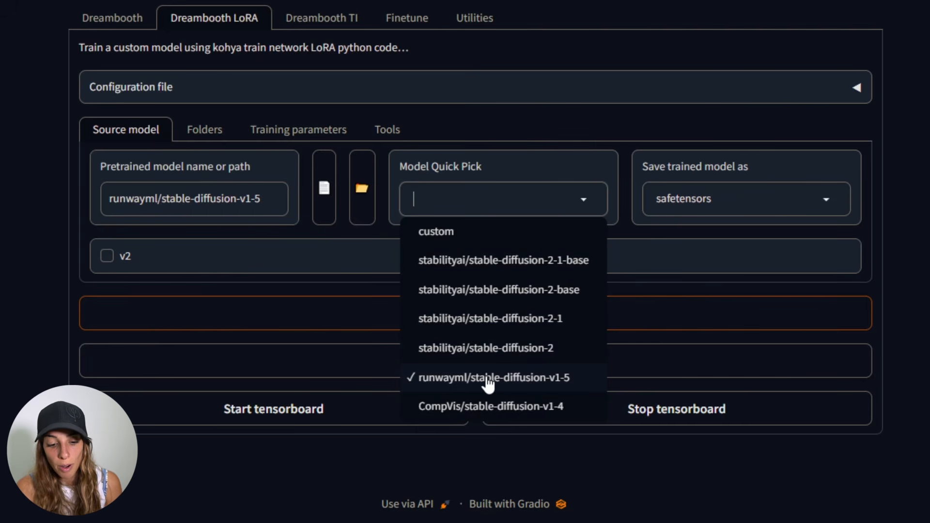
{"action": "left_click", "coordinate": [533, 289]}
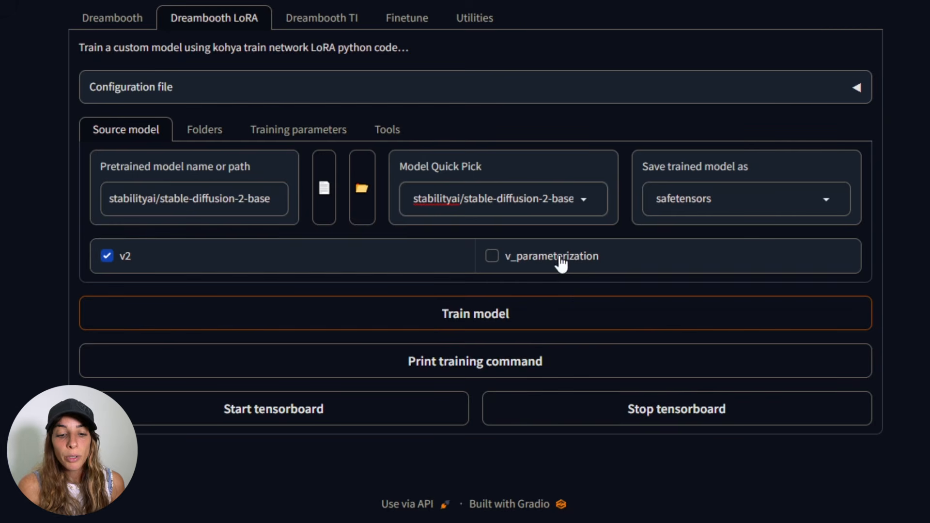
{"action": "left_click", "coordinate": [584, 198]}
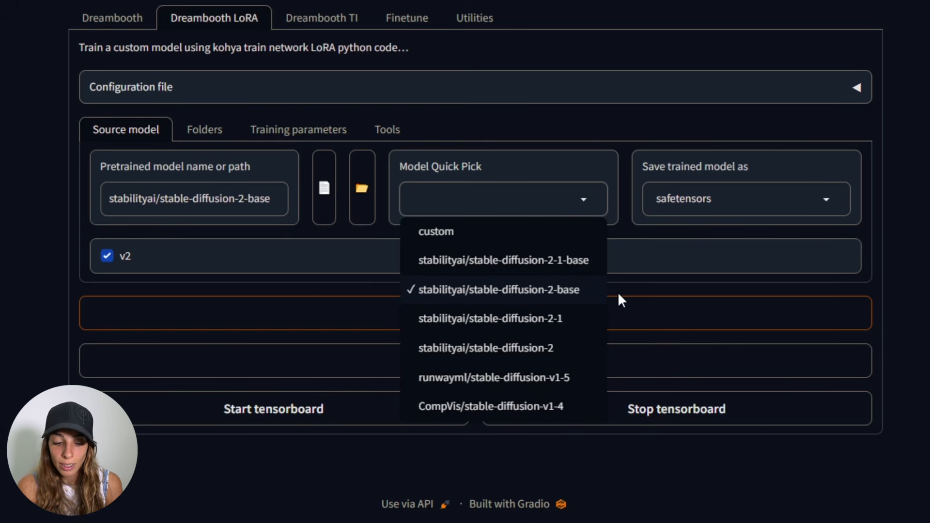
{"action": "left_click", "coordinate": [565, 296]}
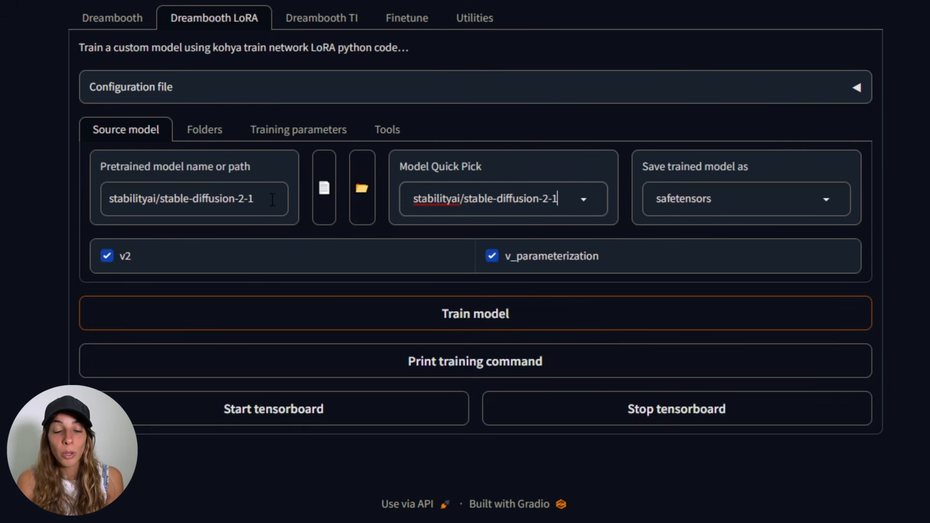
- Clear the pretrained model path and uncheck both v2 and v_parameterization
{"action": "left_click_drag", "start_coordinate": [273, 200], "coordinate": [34, 191]}
{"action": "key", "text": "BackSpace"}
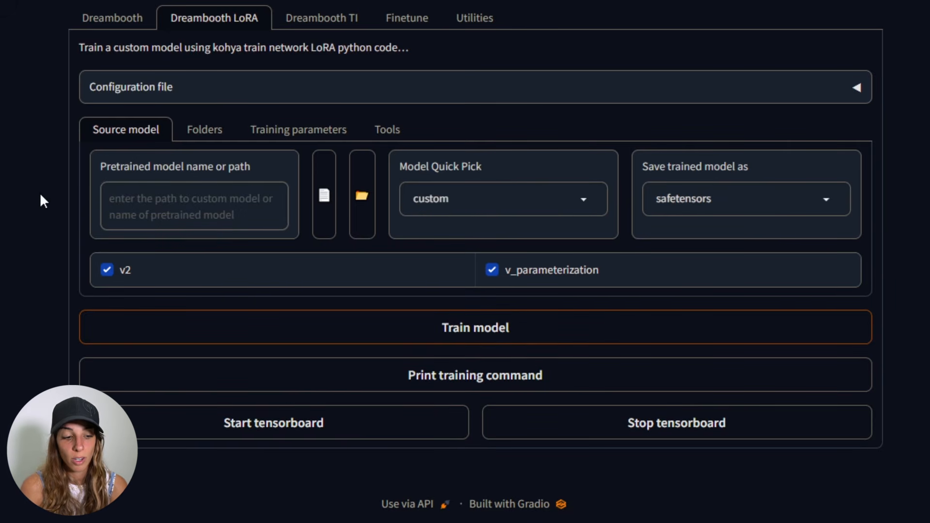
{"action": "left_click", "coordinate": [103, 269]}
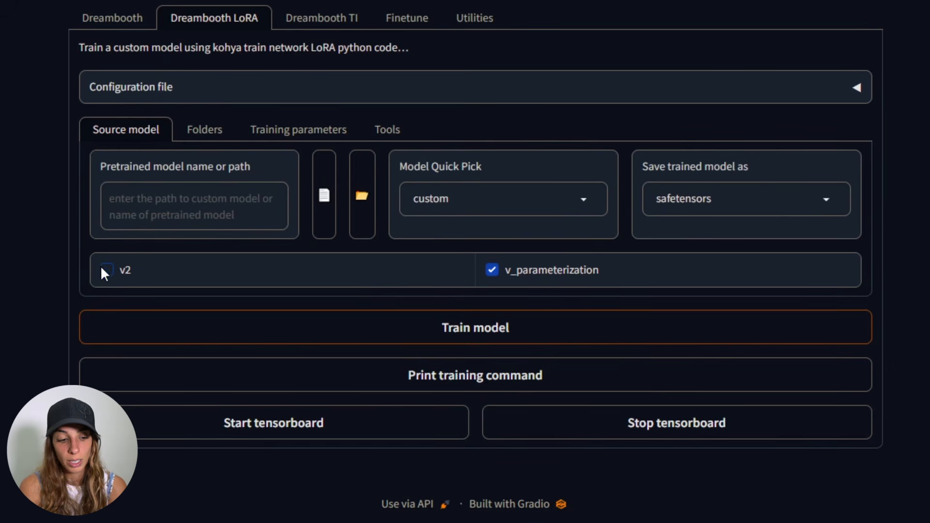
{"action": "left_click", "coordinate": [492, 270]}
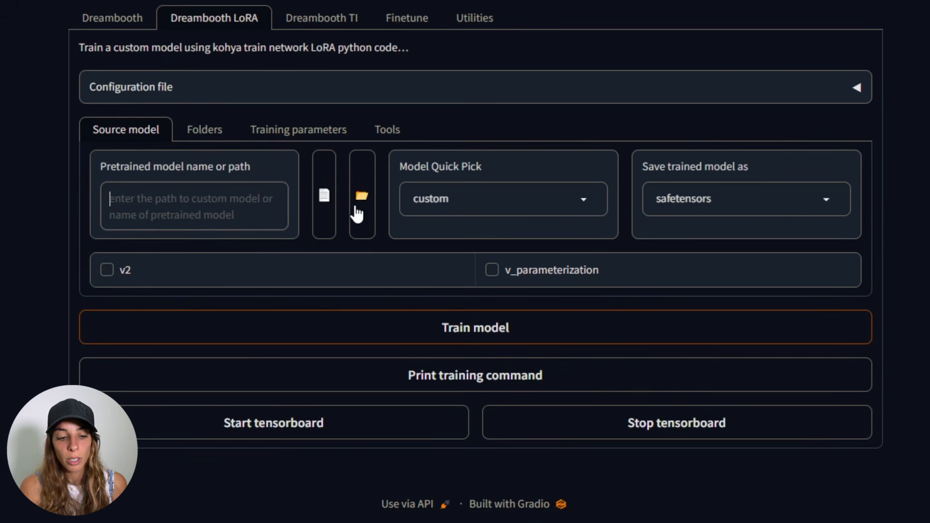
- Set the pretrained model path to the stable-diffusion-webui/models/Stable-diffusion folder and add a trailing slash
{"action": "left_click", "coordinate": [361, 199]}
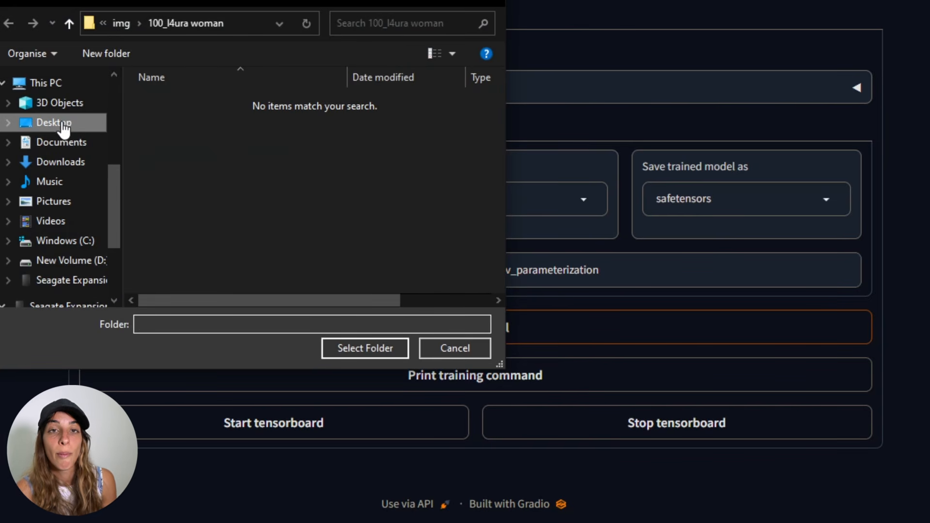
{"action": "left_click", "coordinate": [63, 125]}
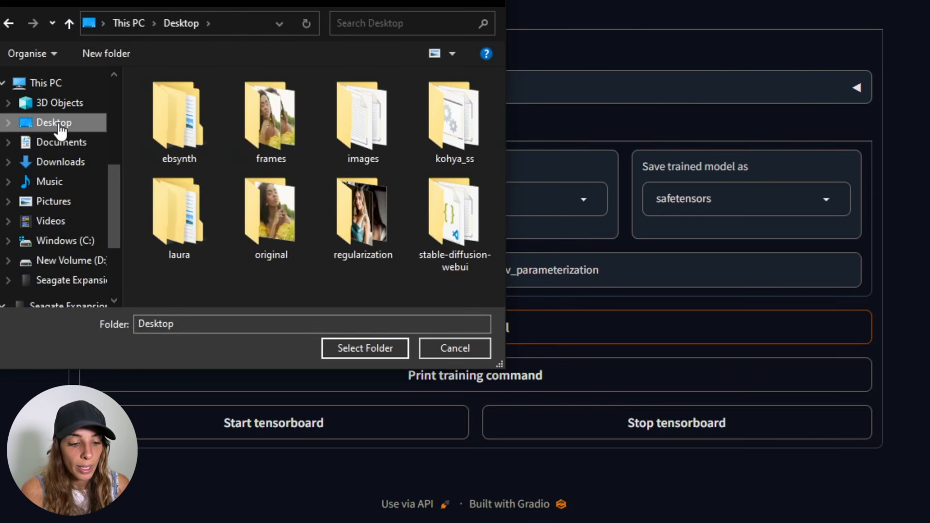
{"action": "double_click", "coordinate": [454, 222]}
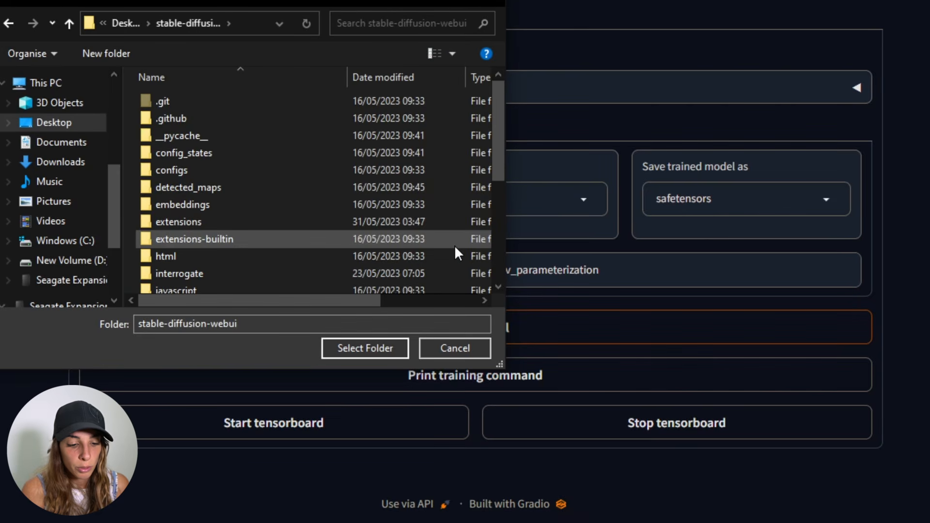
{"action": "scroll", "coordinate": [482, 124], "scroll_direction": "down", "scroll_amount": 2}
{"action": "double_click", "coordinate": [202, 256]}
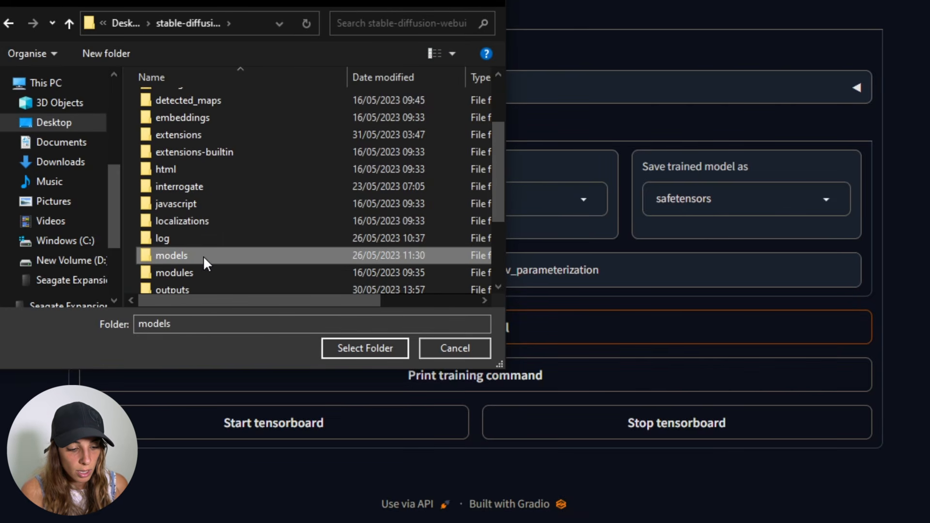
{"action": "left_click_drag", "start_coordinate": [497, 155], "coordinate": [490, 217]}
{"action": "double_click", "coordinate": [207, 238]}
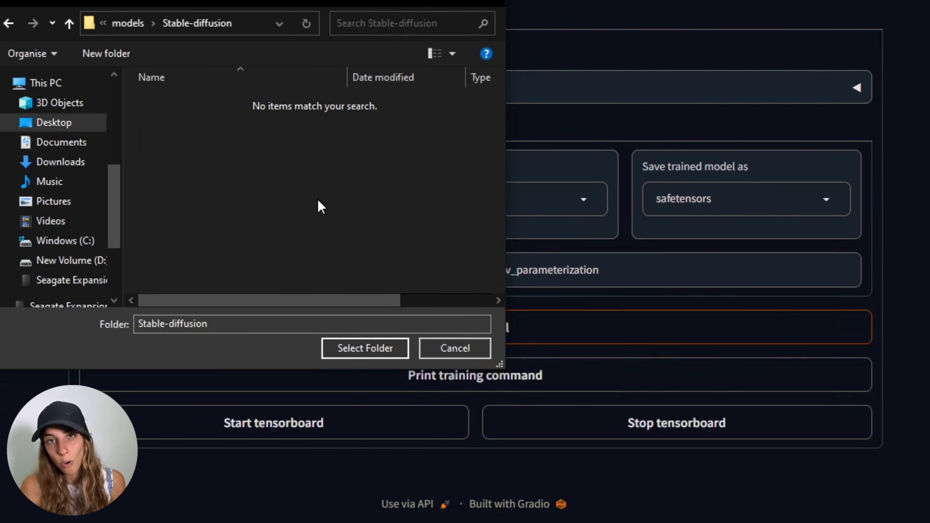
{"action": "left_click", "coordinate": [357, 349]}
{"action": "left_click", "coordinate": [173, 227]}
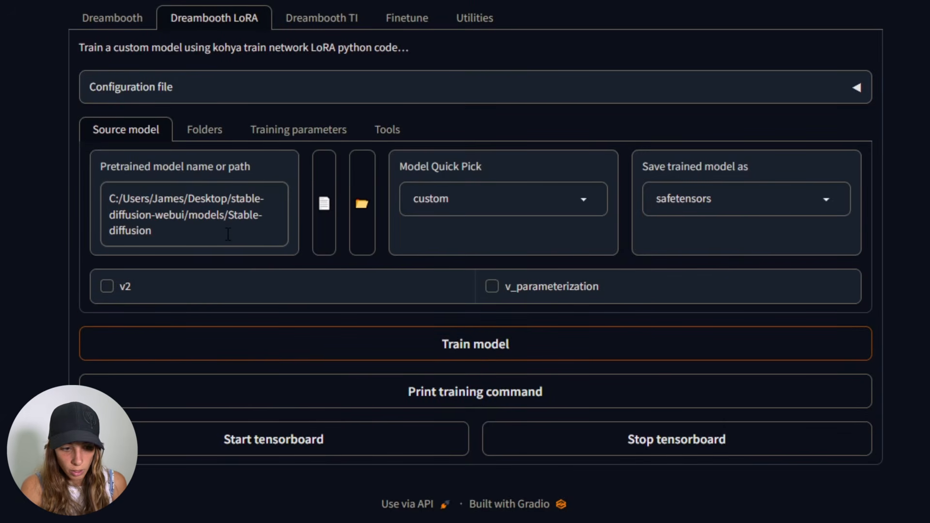
{"action": "type", "text": "/"}
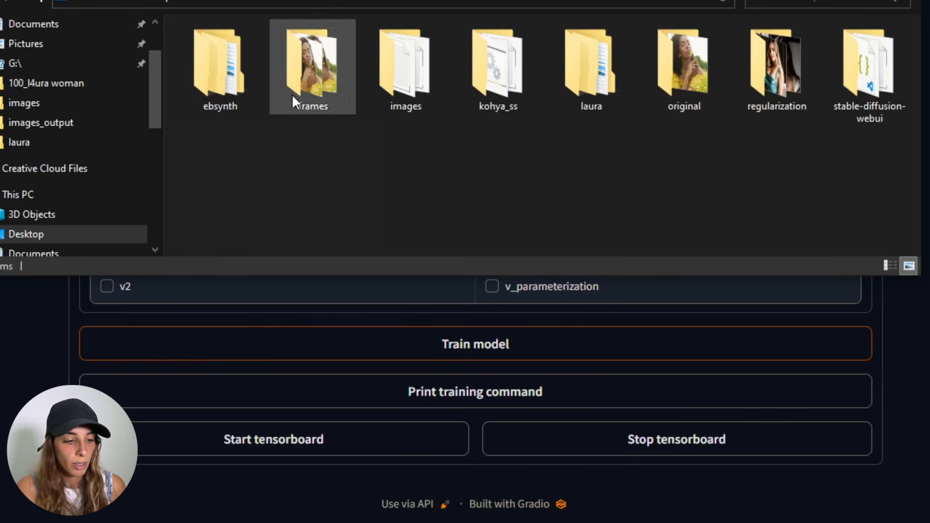
- Copy the realisticVisionV20_v20NoVAE.safetensors file name from its properties and append it to the model path
{"action": "double_click", "coordinate": [862, 92]}
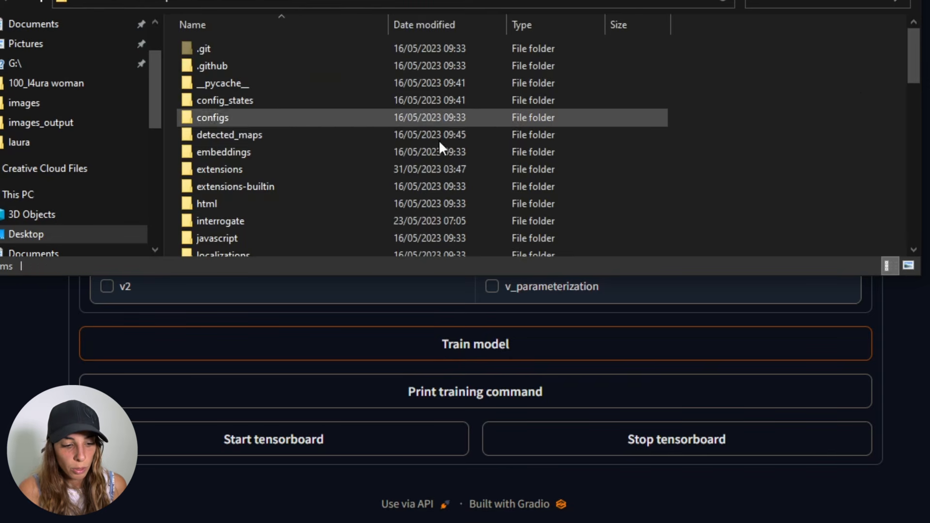
{"action": "left_click_drag", "start_coordinate": [911, 54], "coordinate": [911, 92]}
{"action": "left_click", "coordinate": [225, 136]}
{"action": "double_click", "coordinate": [225, 135]}
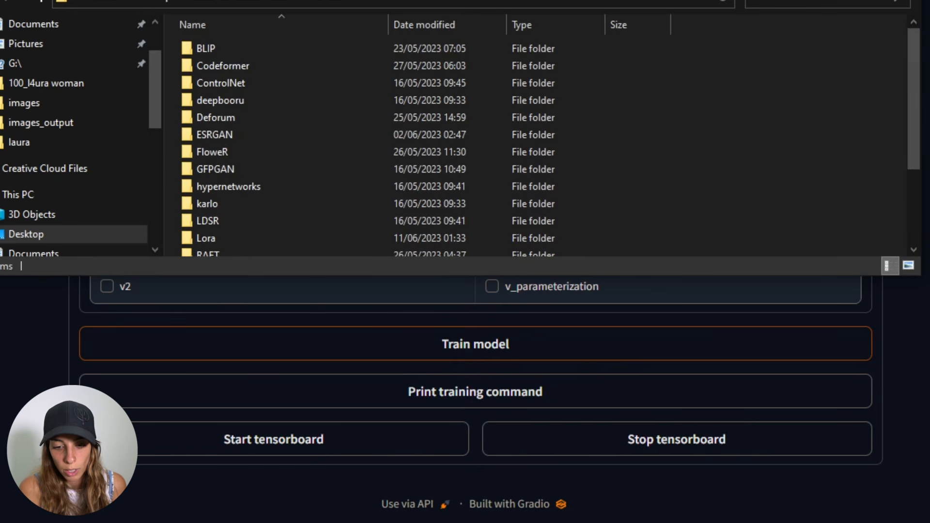
{"action": "left_click_drag", "start_coordinate": [909, 67], "coordinate": [909, 107]}
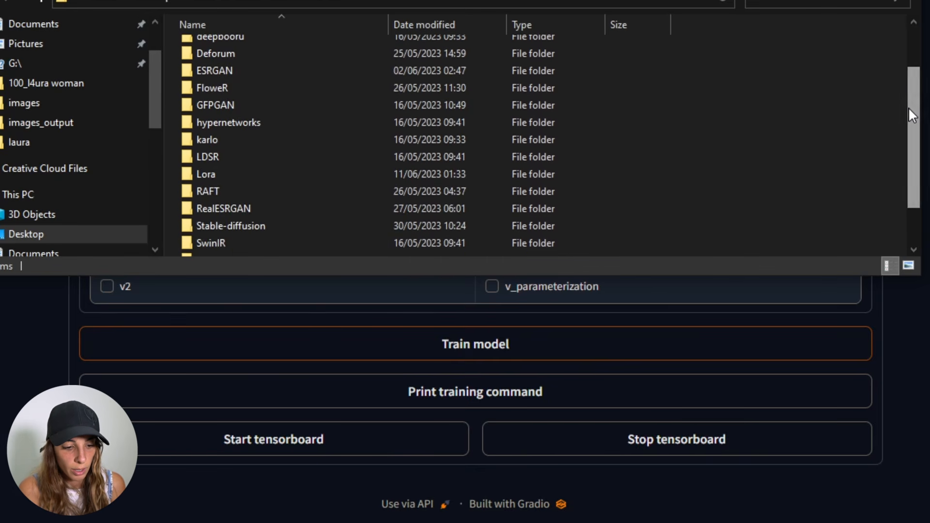
{"action": "double_click", "coordinate": [293, 226]}
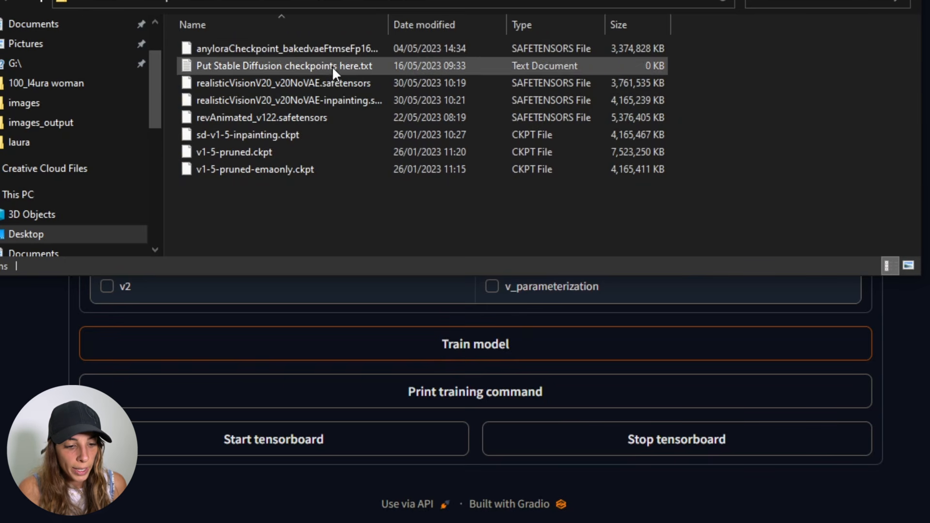
{"action": "left_click", "coordinate": [274, 87]}
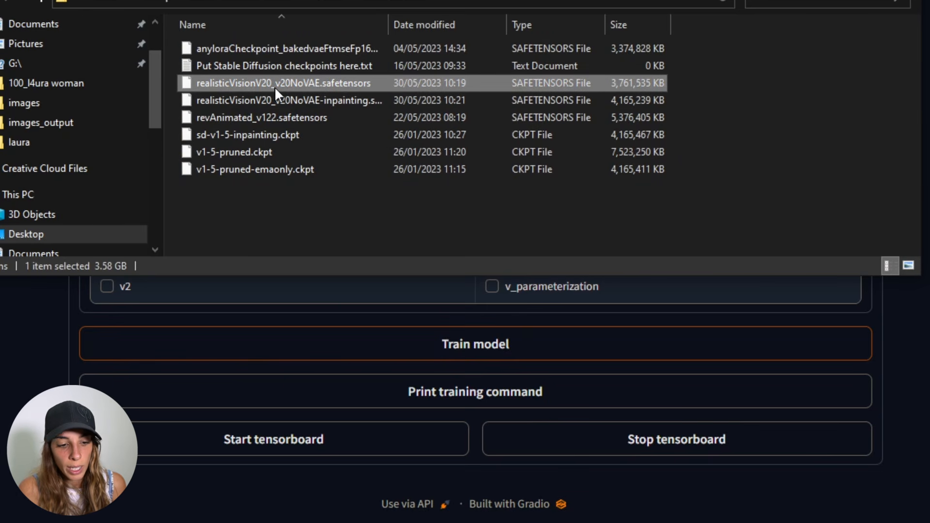
{"action": "right_click", "coordinate": [275, 87]}
{"action": "left_click", "coordinate": [324, 347]}
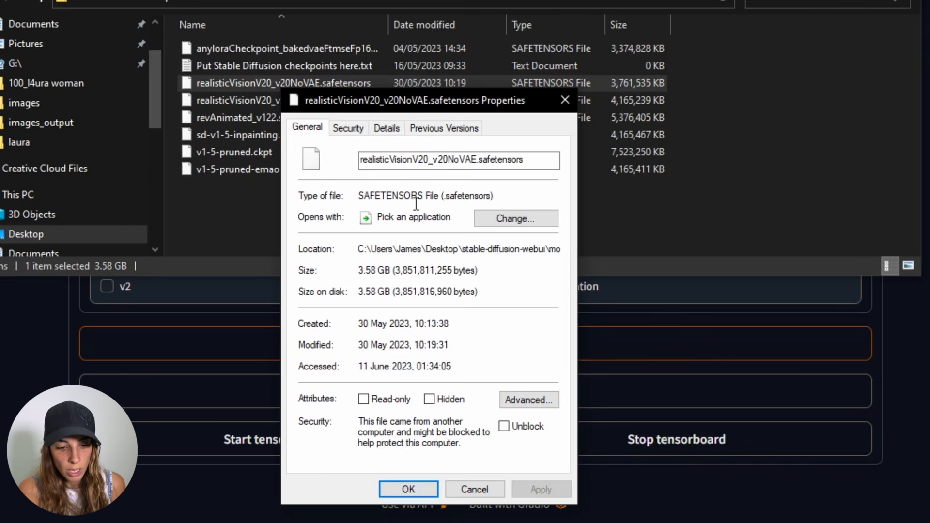
{"action": "left_click_drag", "start_coordinate": [529, 161], "coordinate": [359, 159]}
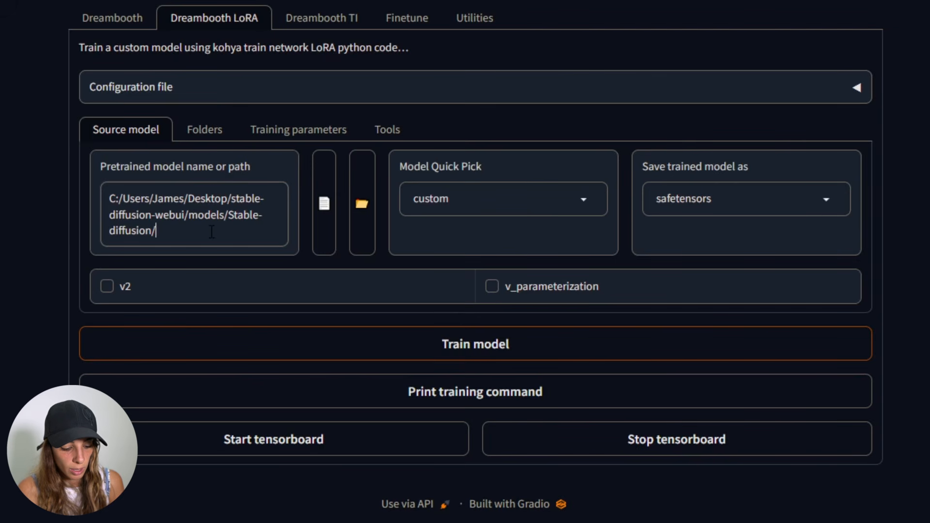
{"action": "type", "text": "realisticVisionV20_v20NoVAE.safetensors"}
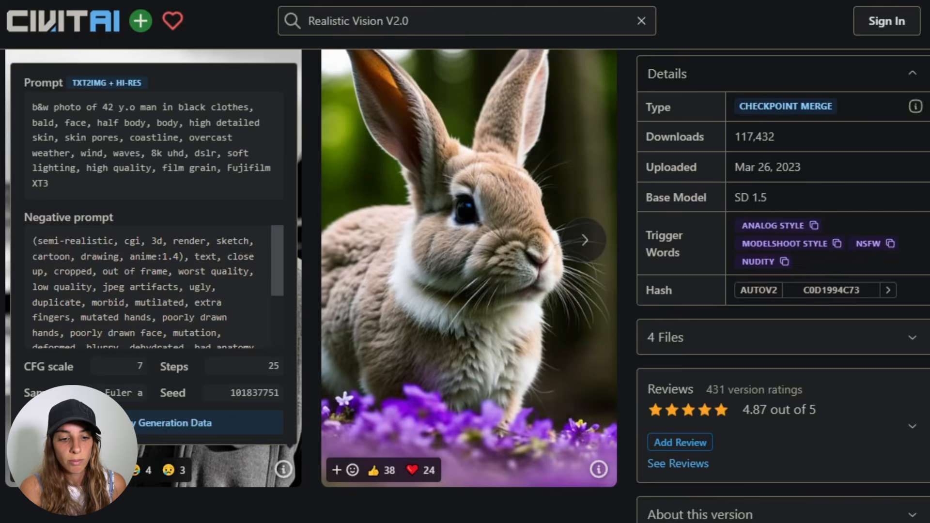
- Try the runwayml/stable-diffusion-v1-5 quick pick, then paste the realisticVisionV20 model path back
{"action": "left_click", "coordinate": [759, 204]}
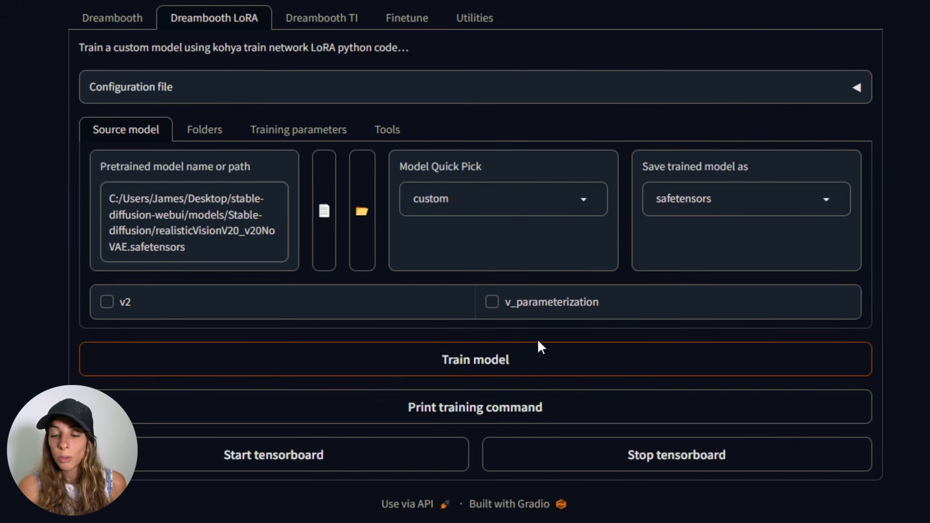
{"action": "left_click", "coordinate": [590, 210]}
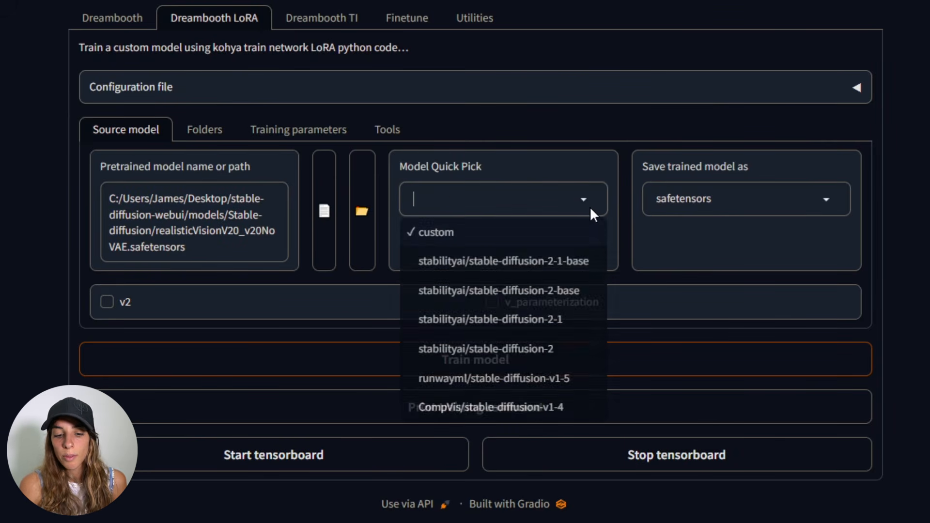
{"action": "left_click", "coordinate": [503, 383]}
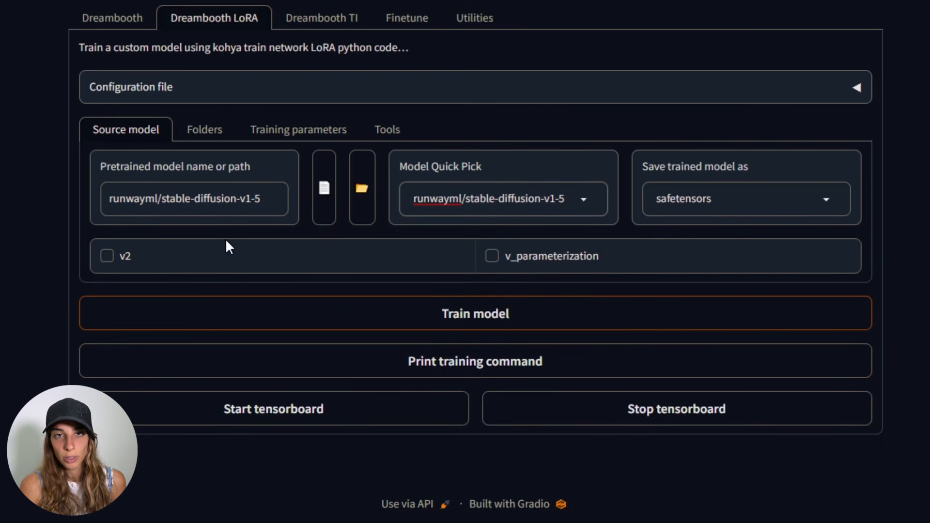
{"action": "left_click_drag", "start_coordinate": [262, 199], "coordinate": [41, 207]}
{"action": "type", "text": "C:/Users/James/Desktop/stable-diffusion-webui/models/Stable-diffusion/realisticVisionV20_v20NoVAE.safetensors"}
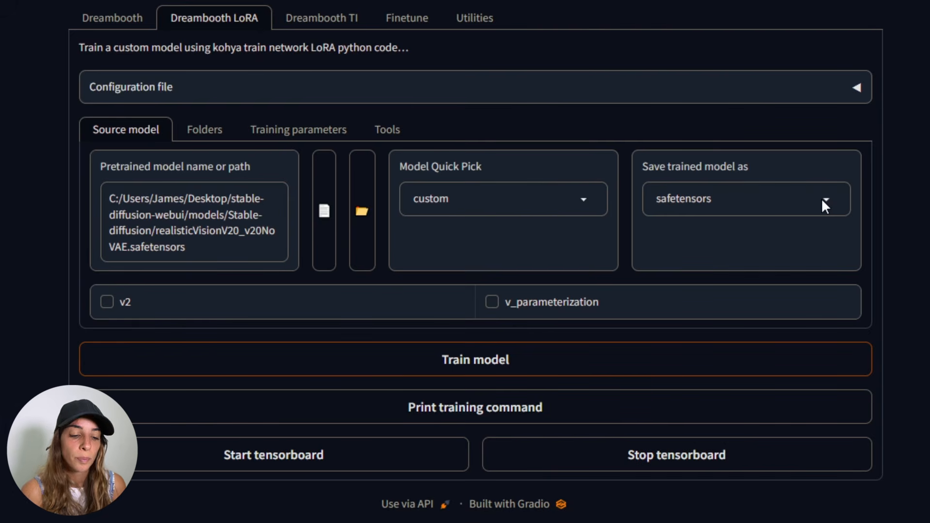
- In the Tools folder preparation, set the training images directory to the Desktop laura/images folder
{"action": "left_click", "coordinate": [388, 131]}
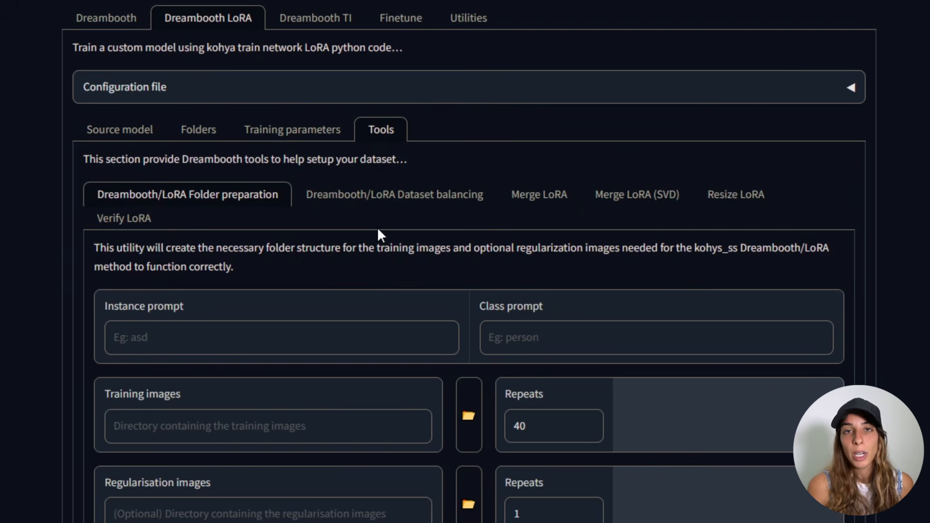
{"action": "scroll", "coordinate": [377, 235], "scroll_direction": "down", "scroll_amount": 1}
{"action": "left_click", "coordinate": [172, 367]}
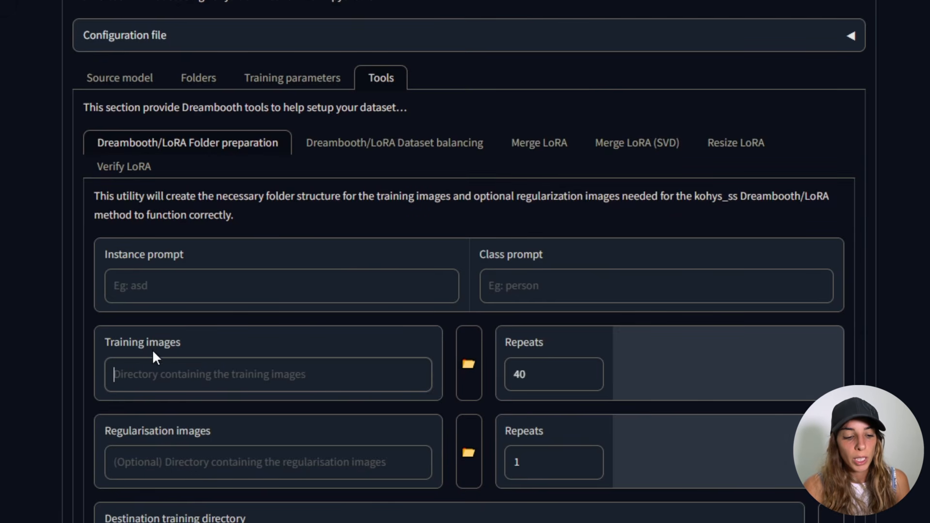
{"action": "left_click", "coordinate": [468, 379]}
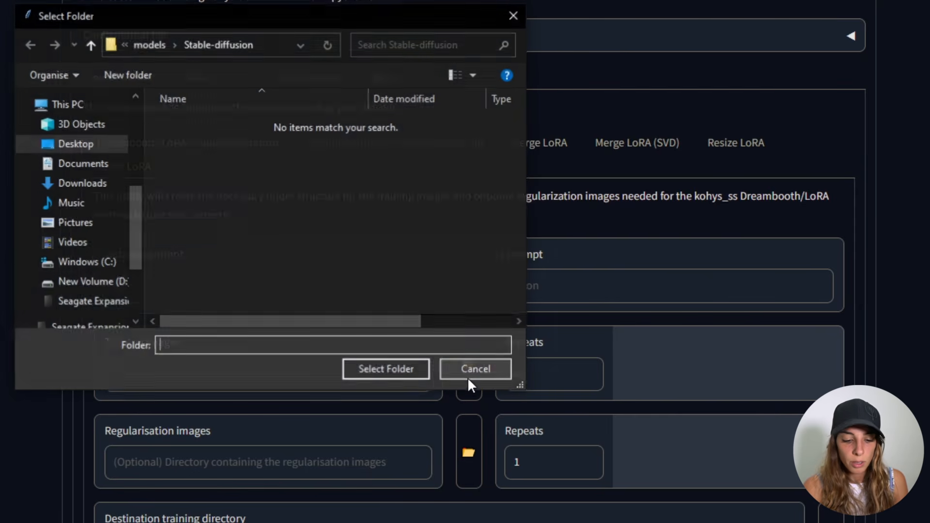
{"action": "left_click", "coordinate": [74, 144]}
{"action": "double_click", "coordinate": [208, 238]}
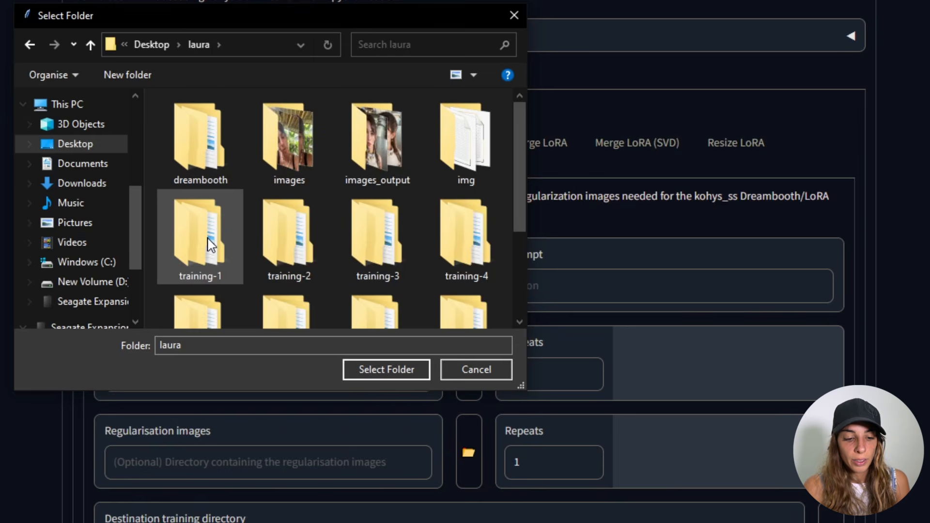
{"action": "double_click", "coordinate": [303, 147]}
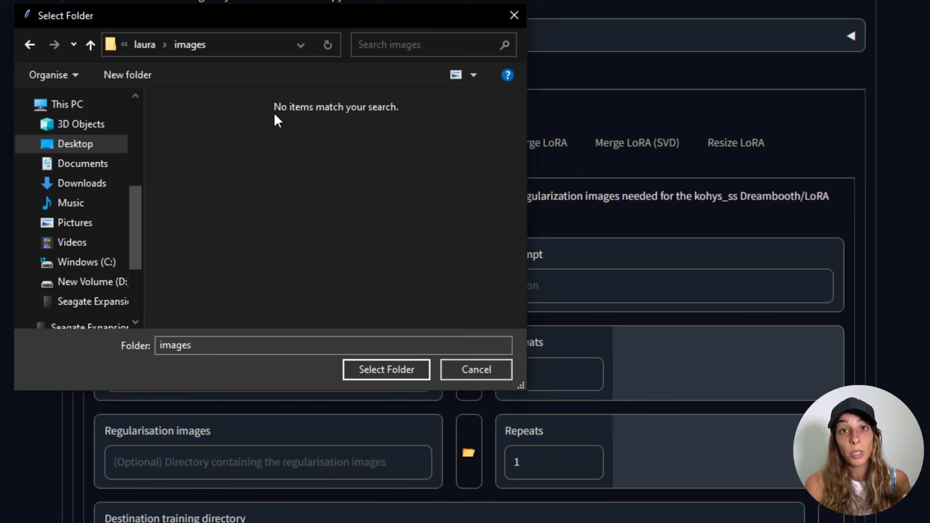
{"action": "left_click", "coordinate": [406, 379]}
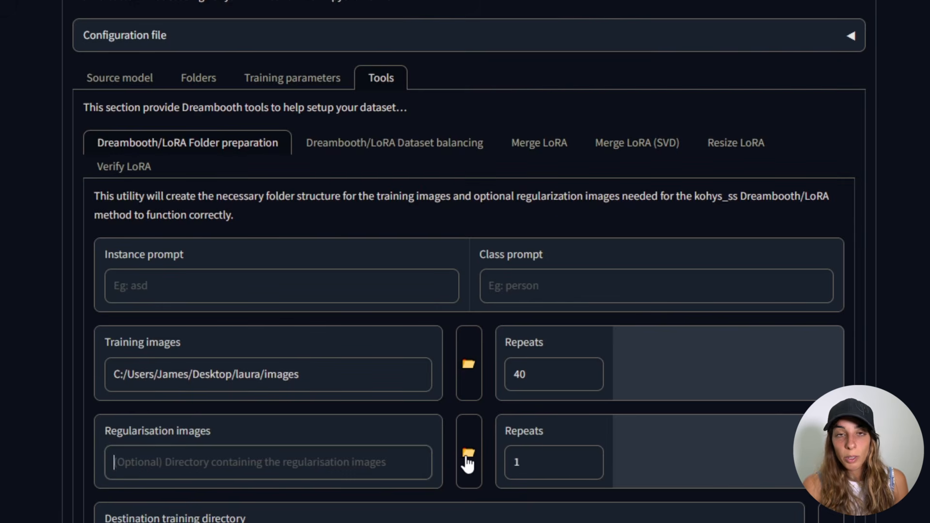
- Set the regularisation images directory to the Desktop regularization folder
{"action": "left_click", "coordinate": [468, 455]}
{"action": "left_click", "coordinate": [99, 170]}
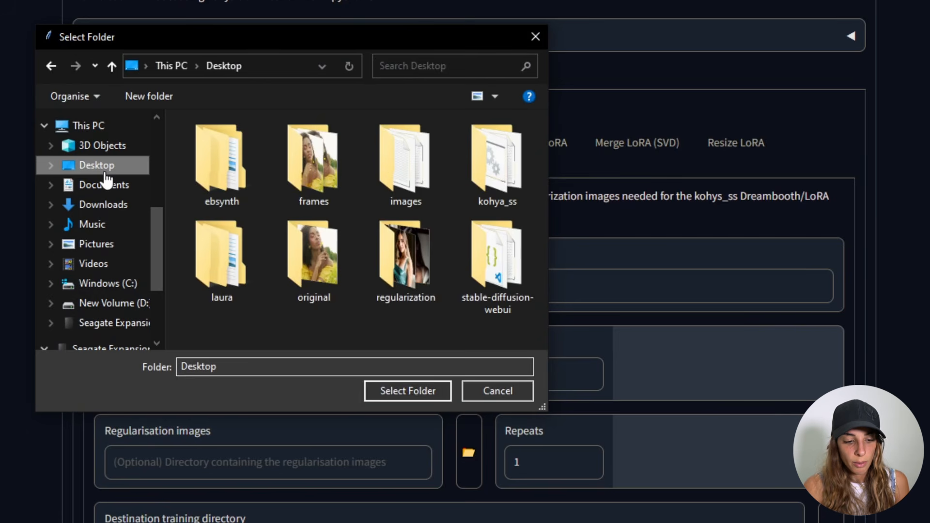
{"action": "double_click", "coordinate": [423, 266]}
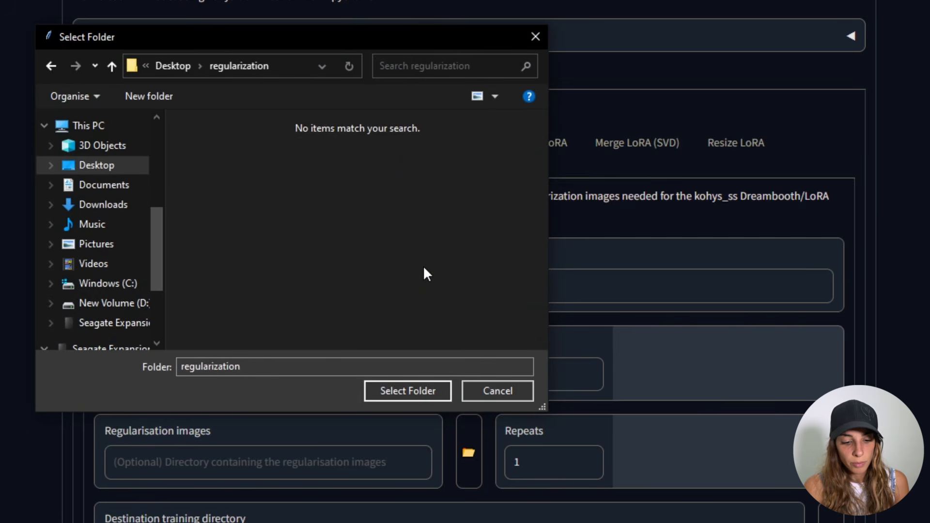
{"action": "left_click", "coordinate": [408, 391]}
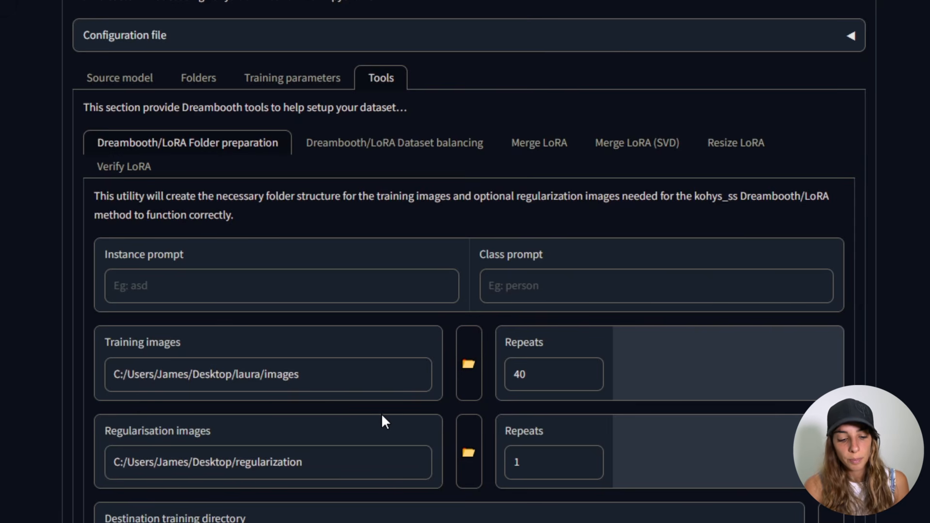
- Inside the Desktop laura folder, create a new folder named training-13
{"action": "scroll", "coordinate": [383, 420], "scroll_direction": "down", "scroll_amount": 2}
{"action": "left_click", "coordinate": [157, 479]}
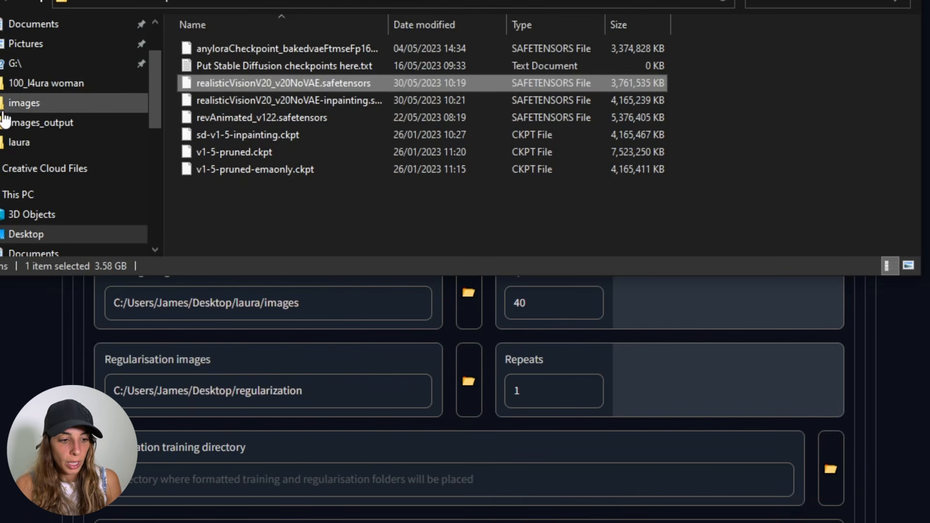
{"action": "left_click", "coordinate": [25, 234]}
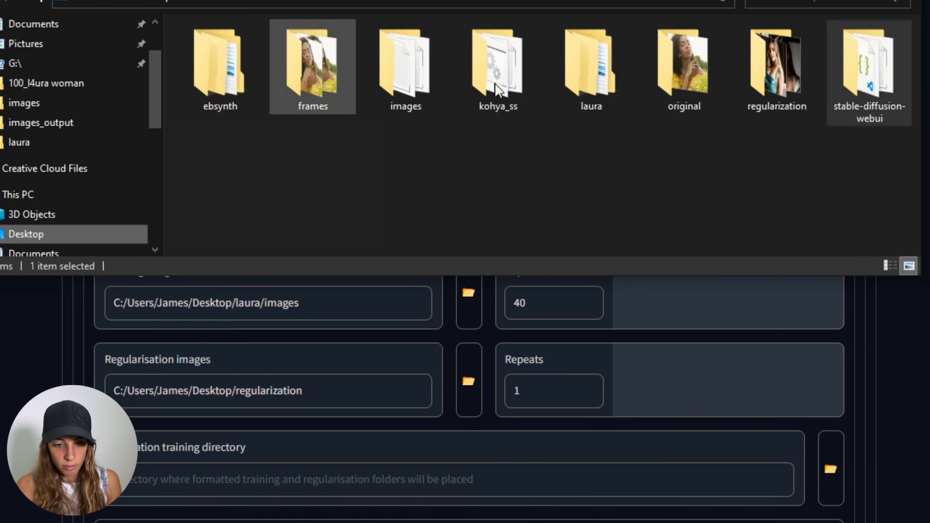
{"action": "double_click", "coordinate": [591, 68]}
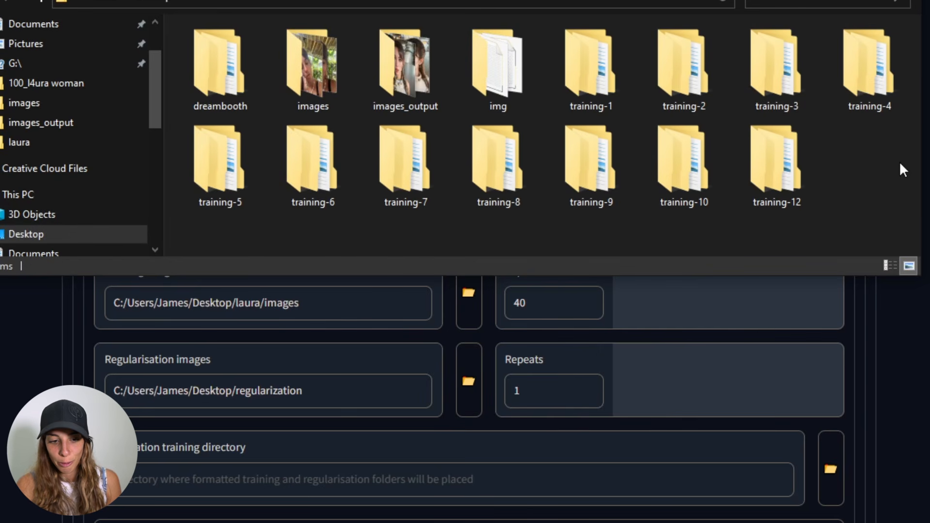
{"action": "right_click", "coordinate": [868, 144]}
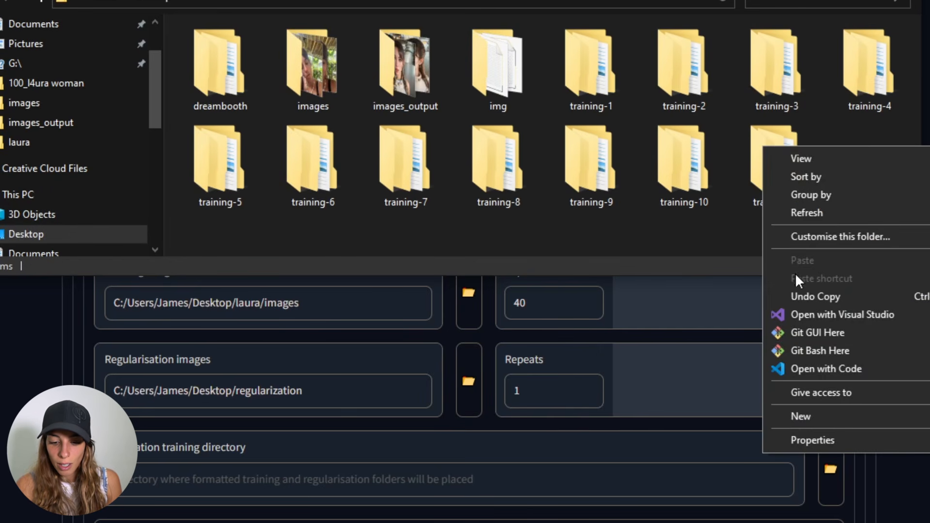
{"action": "mouse_move", "coordinate": [795, 416]}
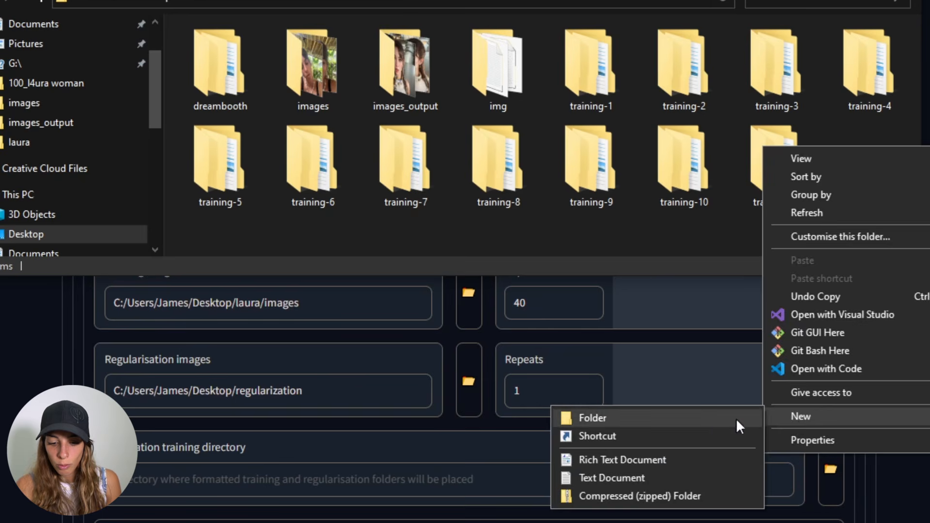
{"action": "left_click", "coordinate": [710, 419]}
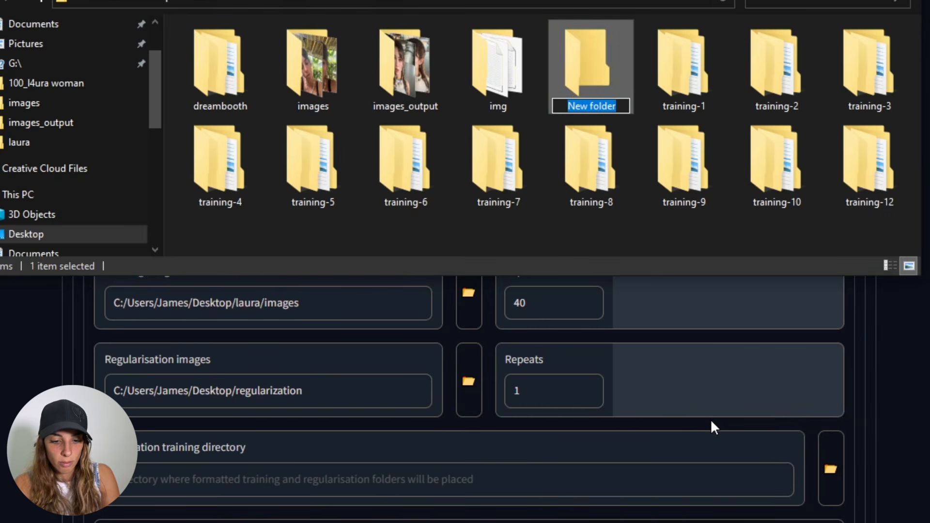
{"action": "type", "text": "training-13"}
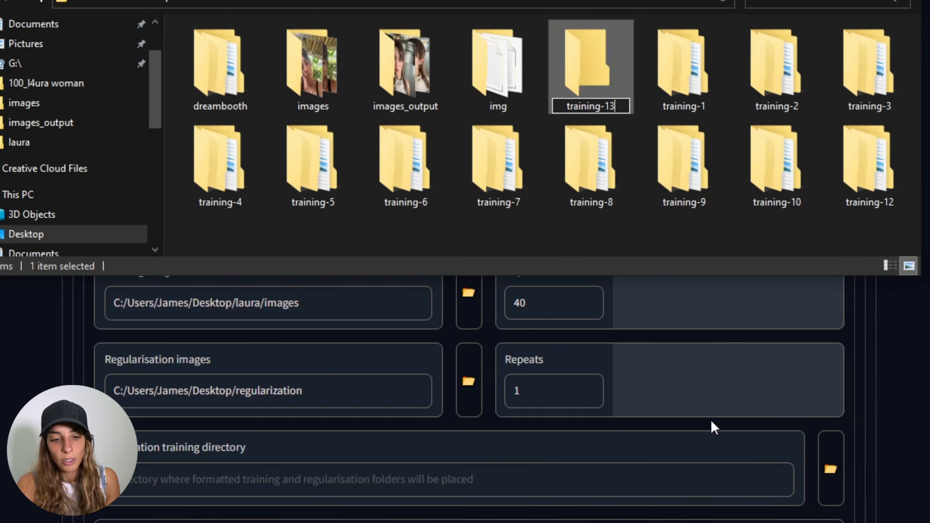
{"action": "key", "text": "Return"}
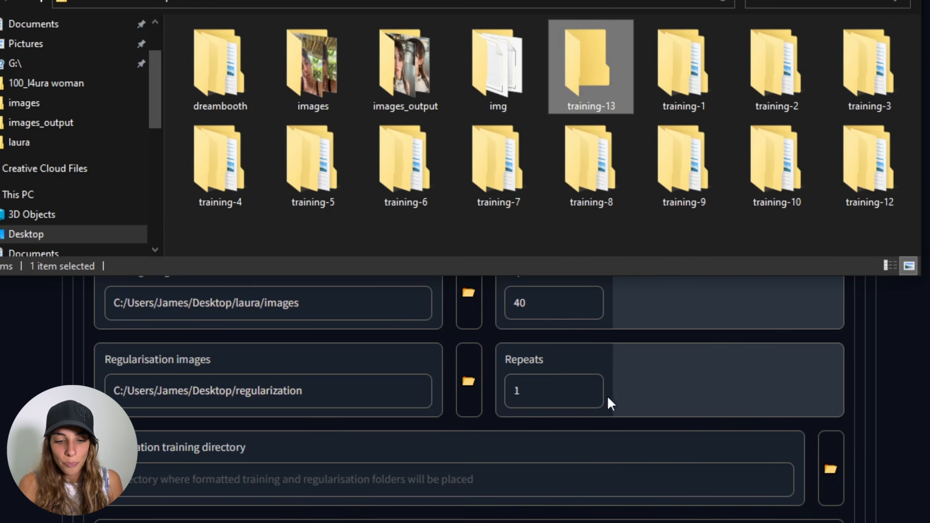
{"action": "left_click", "coordinate": [734, 477]}
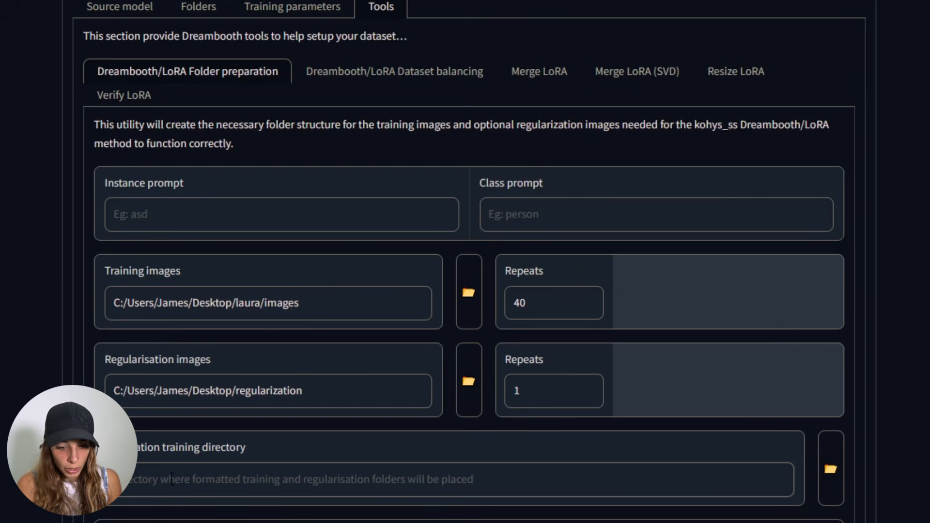
- Set the destination training directory to the laura/training-13 folder
{"action": "left_click", "coordinate": [844, 466]}
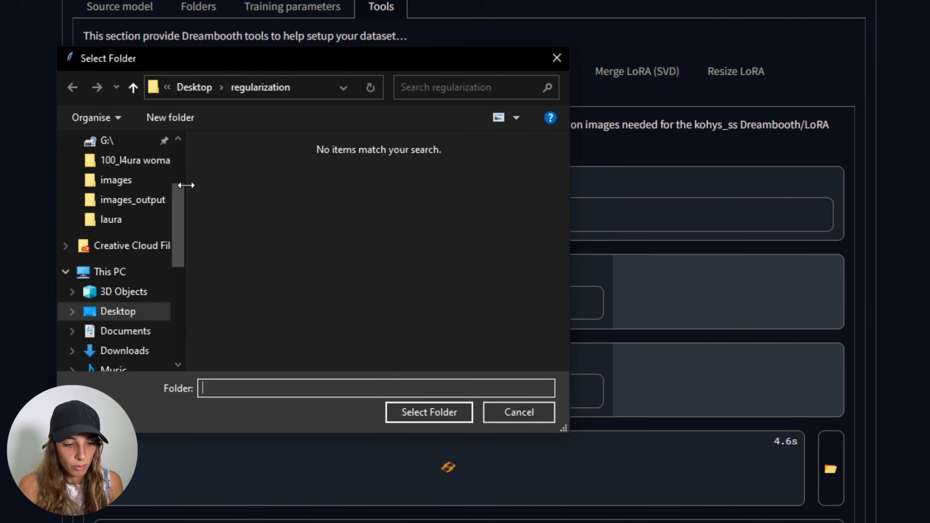
{"action": "scroll", "coordinate": [178, 194], "scroll_direction": "down", "scroll_amount": 1}
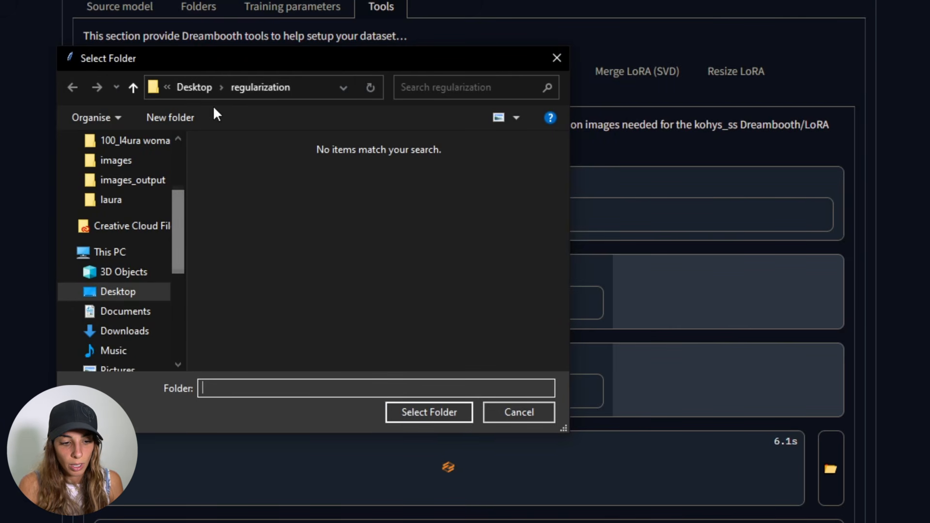
{"action": "left_click", "coordinate": [193, 86]}
{"action": "left_click", "coordinate": [247, 279]}
{"action": "double_click", "coordinate": [246, 278]}
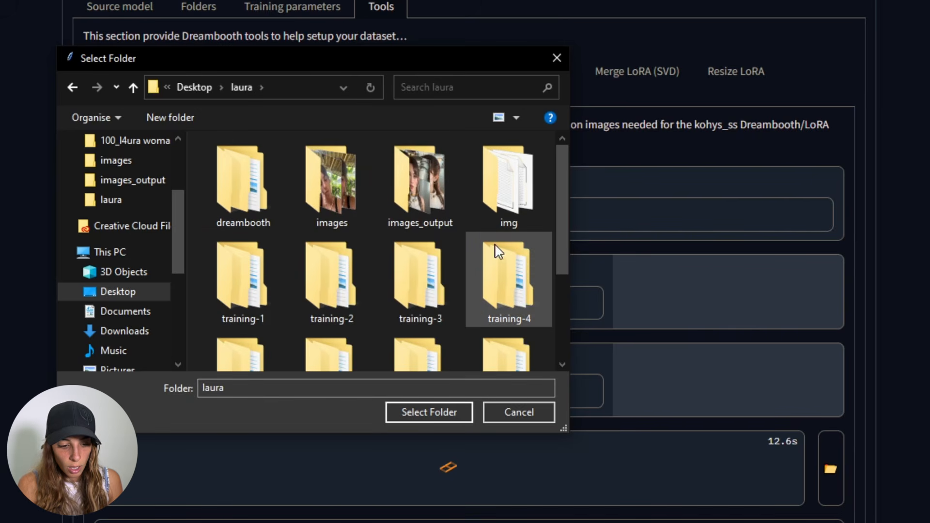
{"action": "left_click_drag", "start_coordinate": [559, 276], "coordinate": [550, 365]}
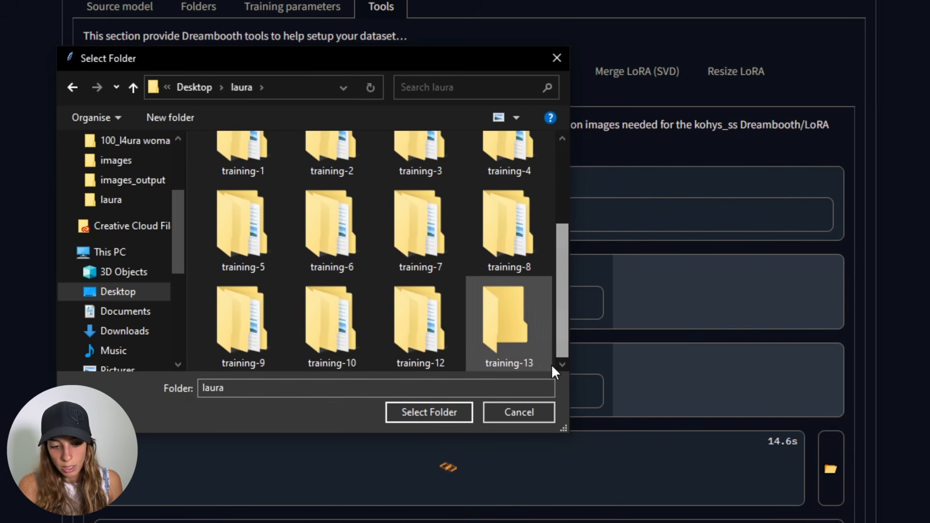
{"action": "double_click", "coordinate": [513, 321]}
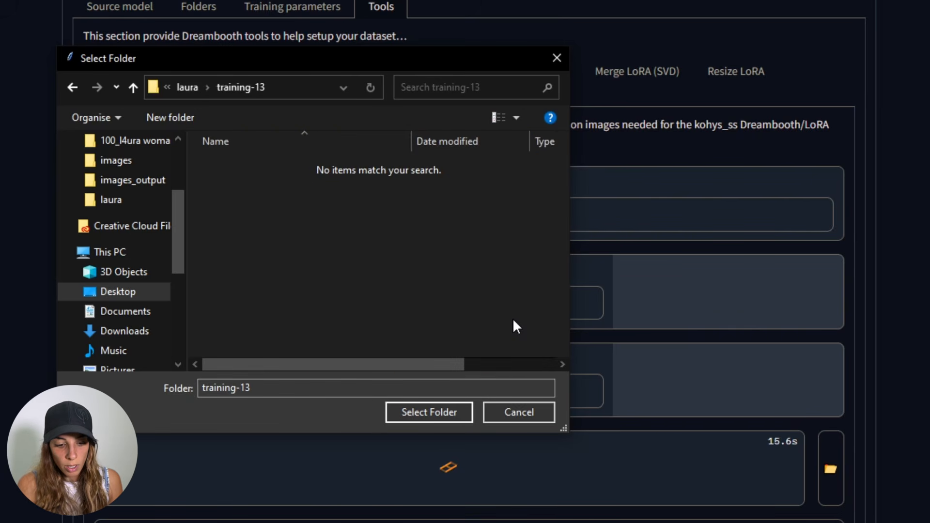
{"action": "left_click", "coordinate": [440, 408]}
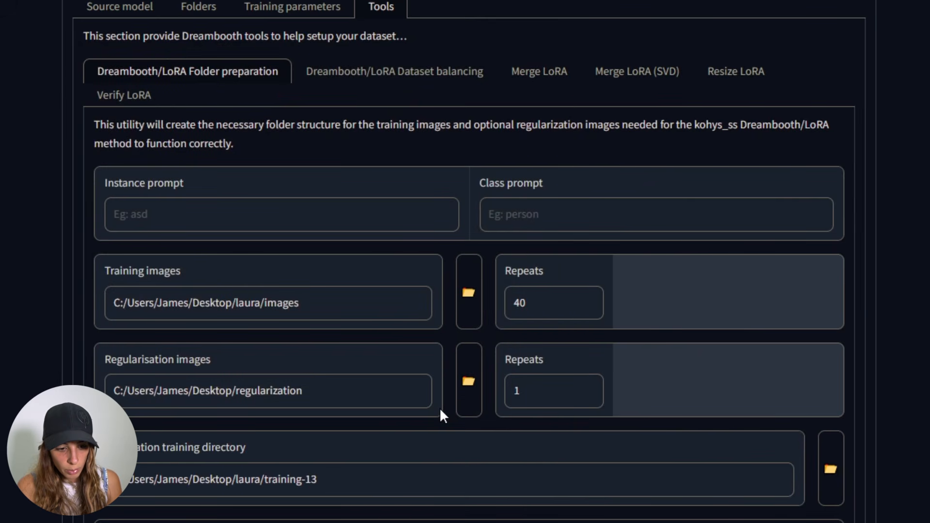
- Check the laura folder's image folder name and change the training images path to laura/img
{"action": "key", "text": "alt+Tab"}
{"action": "double_click", "coordinate": [508, 63]}
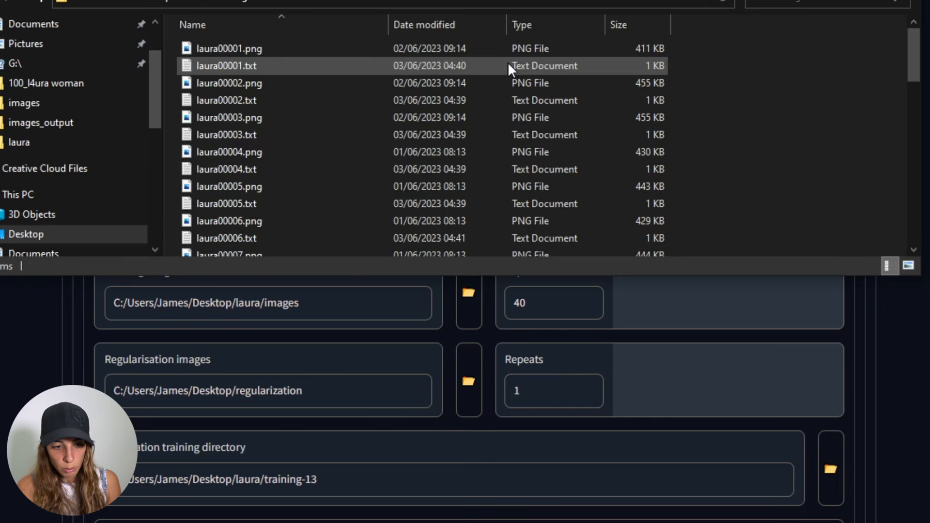
{"action": "left_click", "coordinate": [202, 4]}
{"action": "key", "text": "alt+Tab"}
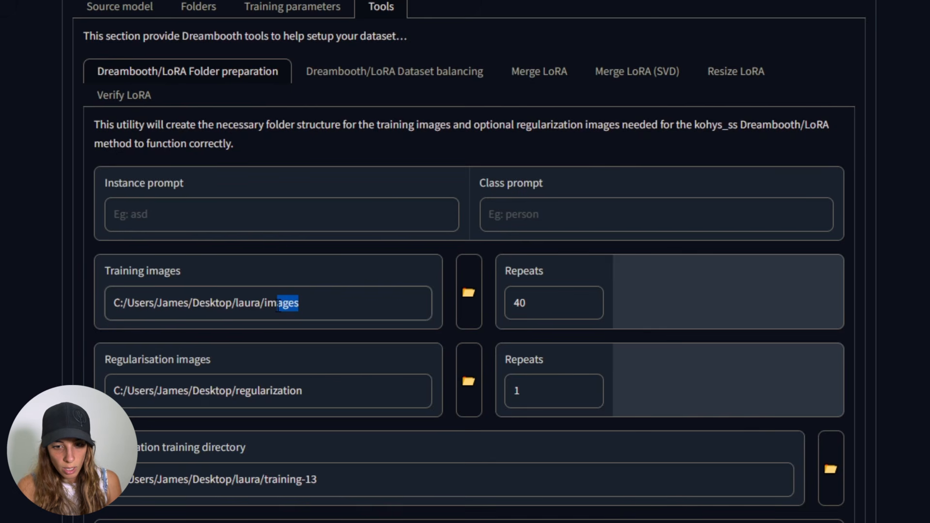
{"action": "key", "text": "BackSpace"}
{"action": "type", "text": "s"}
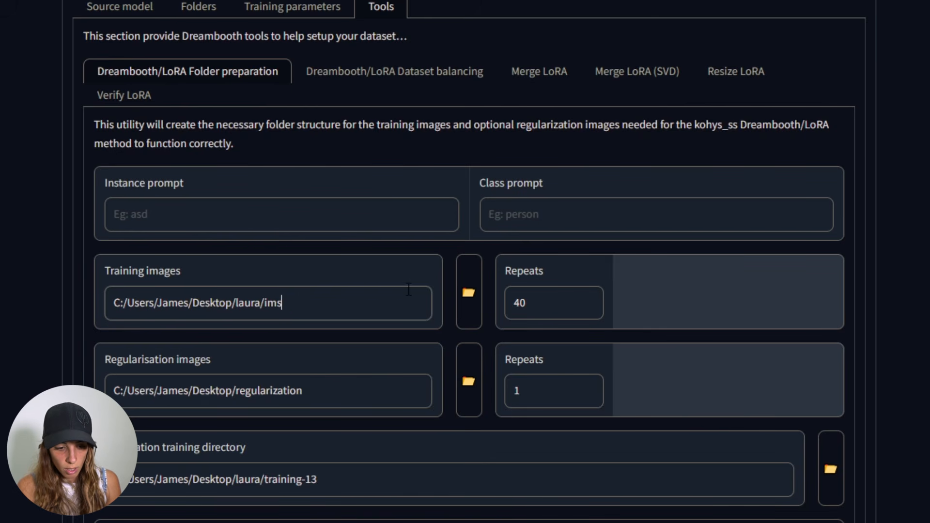
{"action": "key", "text": "BackSpace"}
{"action": "type", "text": "g"}
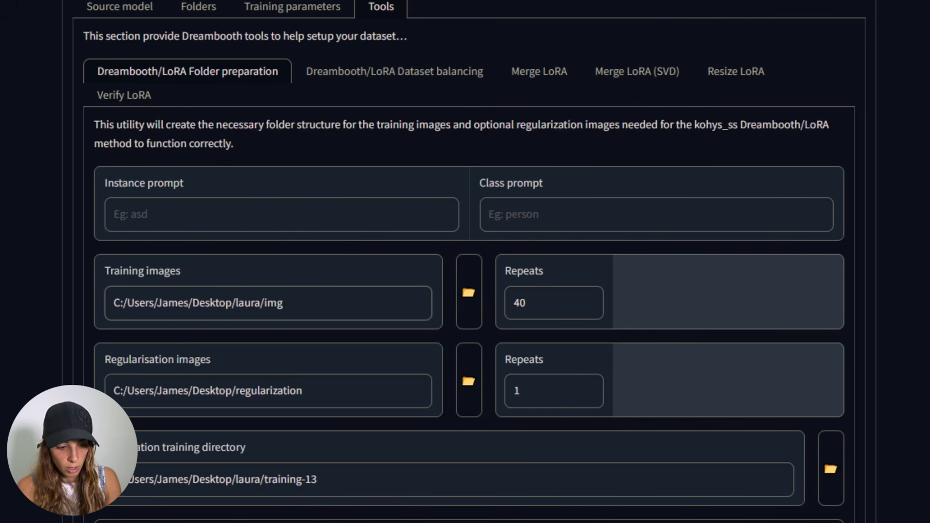
- Set the class prompt to woman
{"action": "left_click", "coordinate": [202, 212]}
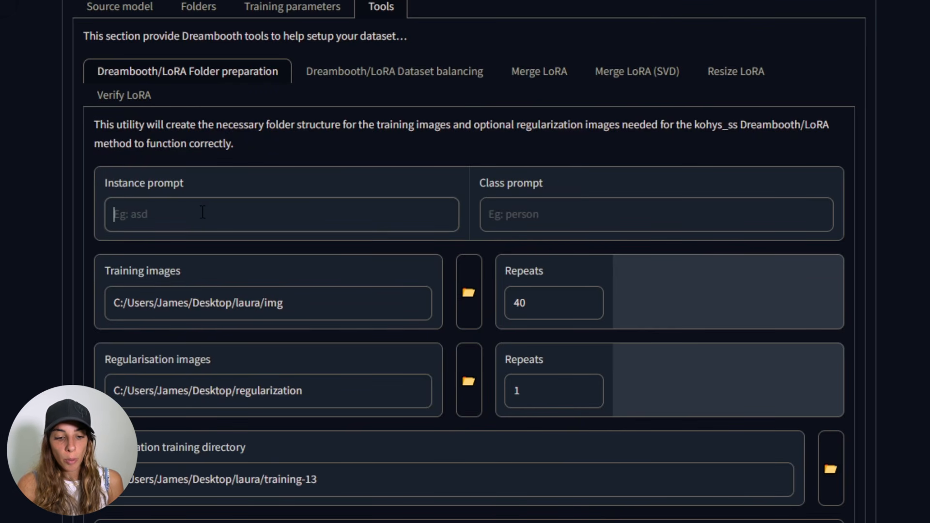
{"action": "left_click", "coordinate": [572, 211]}
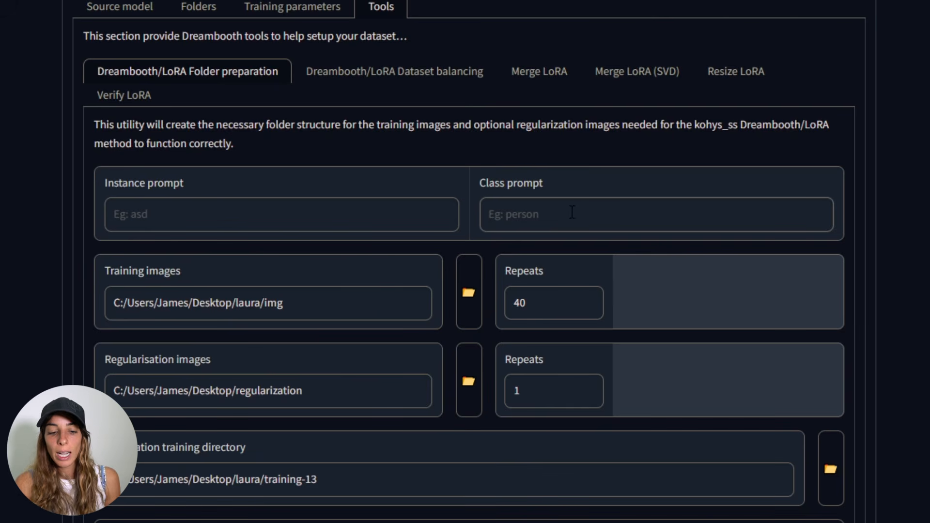
{"action": "type", "text": "woman"}
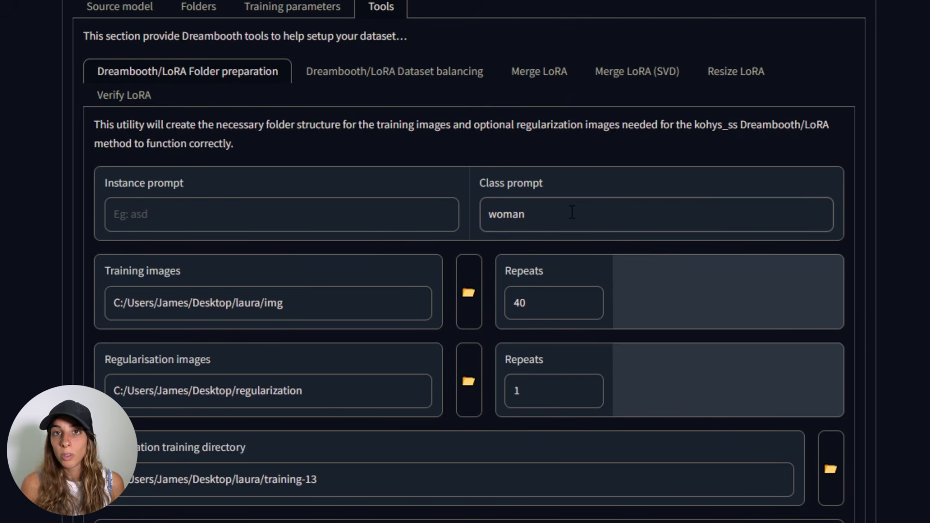
- Set the instance prompt to l4ura
{"action": "left_click", "coordinate": [155, 214]}
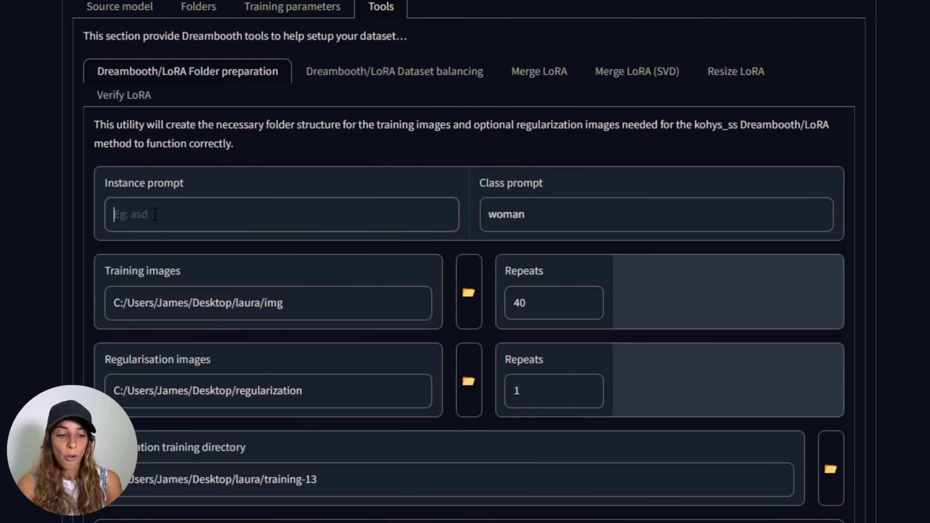
{"action": "type", "text": "laura"}
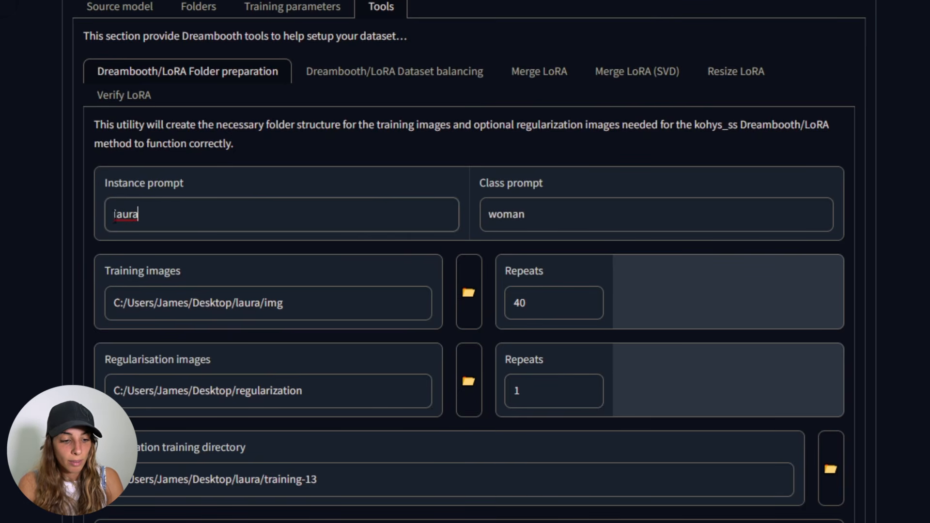
{"action": "left_click", "coordinate": [122, 214]}
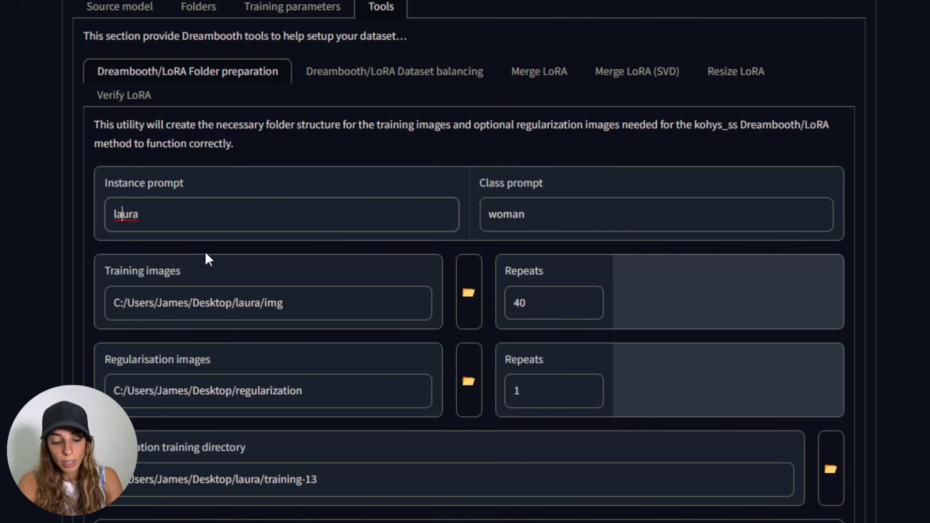
{"action": "key", "text": "BackSpace"}
{"action": "type", "text": "4"}
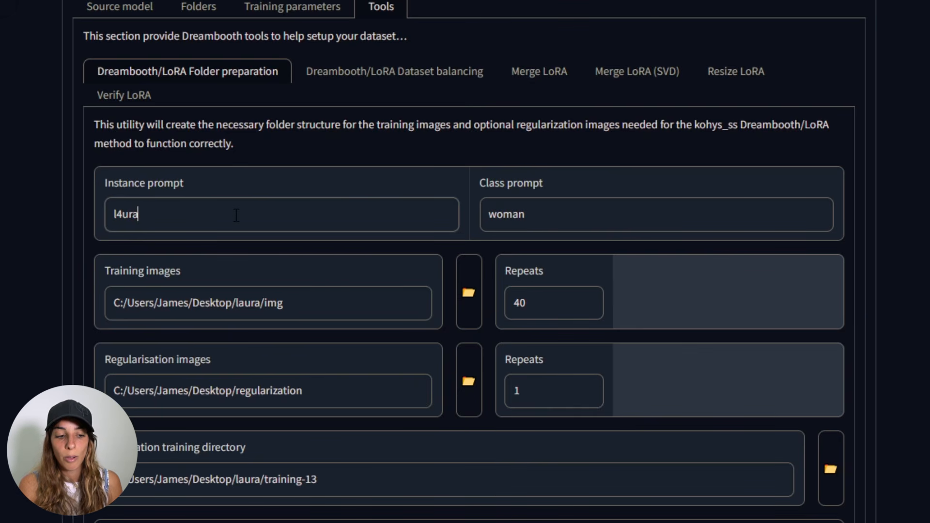
{"action": "left_click", "coordinate": [236, 215]}
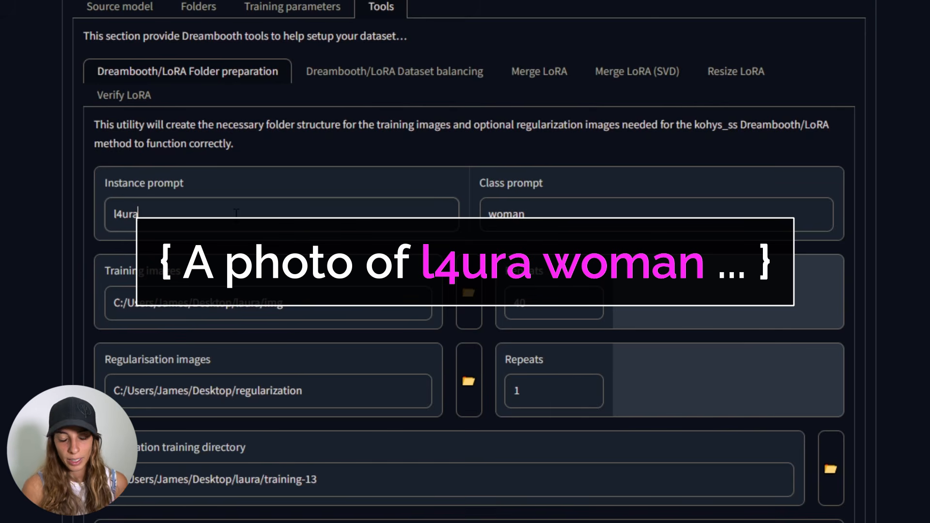
- Set the training images repeats to 100
{"action": "left_click", "coordinate": [553, 306]}
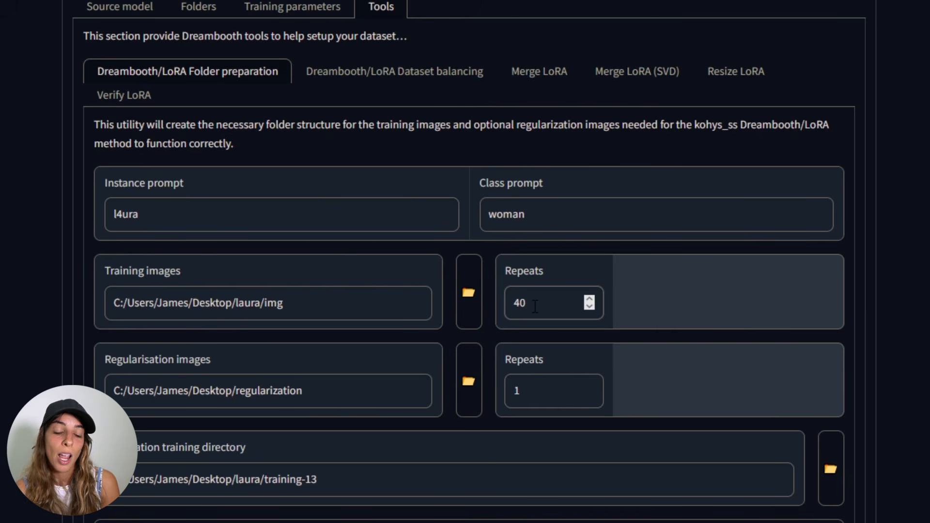
{"action": "key", "text": "BackSpace"}
{"action": "key", "text": "BackSpace"}
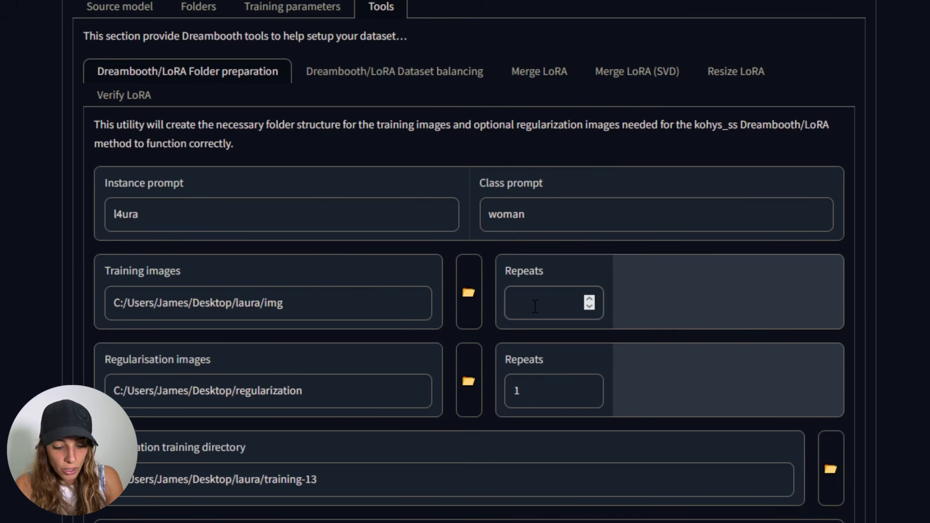
{"action": "type", "text": "100"}
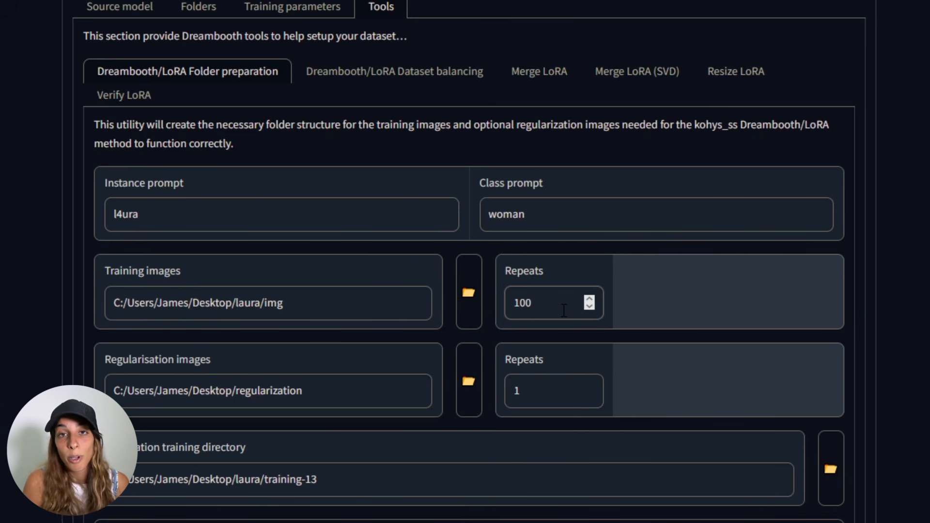
{"action": "left_click", "coordinate": [536, 389]}
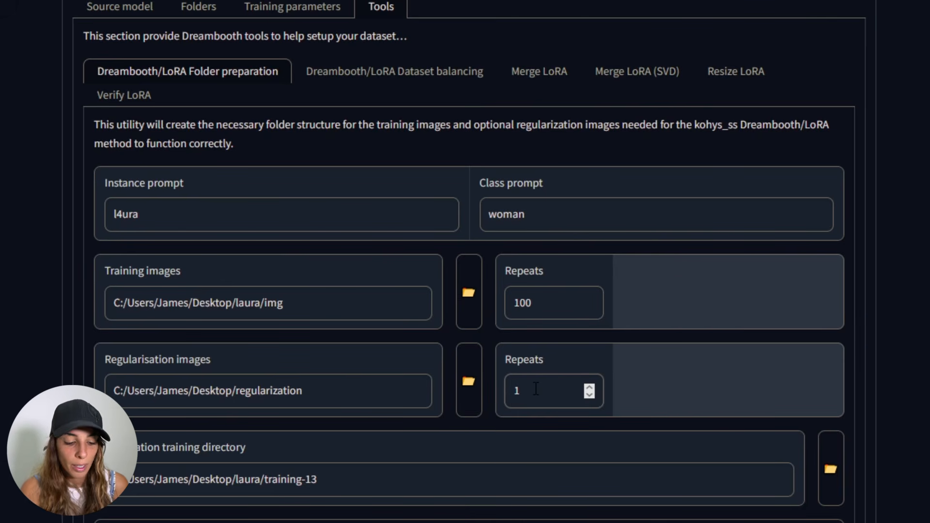
{"action": "scroll", "coordinate": [361, 452], "scroll_direction": "down", "scroll_amount": 1}
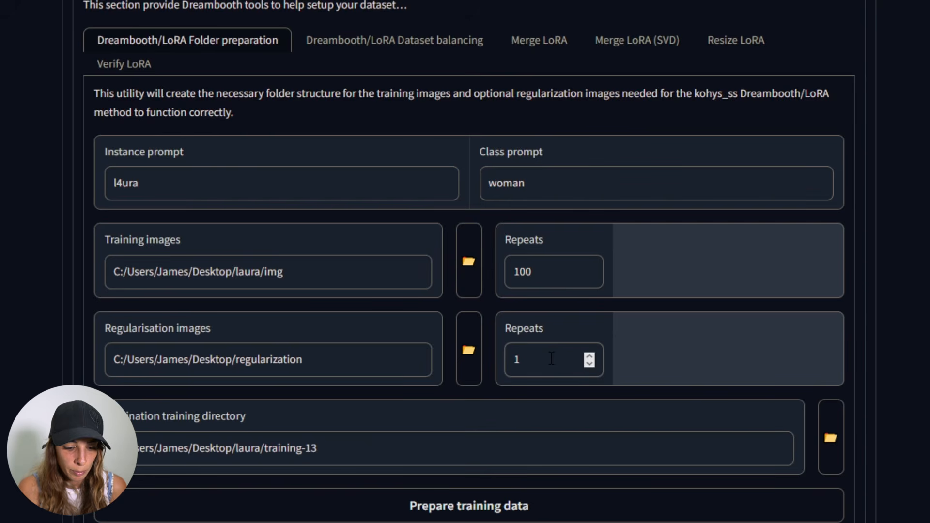
- Open the training-13 destination folder in File Explorer and inspect its img subfolder containing the captioned training images
{"action": "scroll", "coordinate": [552, 359], "scroll_direction": "down", "scroll_amount": 1}
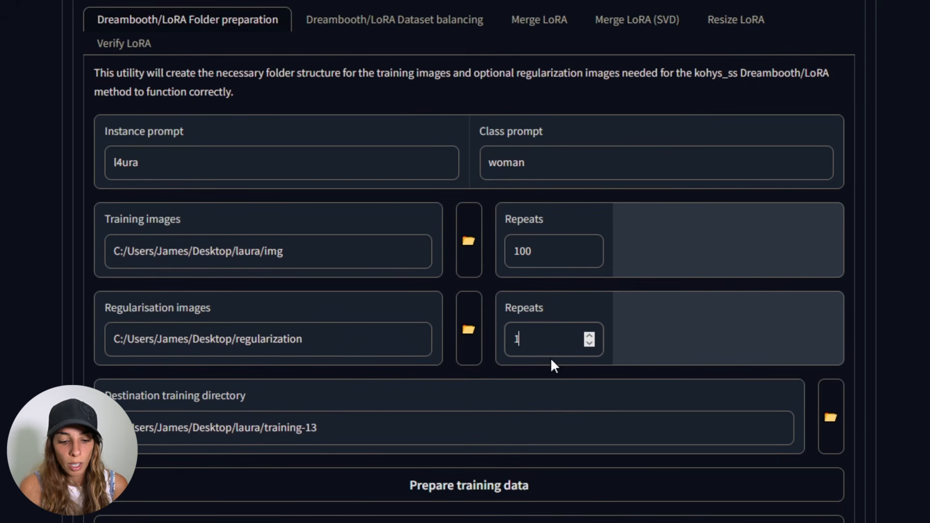
{"action": "scroll", "coordinate": [552, 366], "scroll_direction": "down", "scroll_amount": 1}
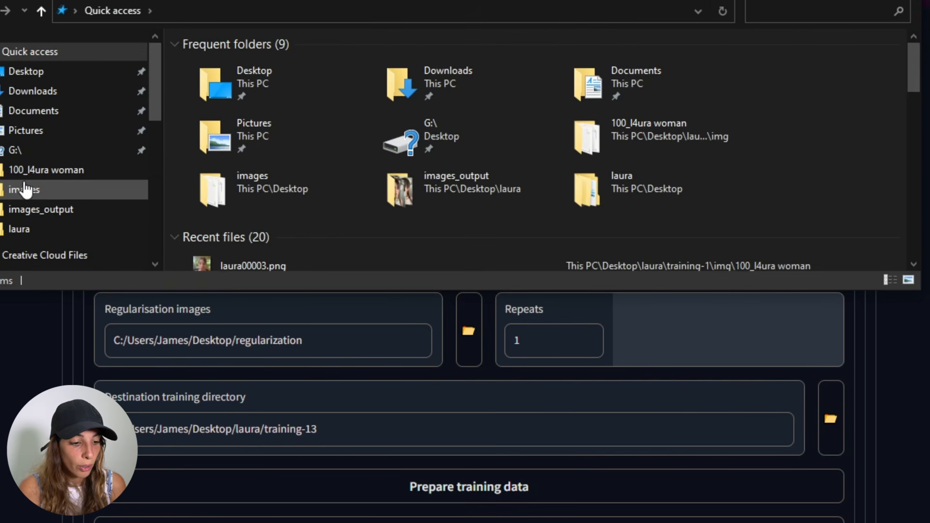
{"action": "double_click", "coordinate": [601, 182]}
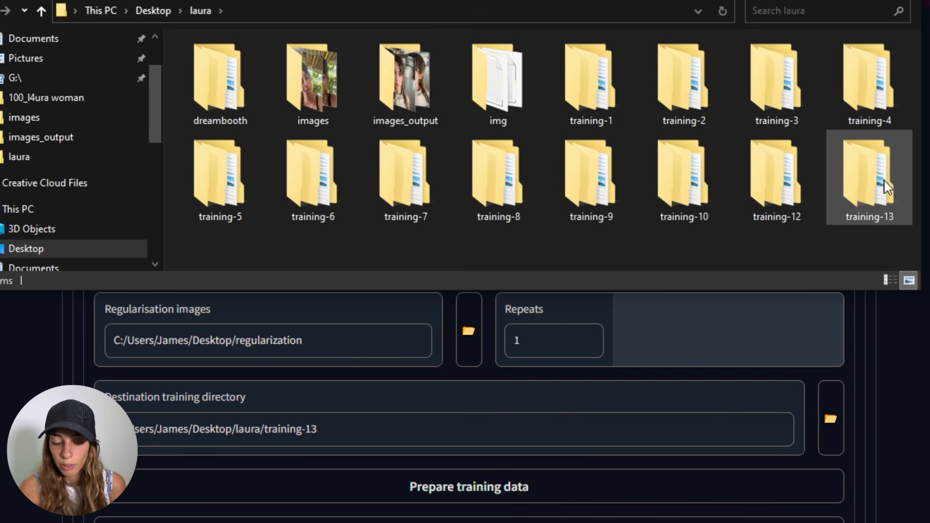
{"action": "double_click", "coordinate": [872, 199]}
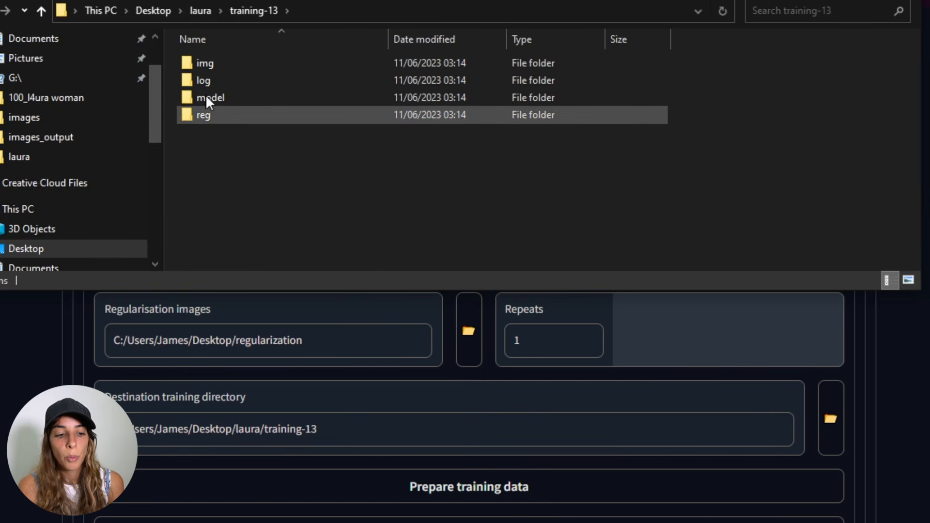
{"action": "double_click", "coordinate": [211, 63]}
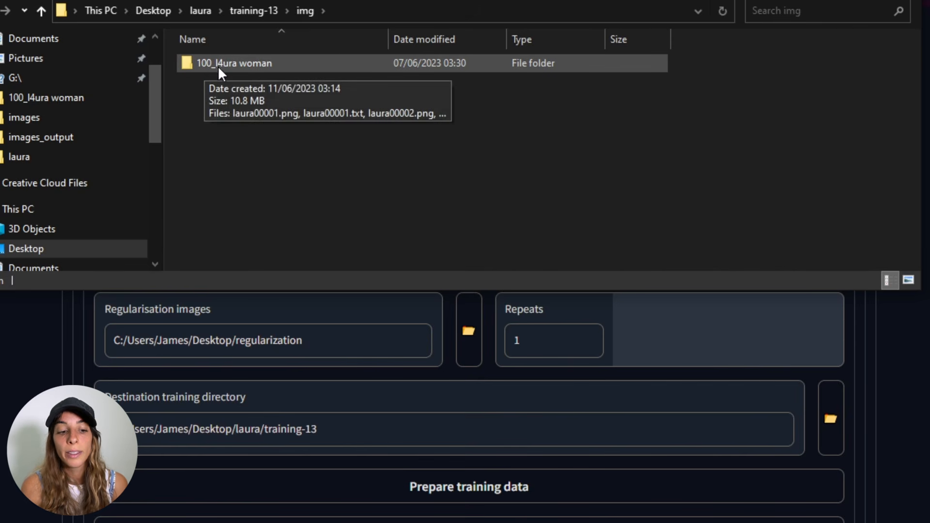
{"action": "double_click", "coordinate": [258, 68]}
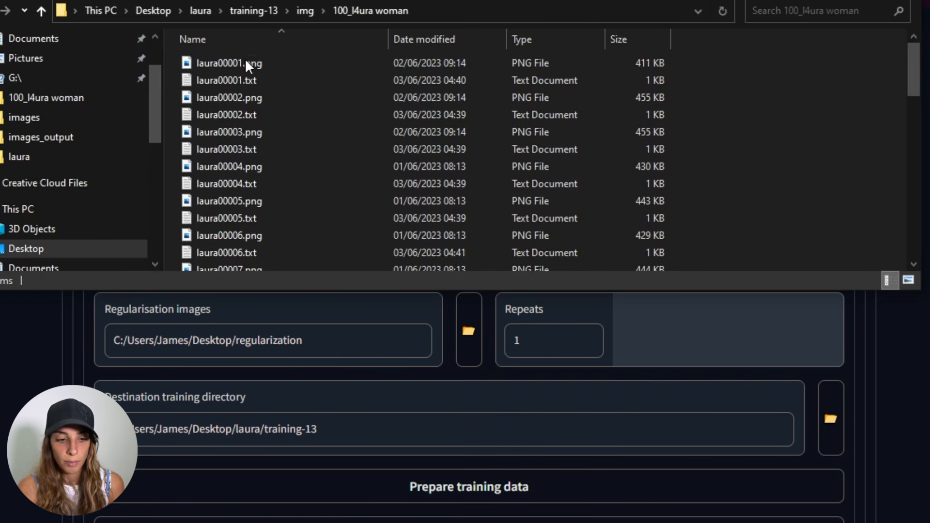
{"action": "left_click", "coordinate": [254, 11]}
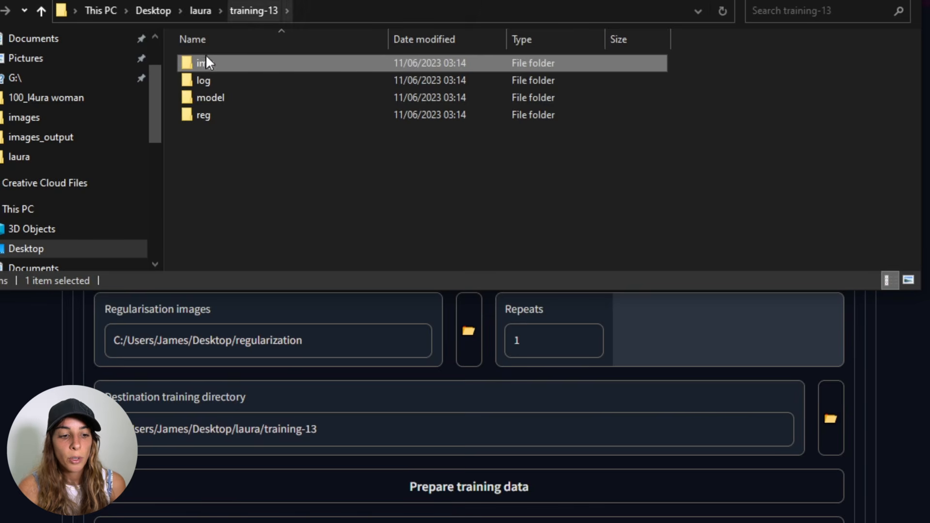
- Inspect the log, model and reg subfolders of training-13, including the 1_woman regularization images
{"action": "left_click", "coordinate": [208, 85]}
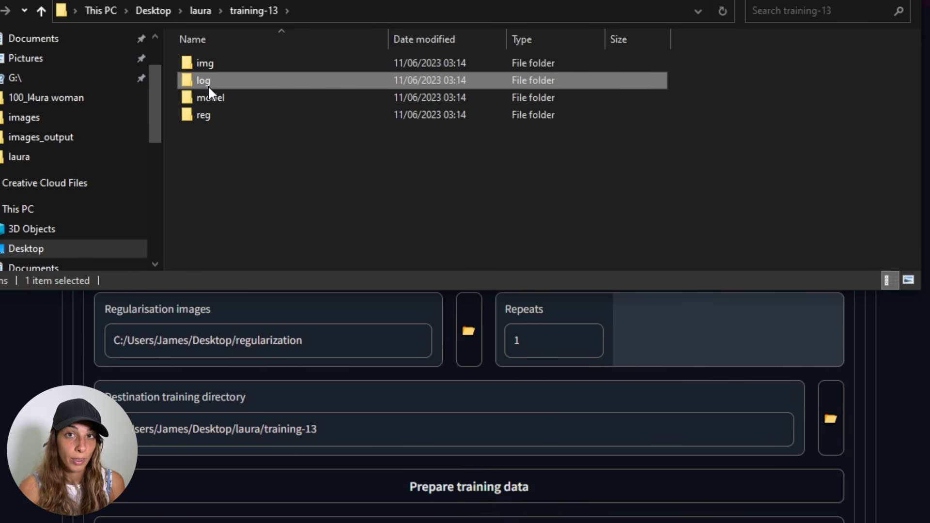
{"action": "left_click", "coordinate": [207, 102]}
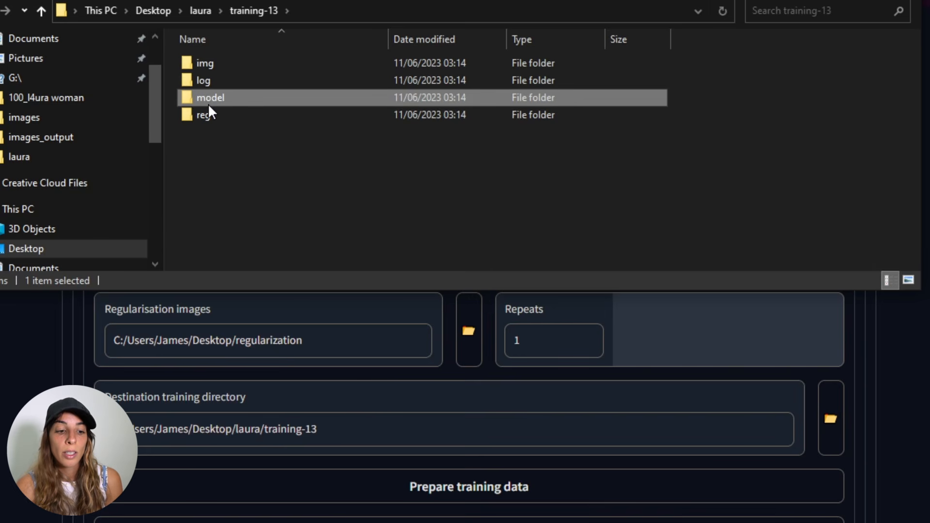
{"action": "double_click", "coordinate": [202, 83]}
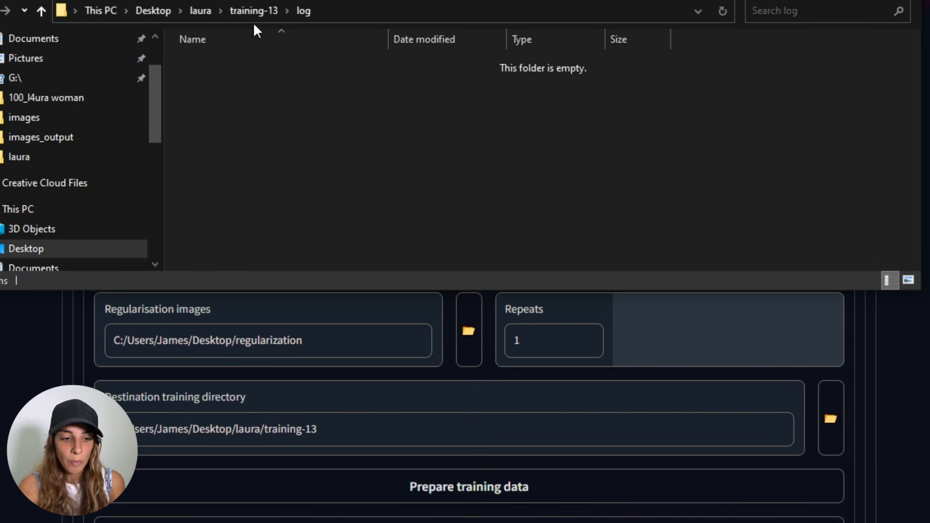
{"action": "left_click", "coordinate": [248, 11]}
{"action": "double_click", "coordinate": [216, 100]}
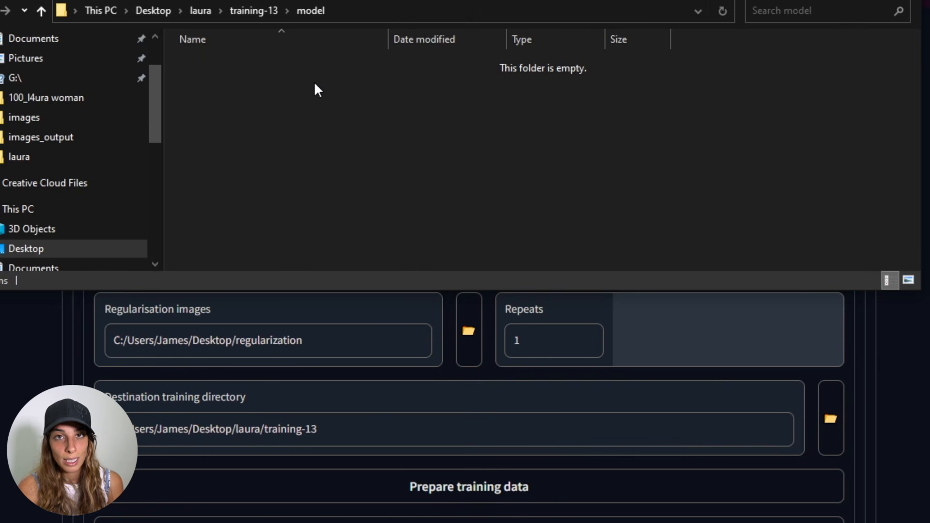
{"action": "left_click", "coordinate": [248, 11]}
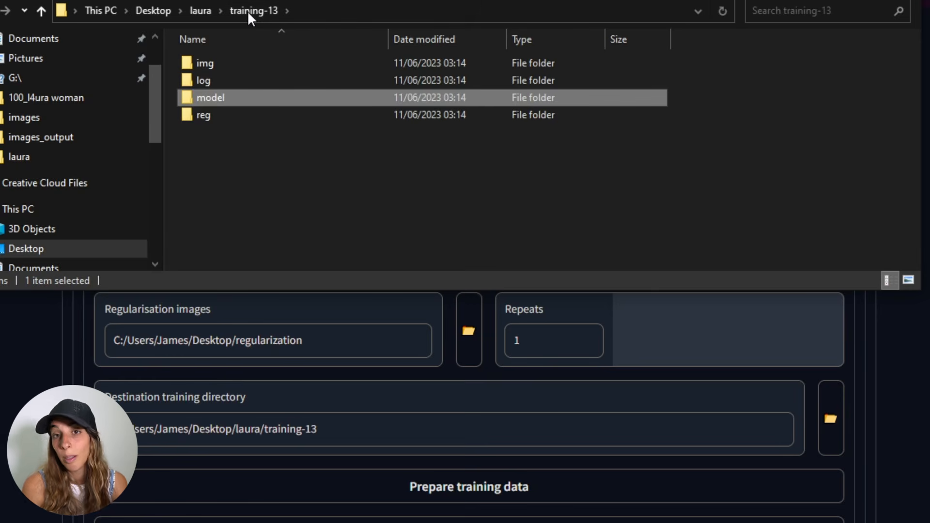
{"action": "double_click", "coordinate": [209, 119]}
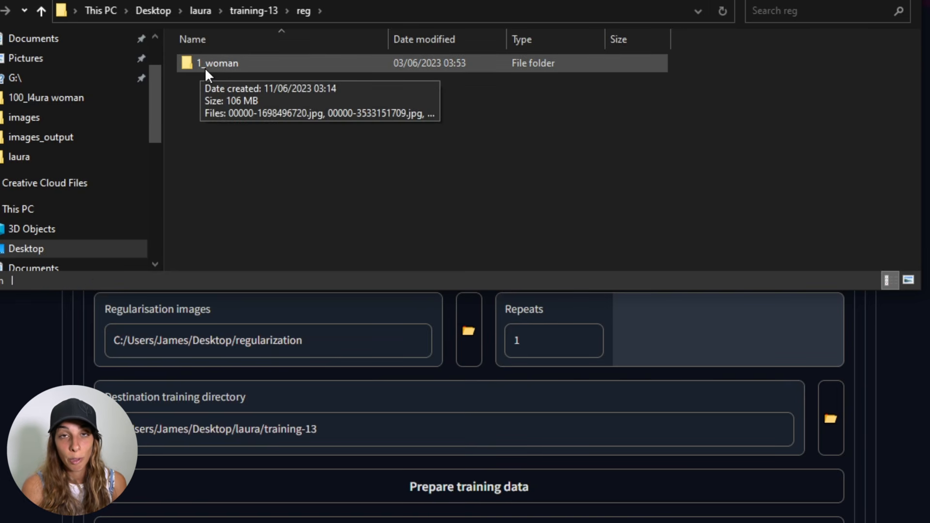
{"action": "double_click", "coordinate": [231, 68]}
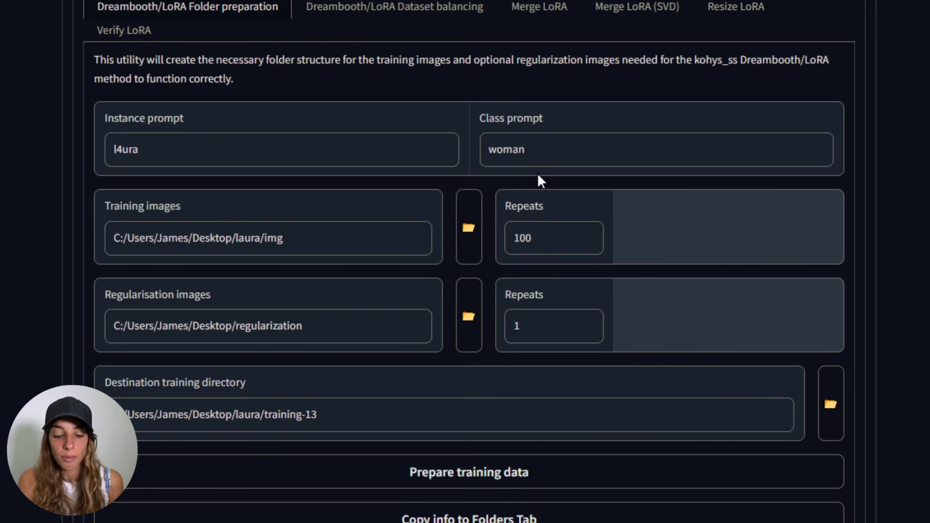
{"action": "scroll", "coordinate": [539, 180], "scroll_direction": "down", "scroll_amount": 1}
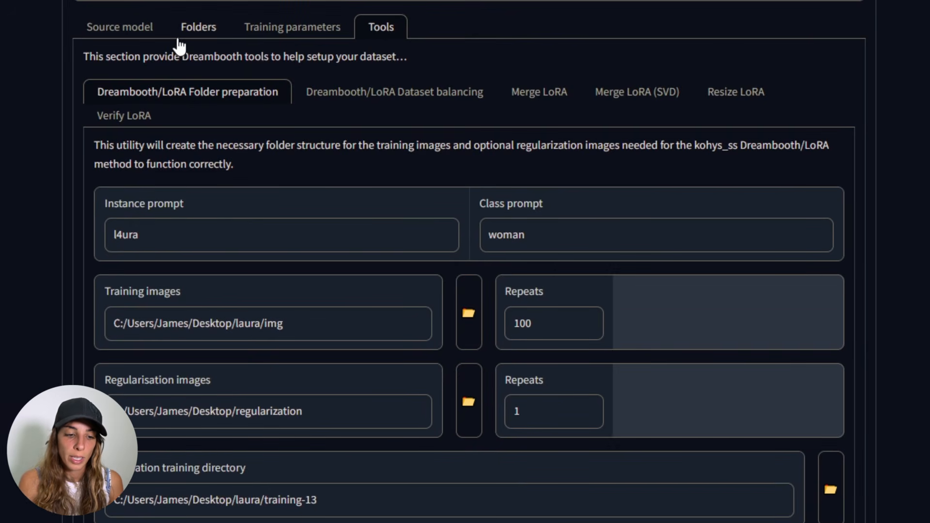
- Switch to the Folders settings and set the model output name to laura_face
{"action": "left_click", "coordinate": [183, 33]}
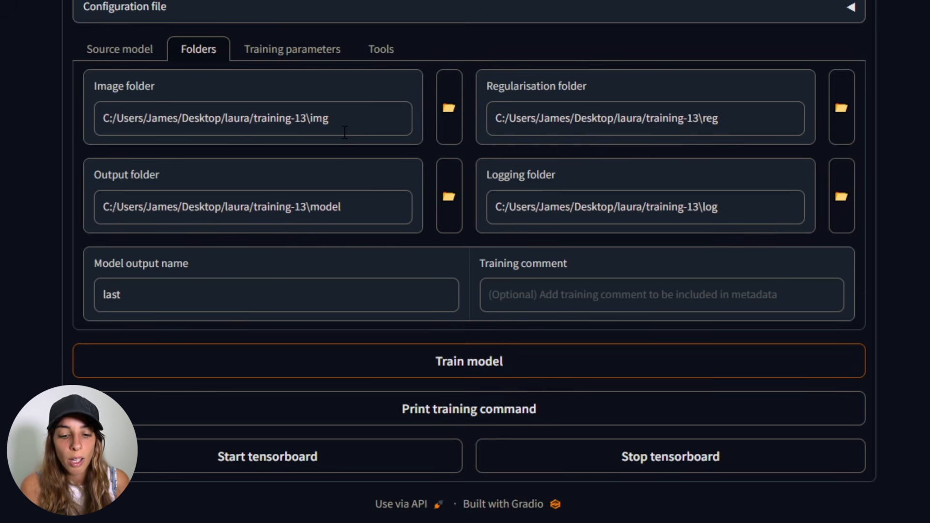
{"action": "left_click", "coordinate": [157, 297]}
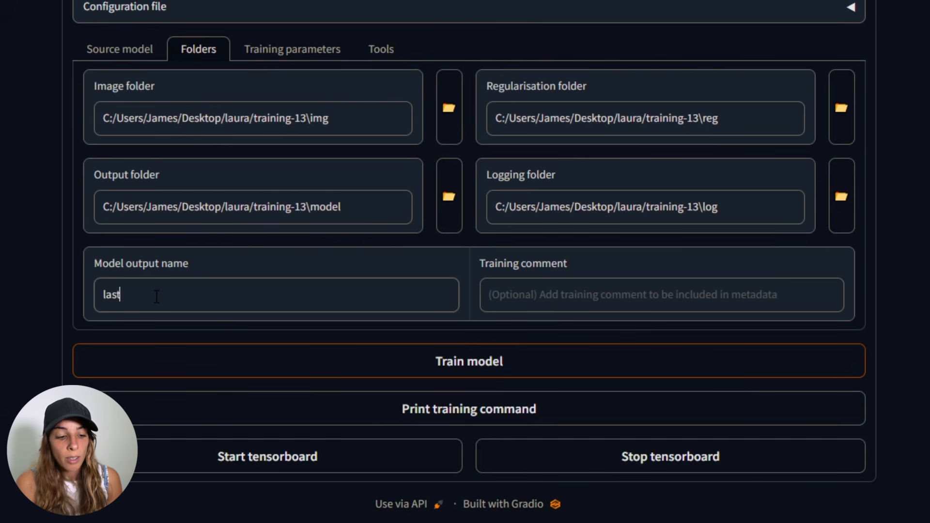
{"action": "left_click_drag", "start_coordinate": [156, 296], "coordinate": [97, 298]}
{"action": "key", "text": "BackSpace"}
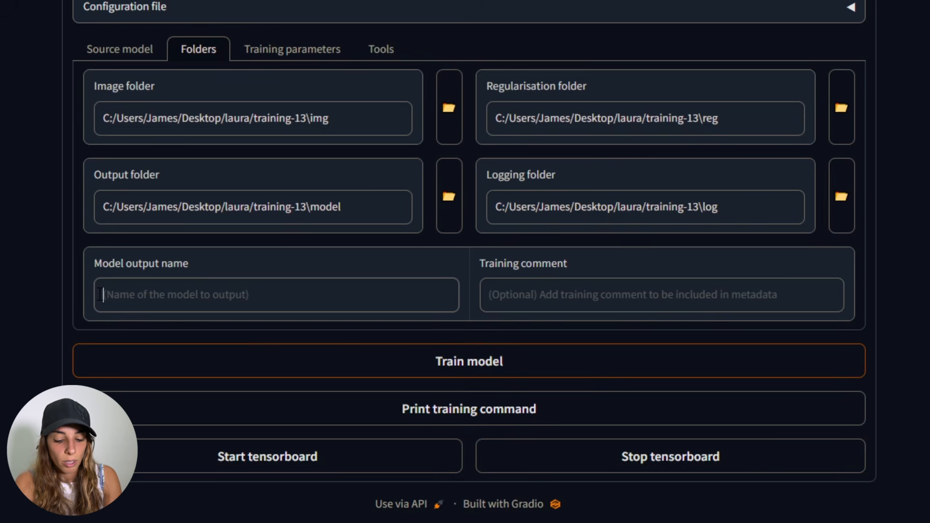
{"action": "type", "text": "la"}
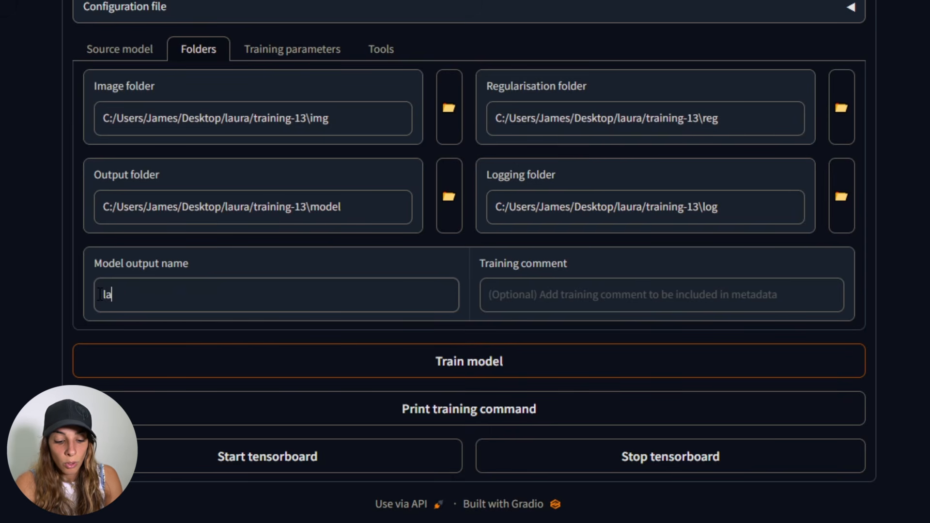
{"action": "type", "text": "ura_face"}
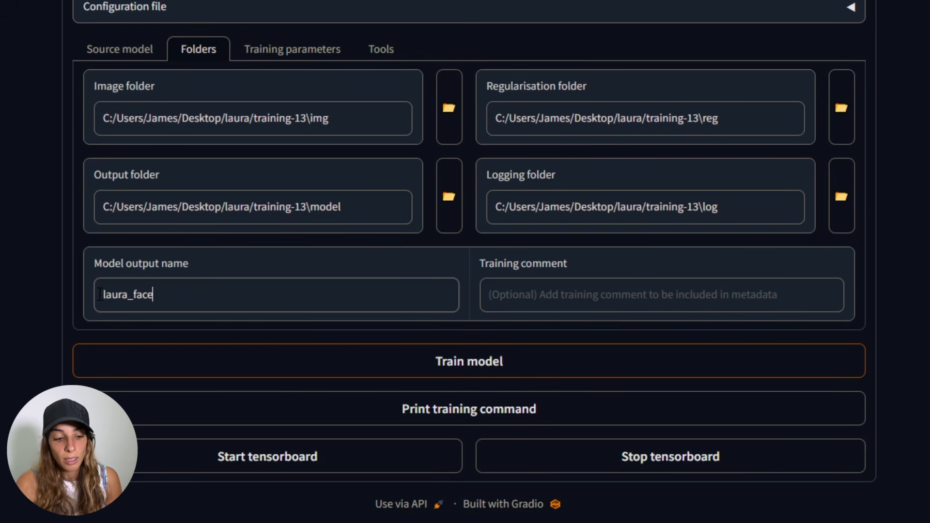
- Open the training parameters settings
{"action": "scroll", "coordinate": [177, 304], "scroll_direction": "up", "scroll_amount": 1}
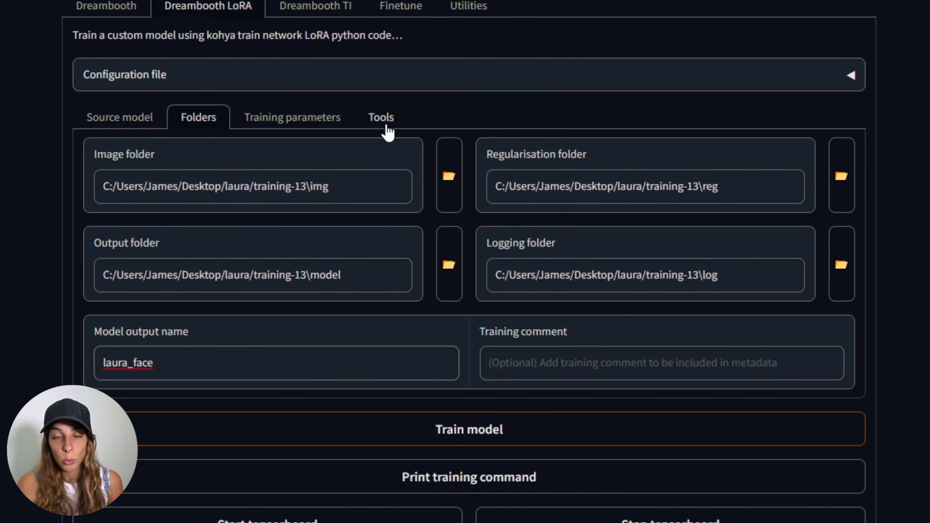
{"action": "left_click", "coordinate": [305, 127]}
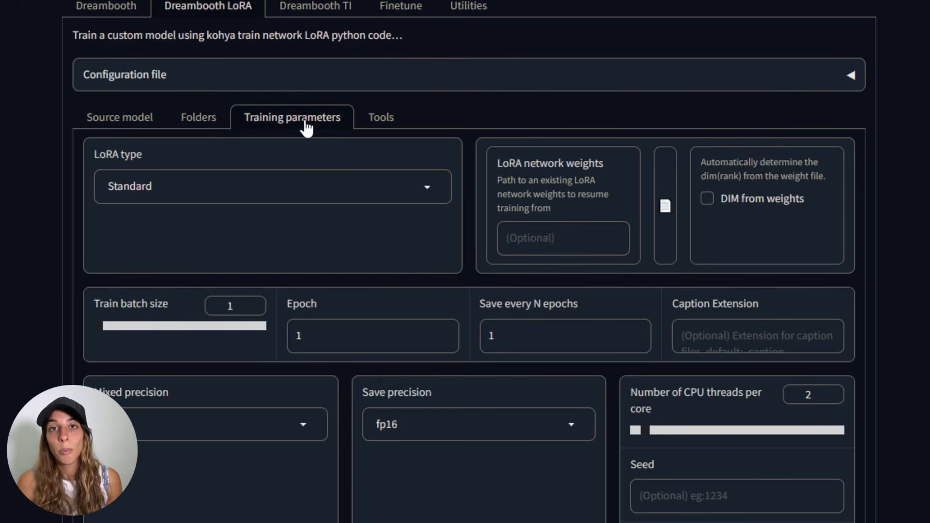
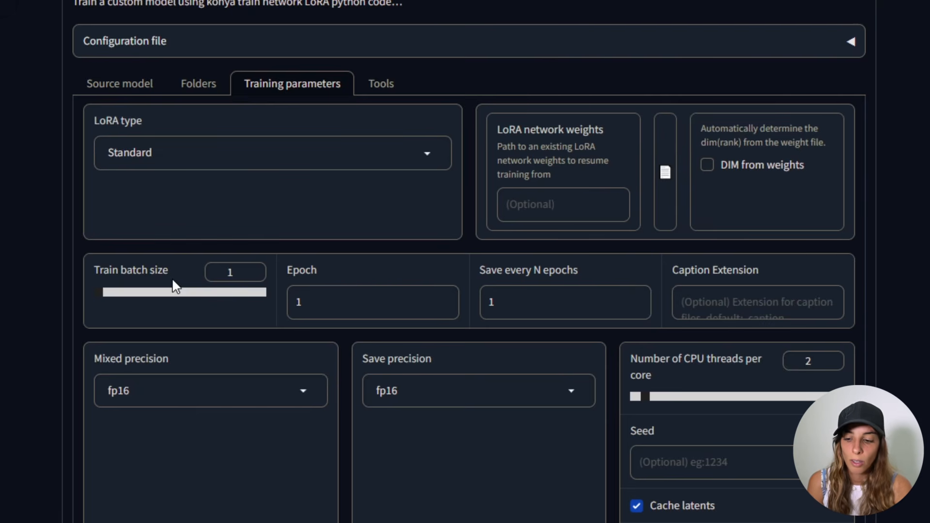
- Set the train batch size to 2 and the number of epochs to 4
{"action": "left_click", "coordinate": [259, 269]}
{"action": "left_click", "coordinate": [364, 309]}
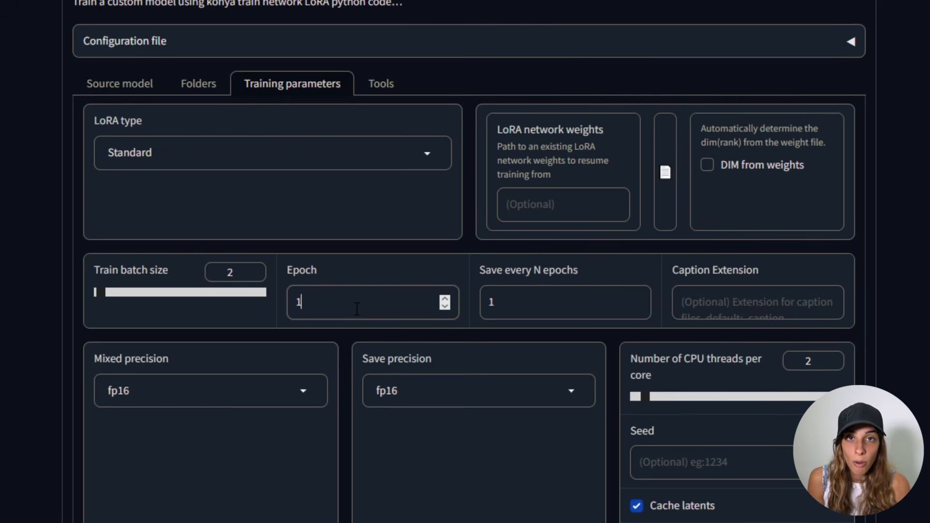
{"action": "key", "text": "BackSpace"}
{"action": "type", "text": "4"}
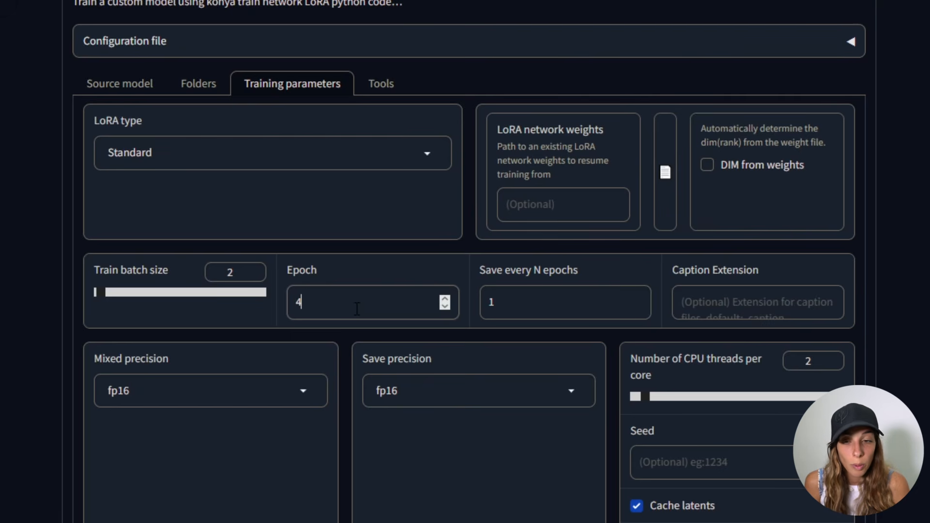
- Set the LR scheduler to constant and the LR warmup to 0%
{"action": "scroll", "coordinate": [357, 309], "scroll_direction": "down", "scroll_amount": 4}
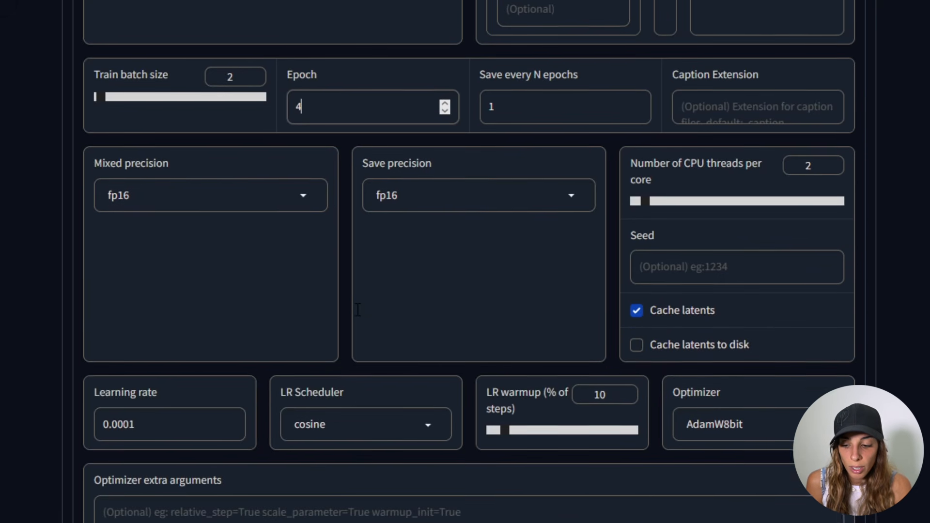
{"action": "scroll", "coordinate": [358, 309], "scroll_direction": "down", "scroll_amount": 1}
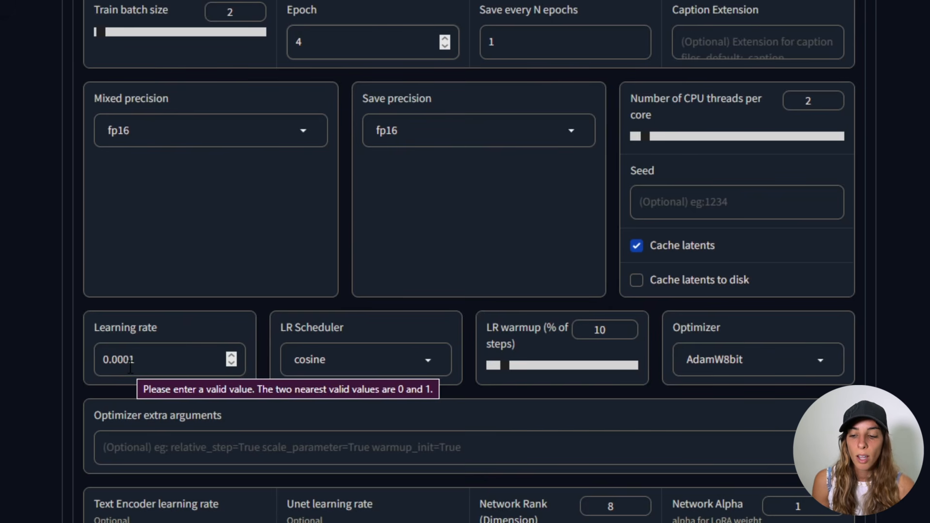
{"action": "scroll", "coordinate": [218, 262], "scroll_direction": "up", "scroll_amount": 3}
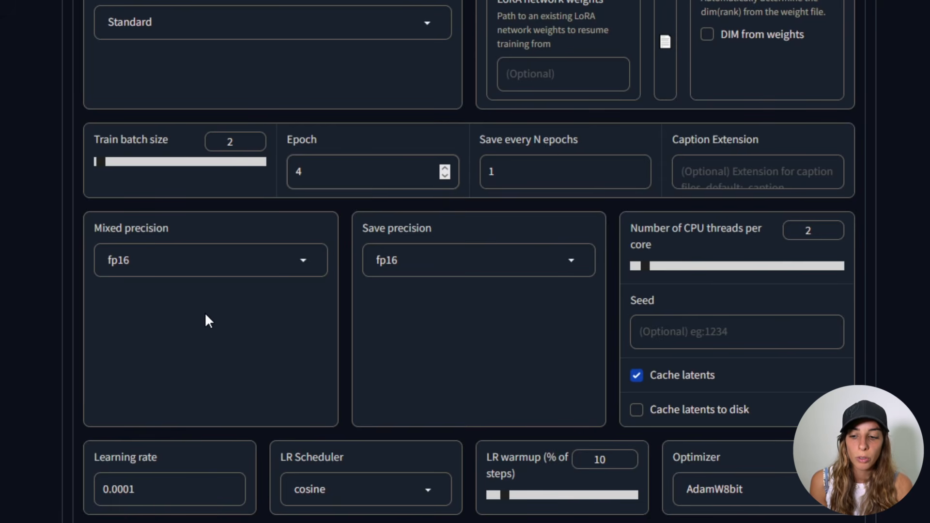
{"action": "scroll", "coordinate": [205, 314], "scroll_direction": "down", "scroll_amount": 3}
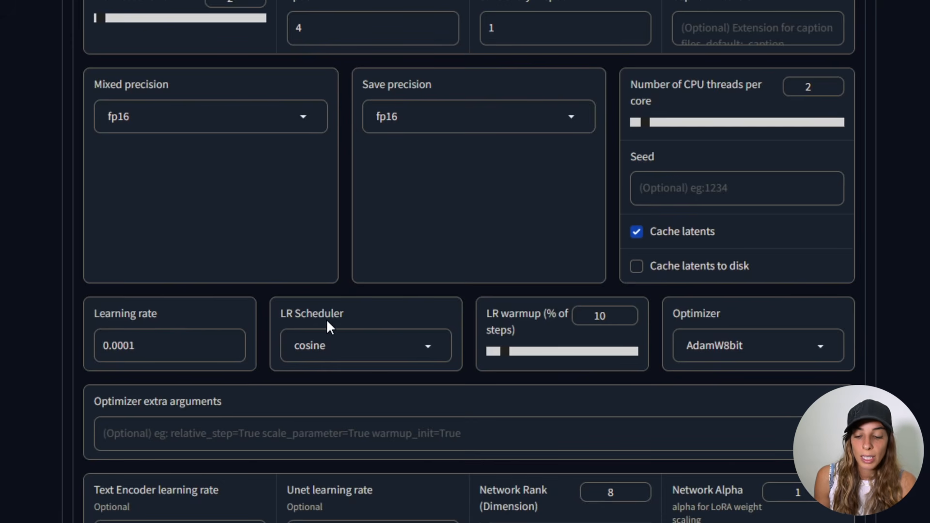
{"action": "left_click", "coordinate": [430, 349]}
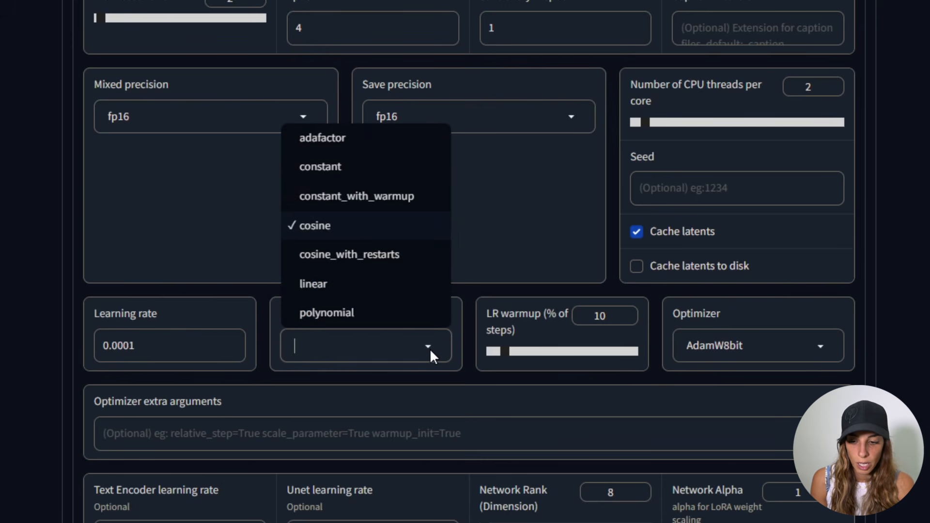
{"action": "left_click", "coordinate": [359, 374]}
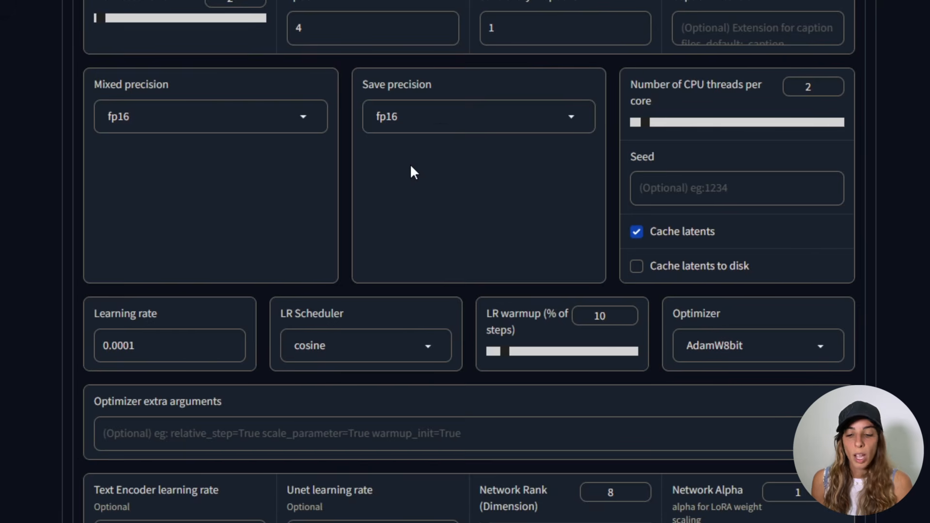
{"action": "left_click", "coordinate": [366, 345]}
{"action": "left_click", "coordinate": [372, 167]}
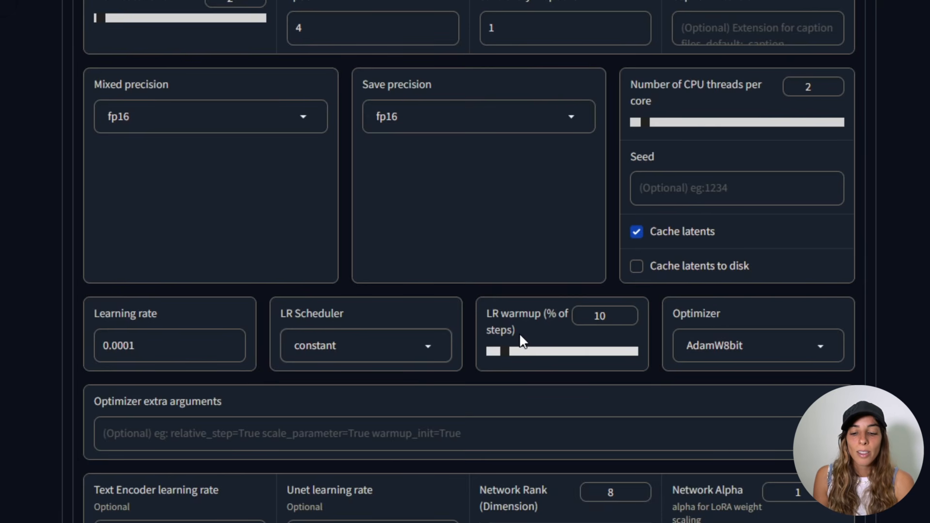
{"action": "left_click_drag", "start_coordinate": [501, 352], "coordinate": [476, 352]}
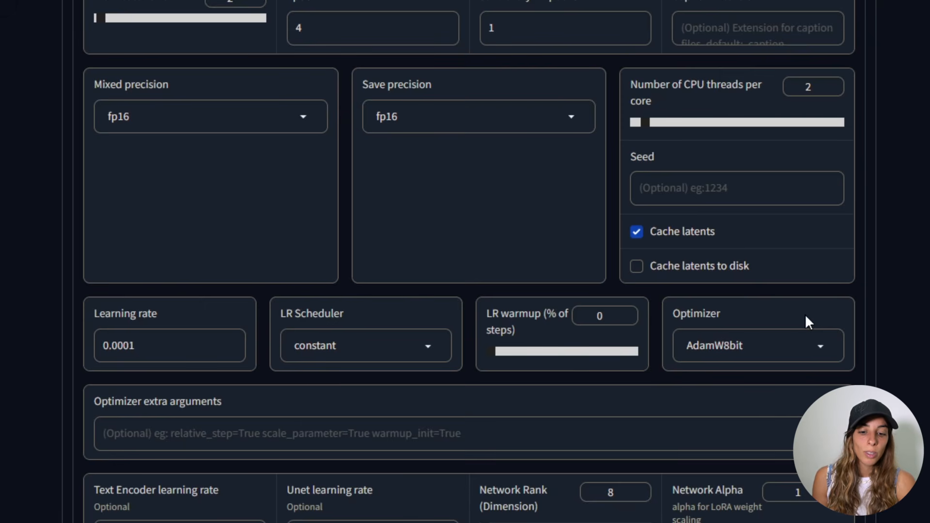
- Change the optimizer to AdamW
{"action": "left_click", "coordinate": [813, 353]}
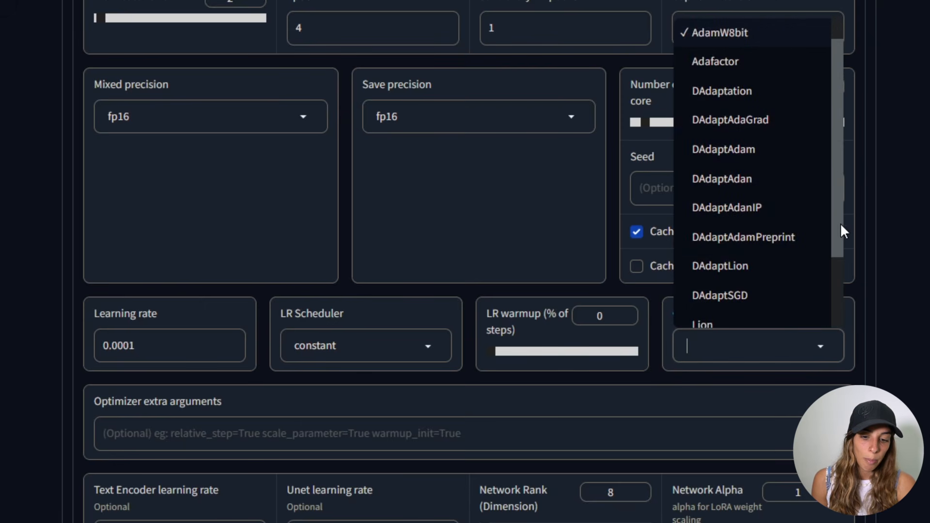
{"action": "left_click", "coordinate": [845, 206]}
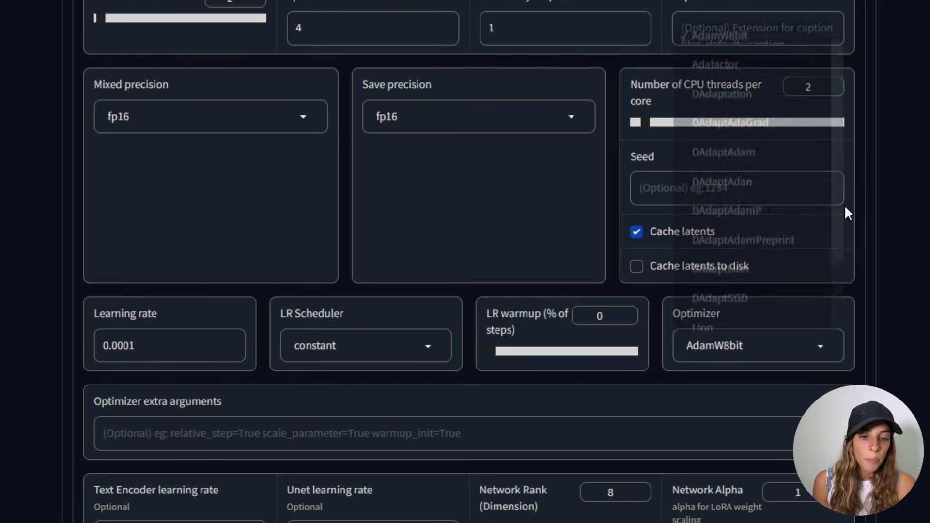
{"action": "left_click_drag", "start_coordinate": [844, 205], "coordinate": [839, 120]}
{"action": "left_click", "coordinate": [804, 310]}
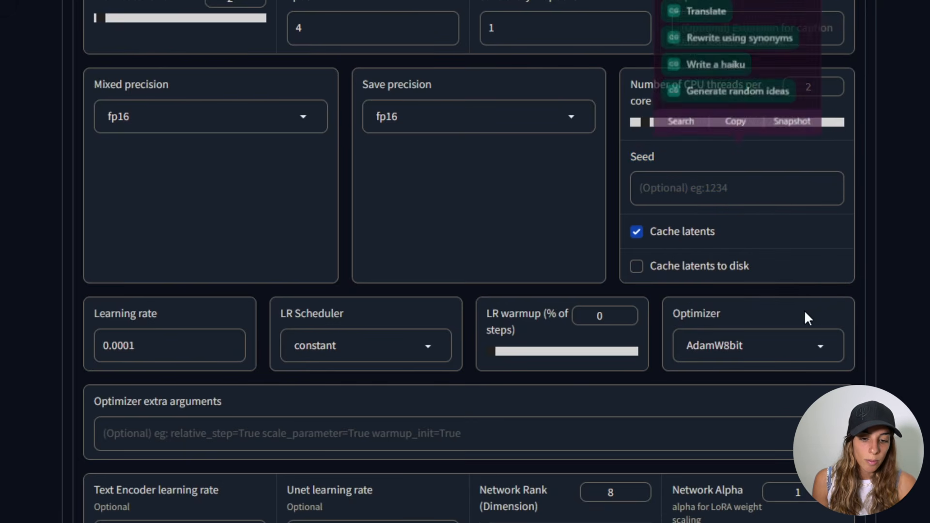
{"action": "left_click", "coordinate": [819, 345]}
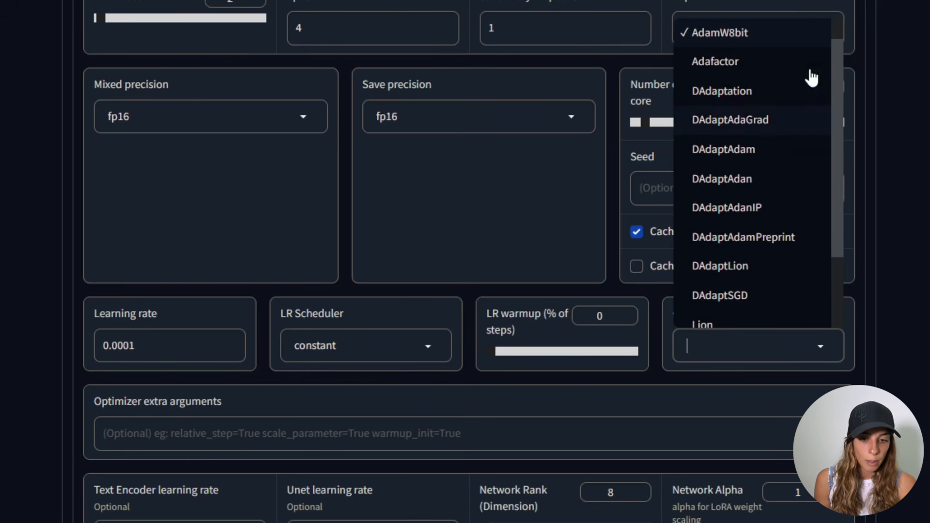
{"action": "left_click_drag", "start_coordinate": [840, 54], "coordinate": [838, 25]}
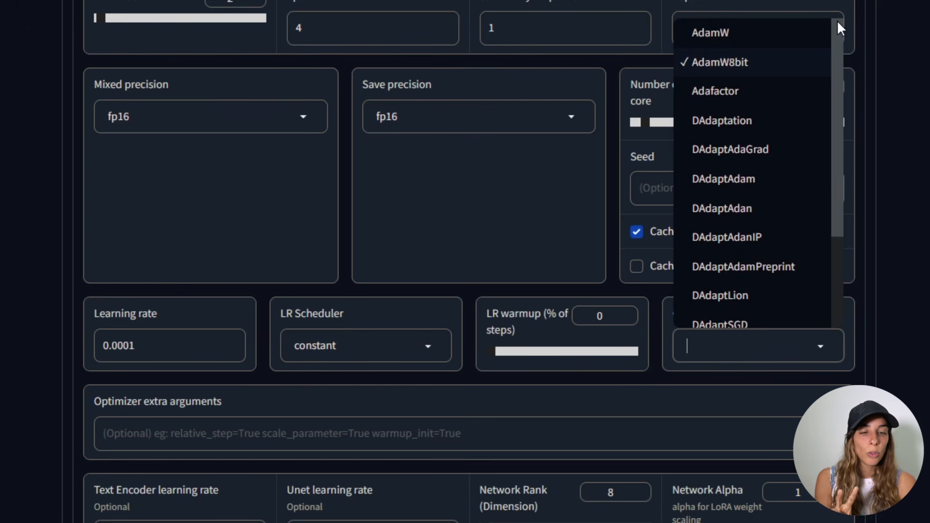
{"action": "left_click", "coordinate": [743, 35]}
{"action": "key", "text": "Tab"}
- Start training the LoRA model
{"action": "scroll", "coordinate": [402, 318], "scroll_direction": "down", "scroll_amount": 4}
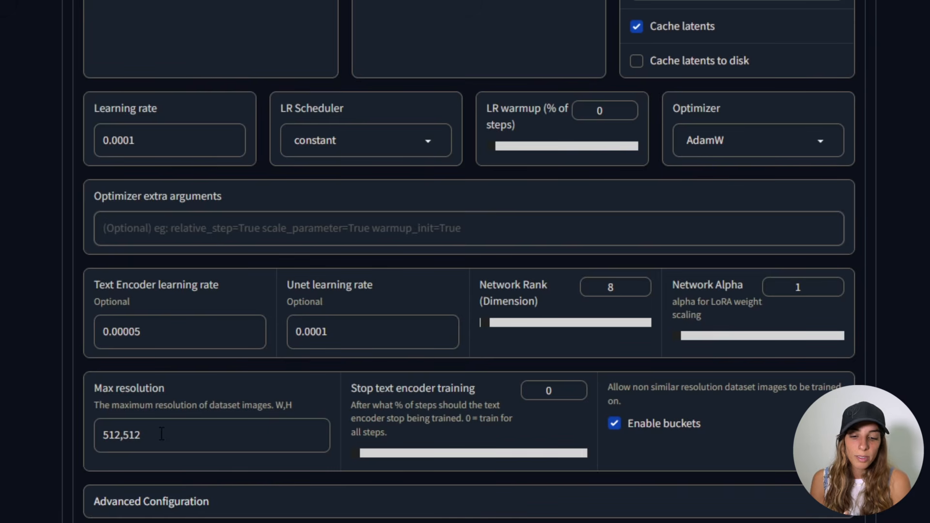
{"action": "scroll", "coordinate": [161, 435], "scroll_direction": "down", "scroll_amount": 3}
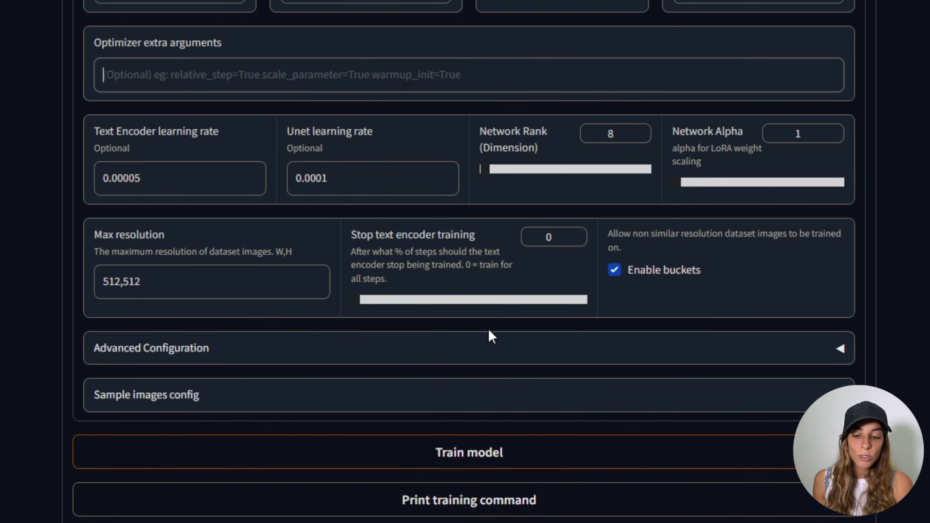
{"action": "left_click", "coordinate": [525, 467]}
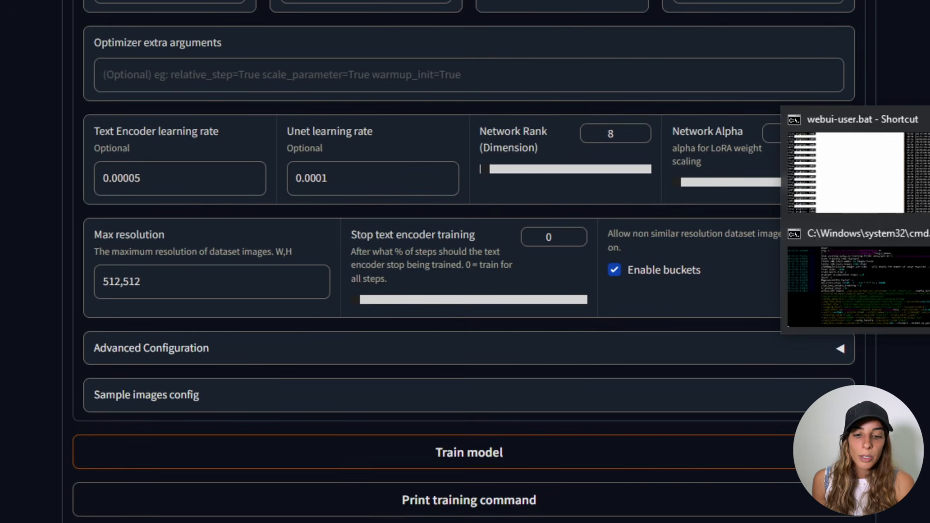
- Check the training progress in the command prompt window
{"action": "left_click", "coordinate": [882, 264]}
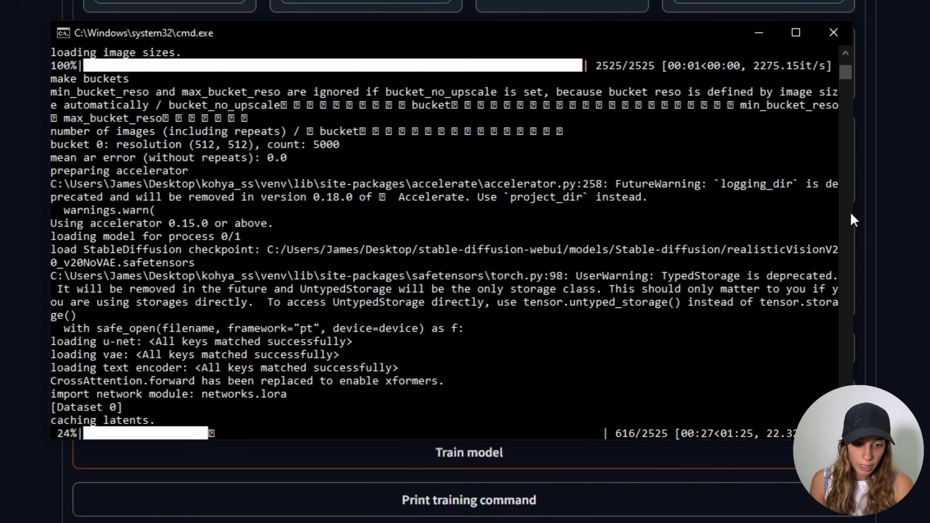
{"action": "left_click", "coordinate": [645, 196]}
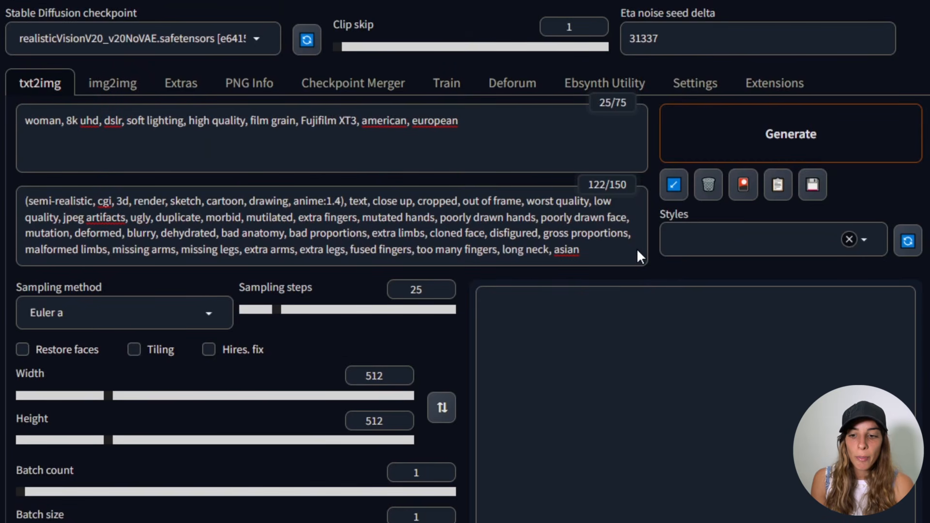
- Clear the txt2img prompts and select the realisticVisionV20_v20NoVAE checkpoint
{"action": "left_click", "coordinate": [323, 121]}
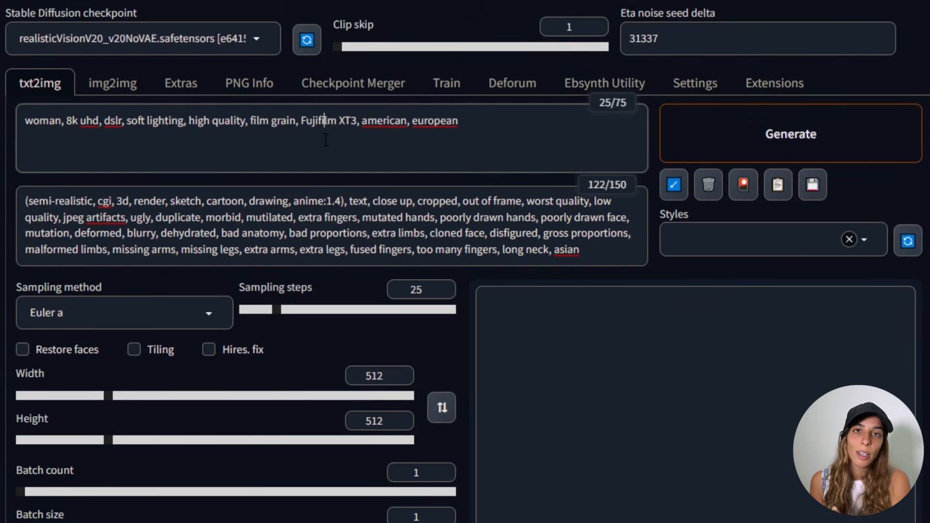
{"action": "left_click", "coordinate": [140, 38]}
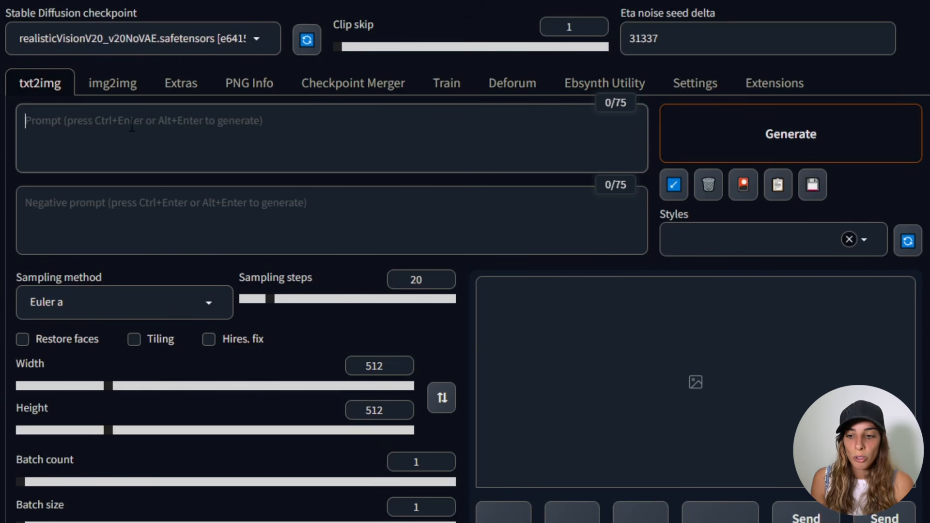
{"action": "left_click", "coordinate": [253, 43]}
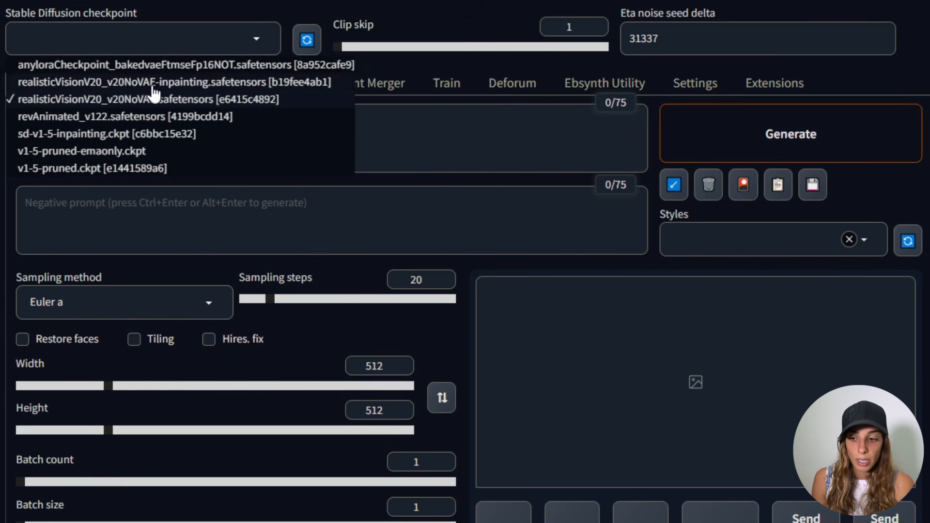
{"action": "left_click", "coordinate": [119, 98]}
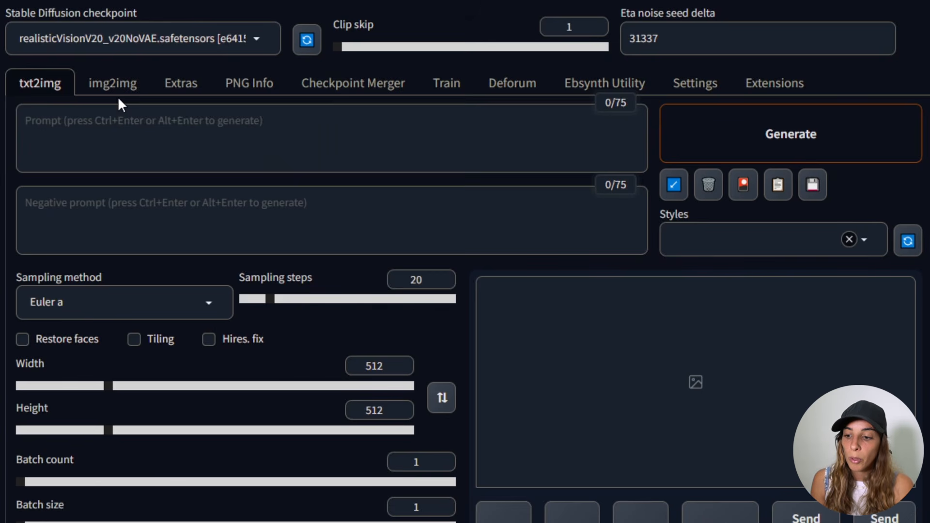
- Switch to CivitAI and copy the generation data of the Realistic Vision V2.0 black-and-white man example
{"action": "left_click", "coordinate": [121, 134]}
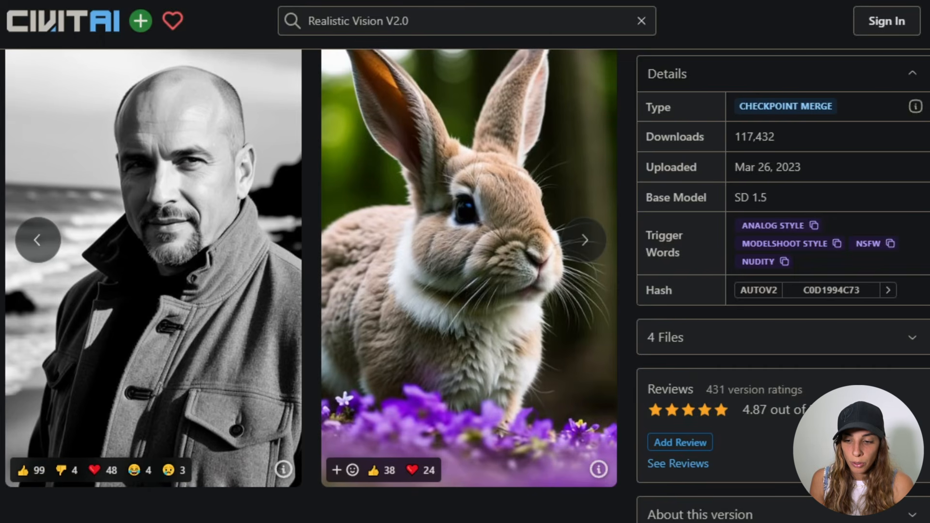
{"action": "left_click", "coordinate": [284, 469]}
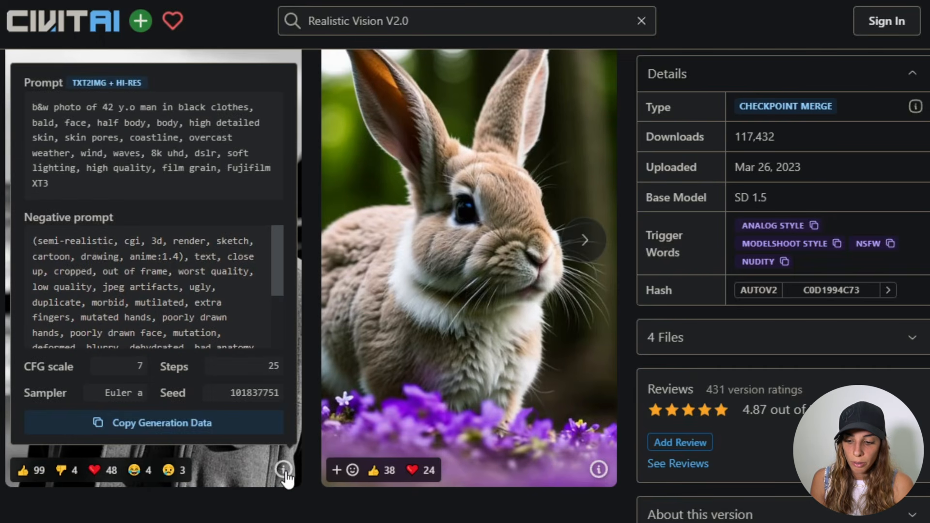
{"action": "left_click", "coordinate": [218, 433]}
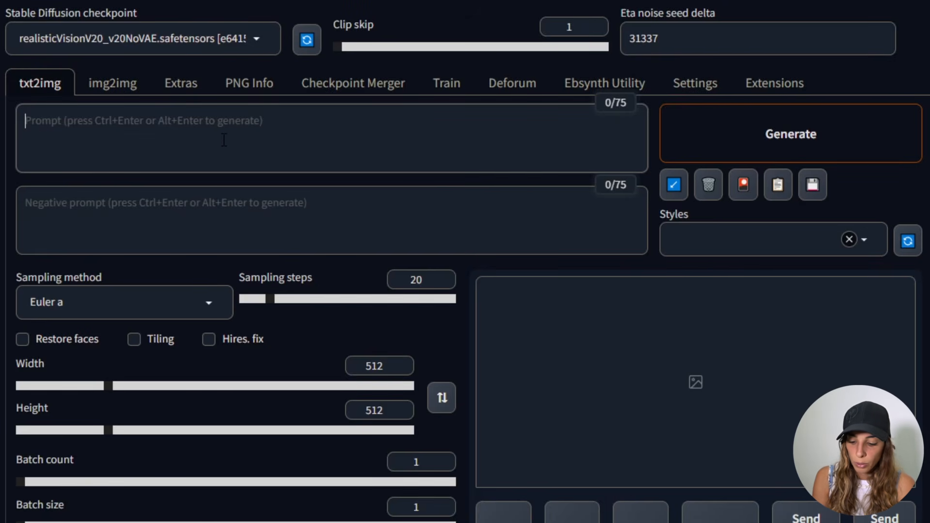
- Paste the copied generation data into the prompt and apply it to the txt2img parameters
{"action": "type", "text": "b&w photo of 42 y.o man in black clothes, bald, face, half body, body, high detailed skin, skin pores, coastline, overcast weather, wind, waves, 8k uhd, dslr, soft lighting, high quality, film grain, Fujifilm XT3 Negative prompt: (semi-realistic, cgi, 3d, render, sketch, cartoon, drawing, anime:1.4), text, close up, cropped, out of frame, worst quality, low quality, jpeg artifacts, ugly, duplicate, morbid, mutilated, extra fingers, mutated hands, poorly drawn hands, poorly drawn face, mutation, deformed, blurry, dehydrated, bad anatomy, bad proportions, extra limbs, cloned face, disfigured, gross proportions, malformed limbs, missing arms, missing legs, extra arms, extra legs, fused fingers, too many fingers, long neck ENSD: 31337, Size: 384x640, Seed: 101837751, Steps: 25, Sampler: Euler a, CFG scale: 7, Model hash: 81086e2b3f, Hires upscale: 1.5, Hires upscaler: Latent, Denoising strength: 0.5"}
{"action": "left_click", "coordinate": [674, 184]}
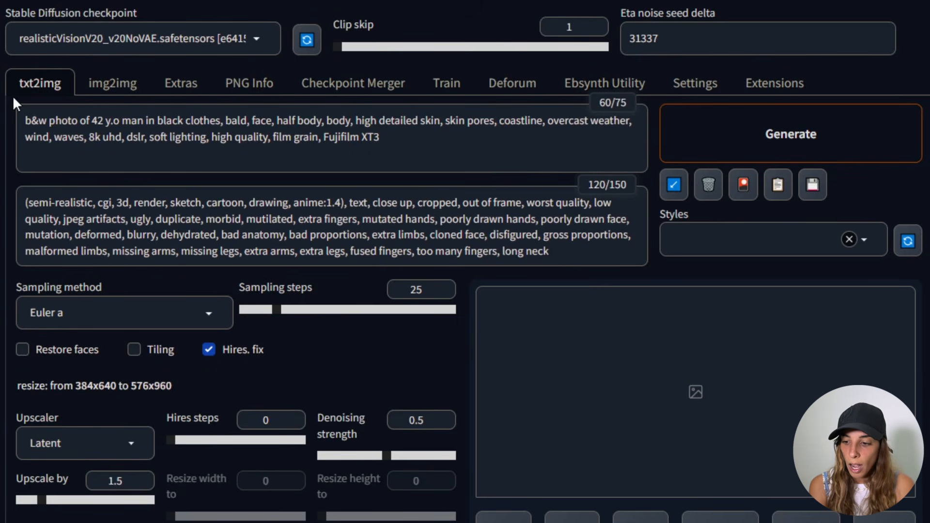
- Replace the prompt's subject description before '8k uhd' with 'A photo of l4ura woman'
{"action": "left_click_drag", "start_coordinate": [25, 120], "coordinate": [479, 121]}
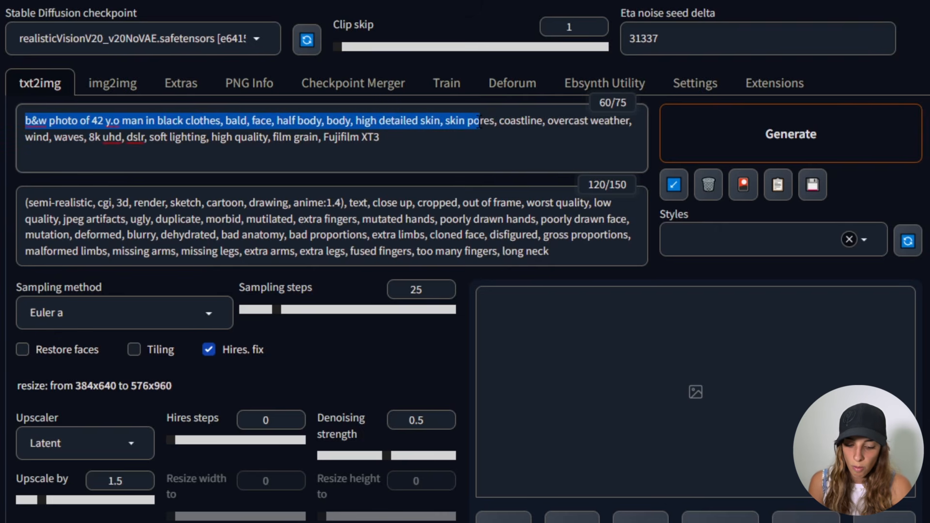
{"action": "key", "text": "BackSpace"}
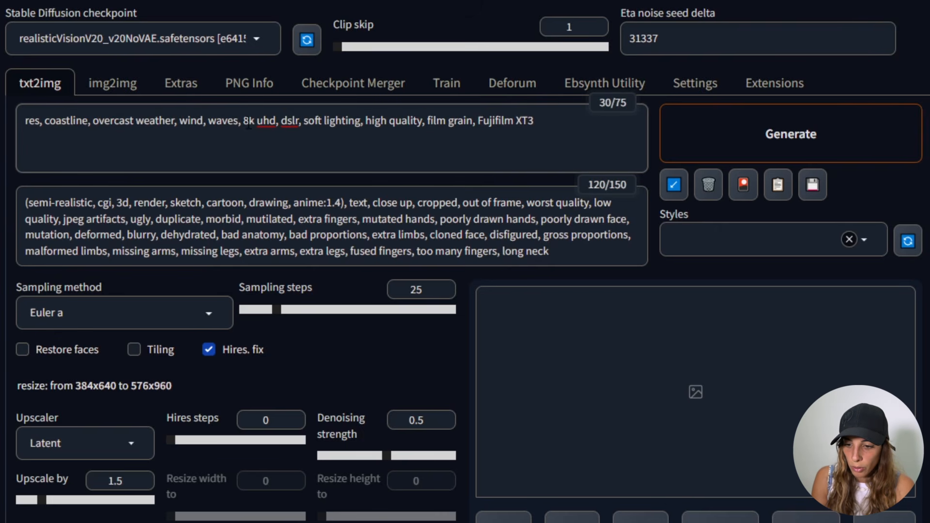
{"action": "left_click", "coordinate": [246, 121], "text": "shift"}
{"action": "key", "text": "BackSpace"}
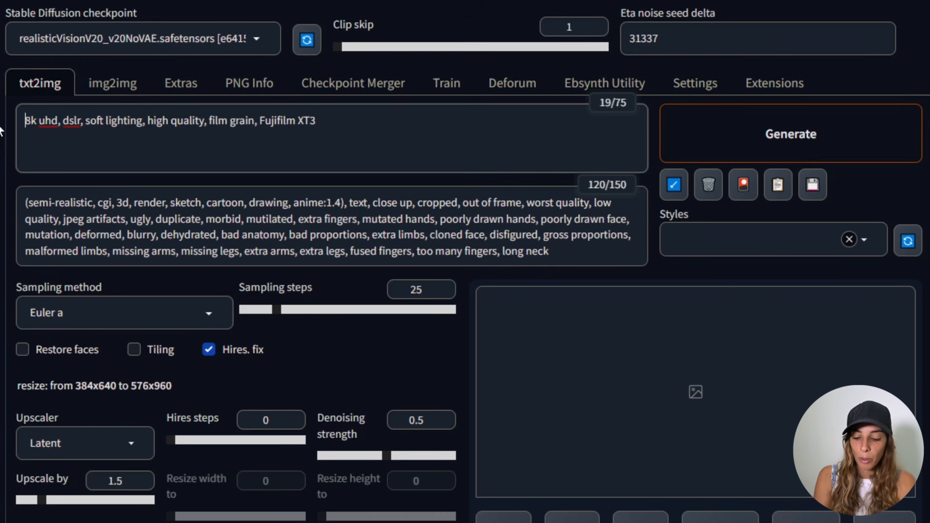
{"action": "type", "text": "A photo"}
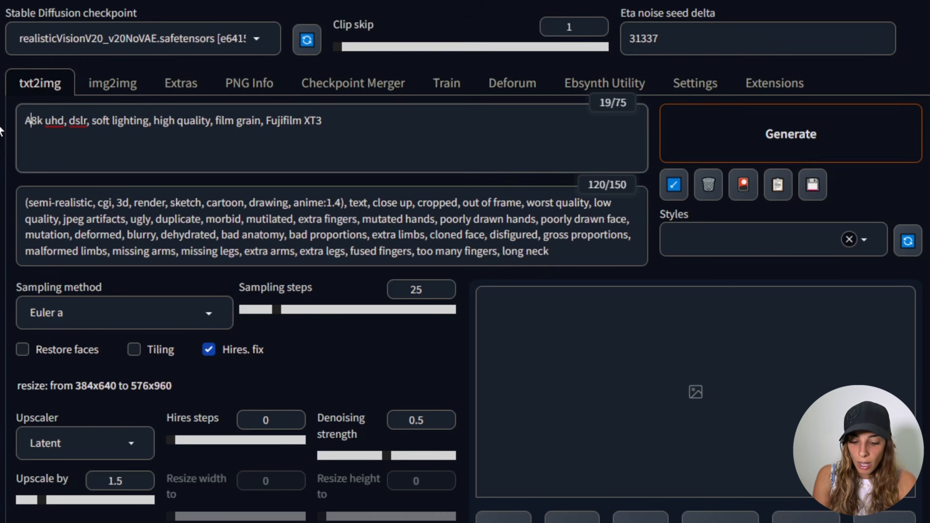
{"action": "type", "text": " of l4"}
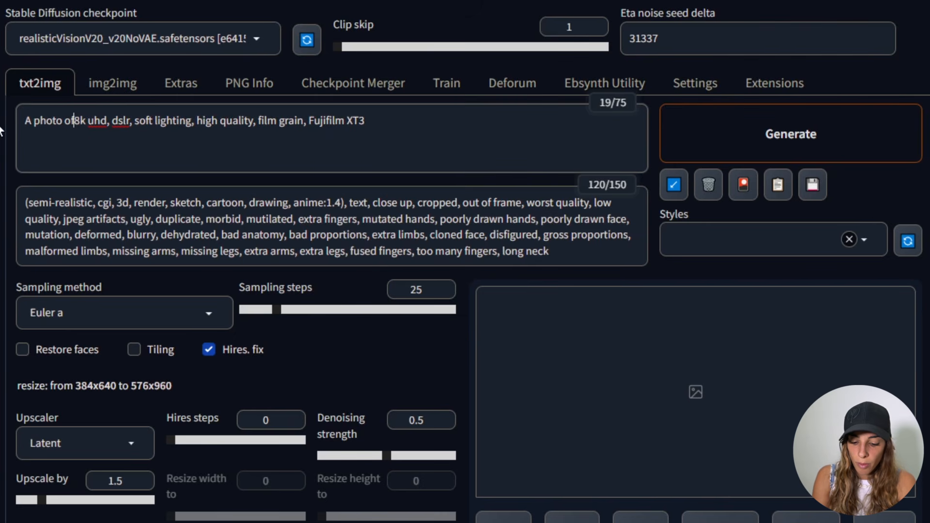
{"action": "type", "text": "ura "}
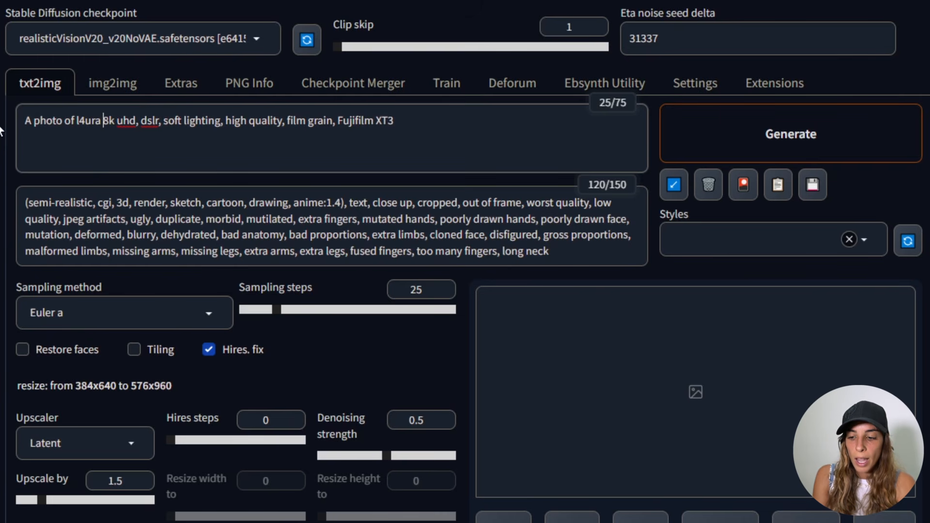
{"action": "type", "text": "woman, 8k uhd"}
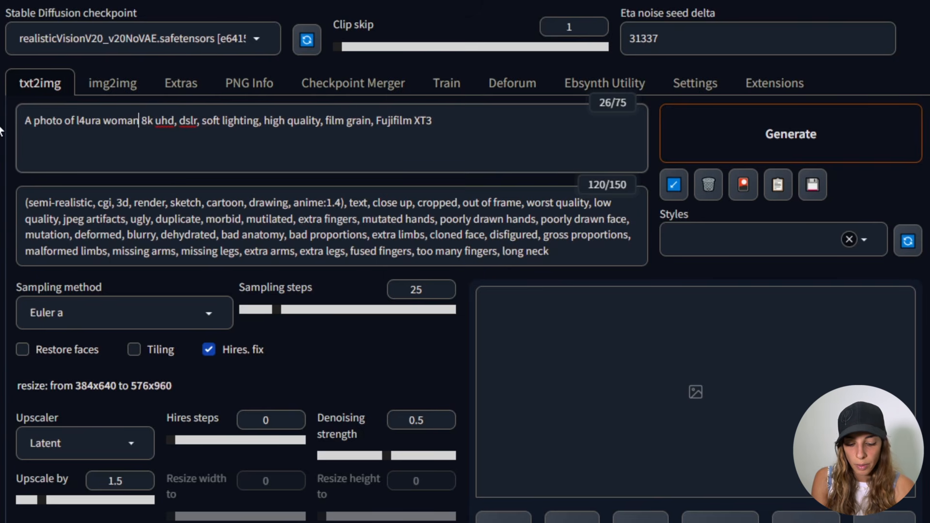
{"action": "type", "text": ","}
- Insert a comma after 'A photo of l4ura woman' in the prompt
{"action": "left_click", "coordinate": [445, 128]}
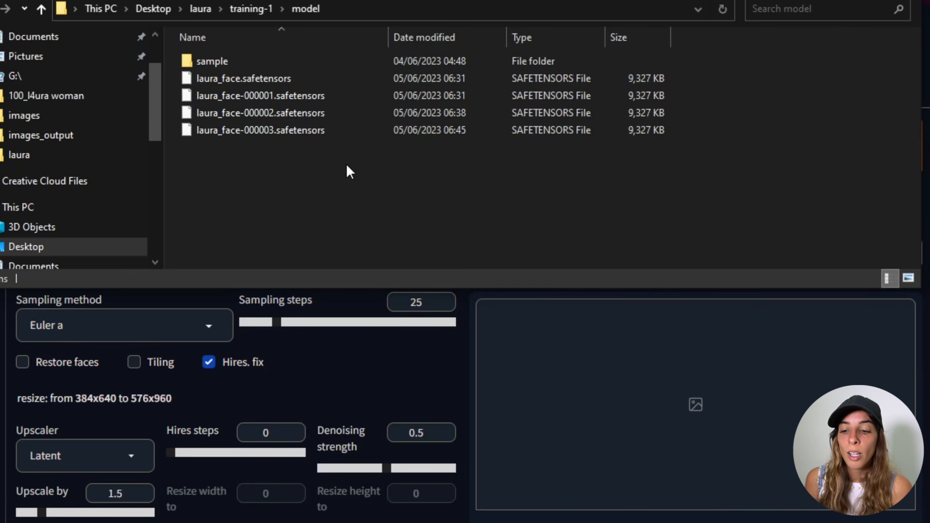
- Browse from the training-1 model folder to the stable-diffusion-webui models Lora folder holding the laura_face LoRA files
{"action": "left_click", "coordinate": [244, 10]}
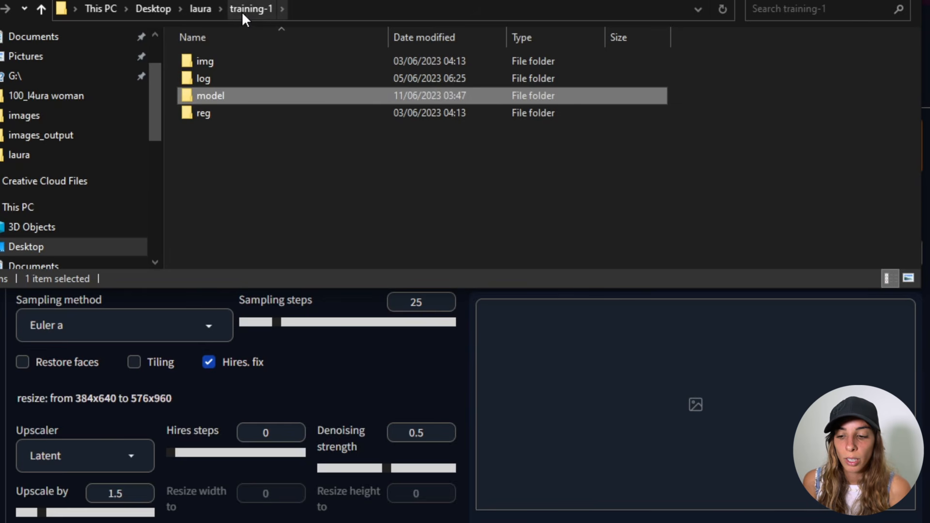
{"action": "double_click", "coordinate": [229, 96]}
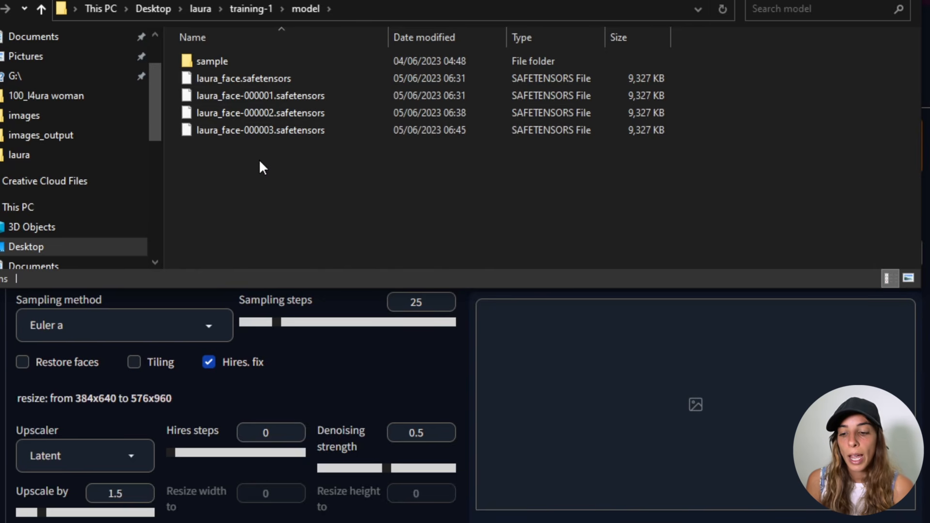
{"action": "left_click", "coordinate": [210, 79]}
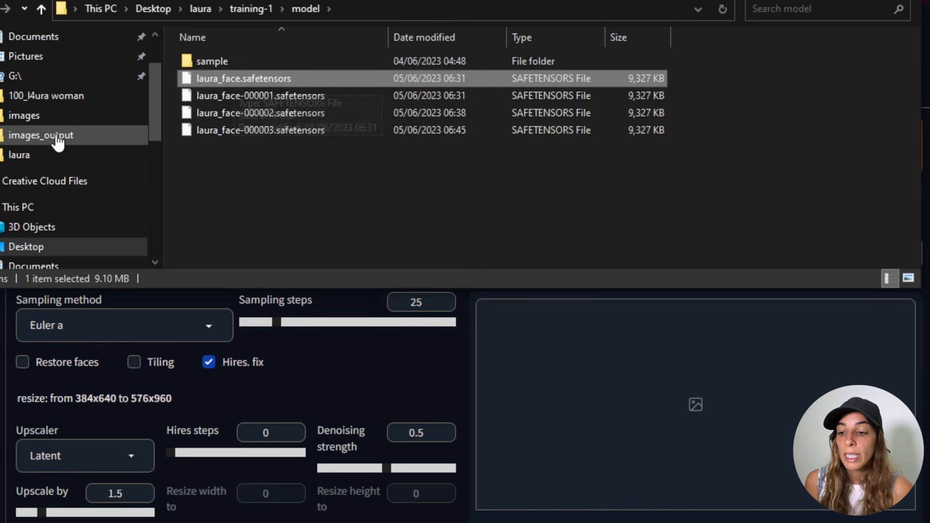
{"action": "left_click", "coordinate": [38, 247]}
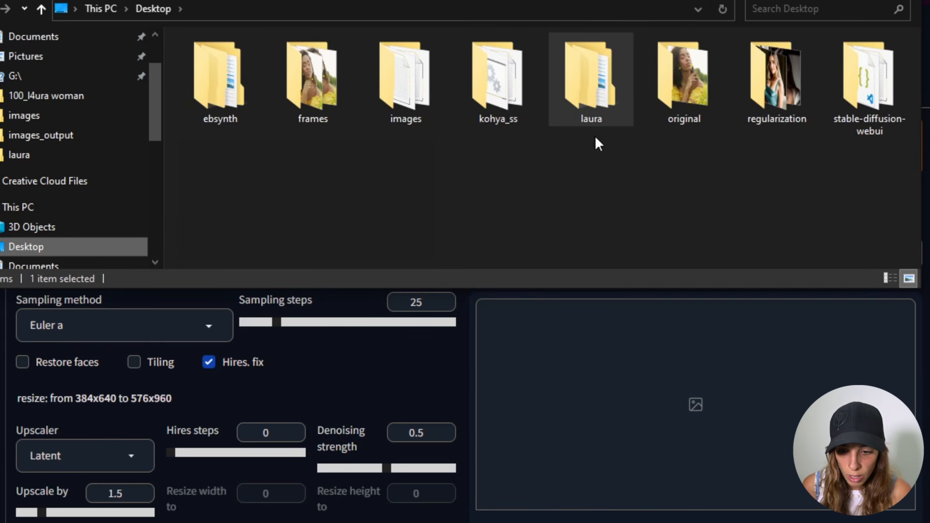
{"action": "double_click", "coordinate": [883, 103]}
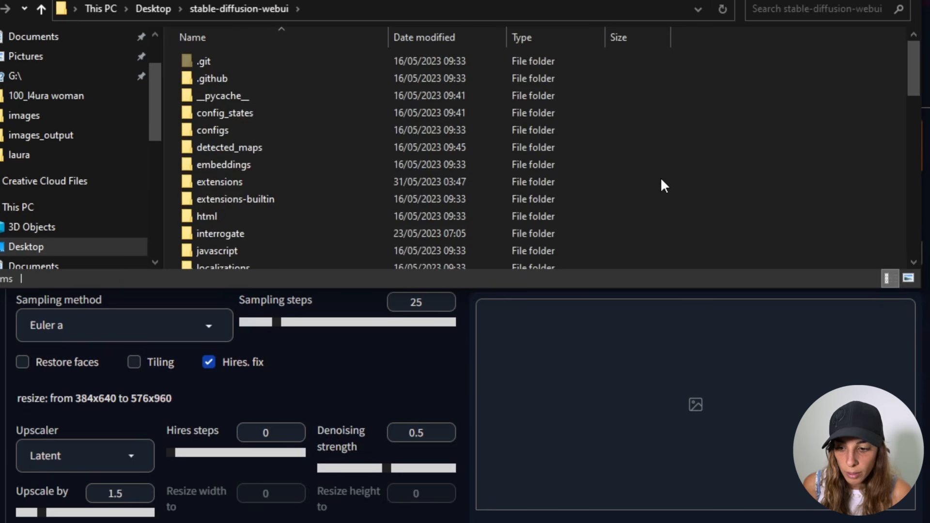
{"action": "scroll", "coordinate": [660, 184], "scroll_direction": "down", "scroll_amount": 2}
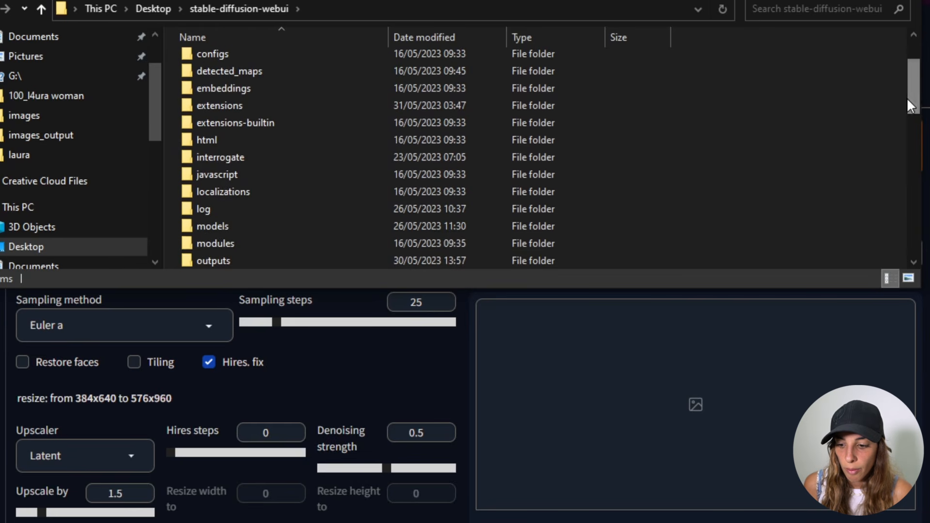
{"action": "double_click", "coordinate": [239, 226]}
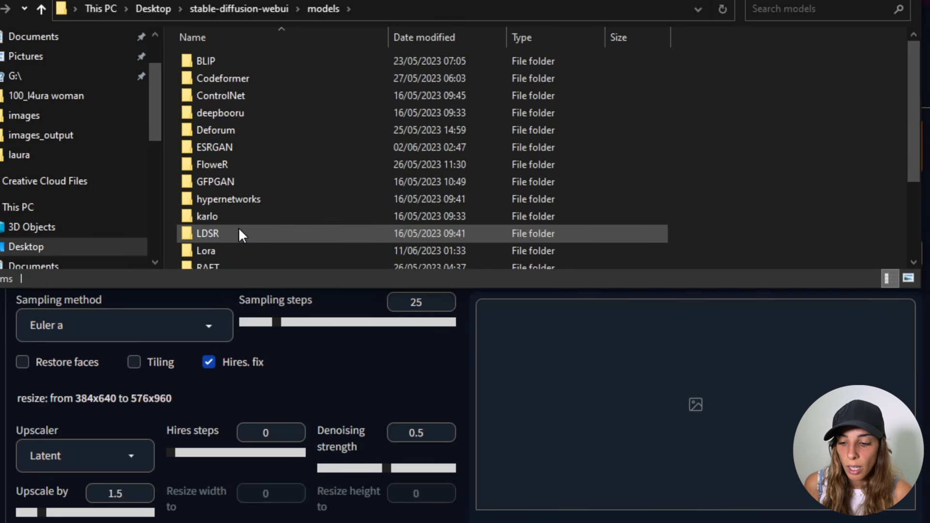
{"action": "double_click", "coordinate": [211, 252]}
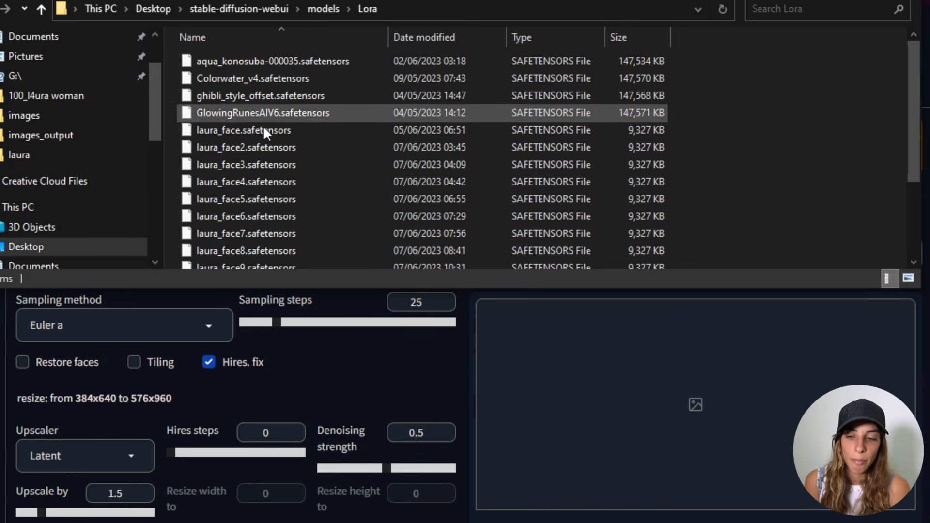
{"action": "left_click", "coordinate": [417, 361]}
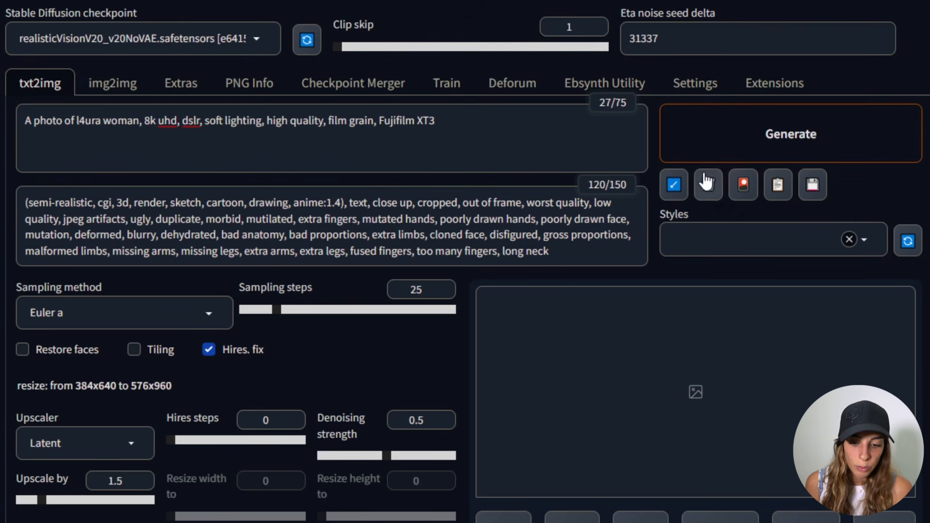
- Add the laura_face8 LoRA to the prompt from the Lora extra networks panel
{"action": "left_click", "coordinate": [743, 185]}
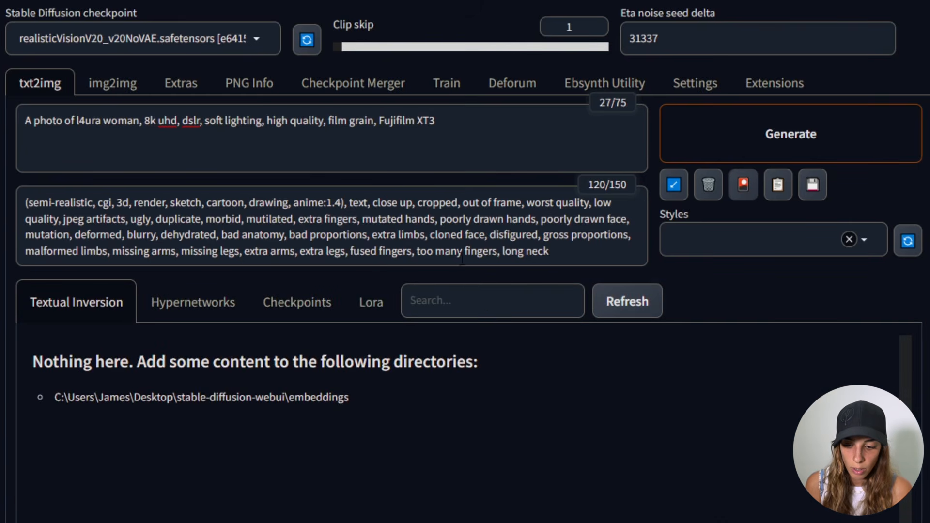
{"action": "left_click", "coordinate": [368, 302]}
{"action": "scroll", "coordinate": [384, 446], "scroll_direction": "down", "scroll_amount": 6}
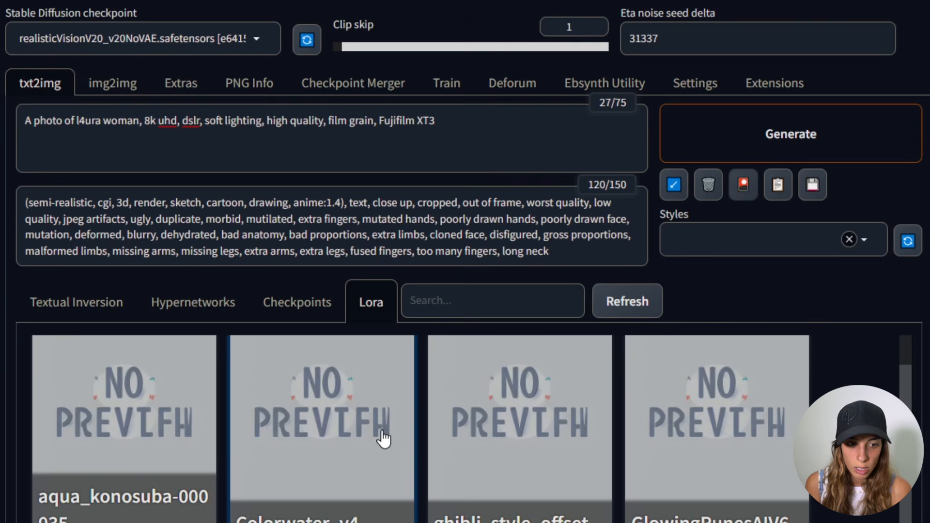
{"action": "scroll", "coordinate": [731, 482], "scroll_direction": "down", "scroll_amount": 3}
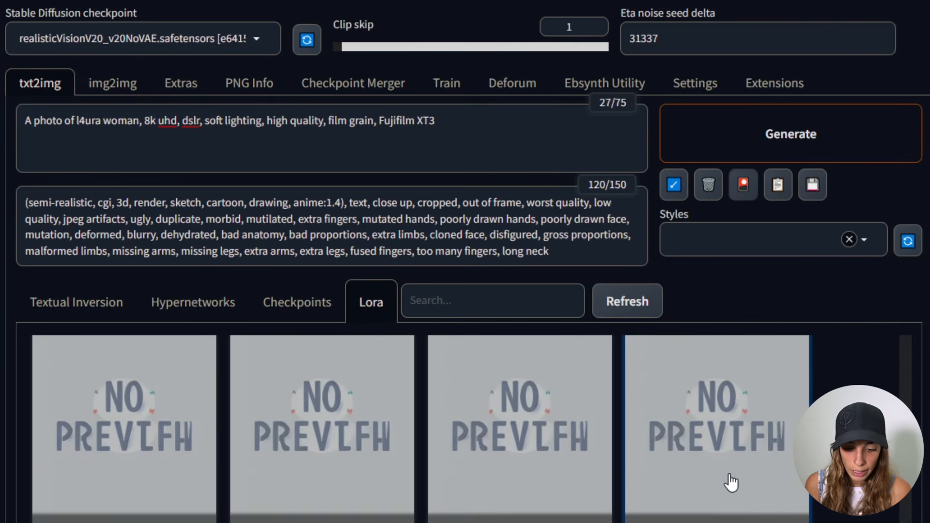
{"action": "scroll", "coordinate": [555, 477], "scroll_direction": "down", "scroll_amount": 5}
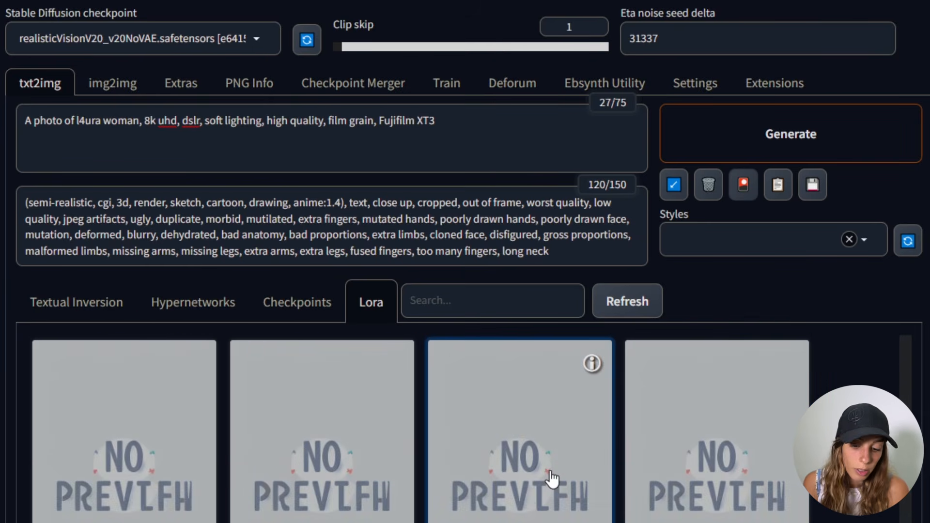
{"action": "left_click", "coordinate": [332, 432]}
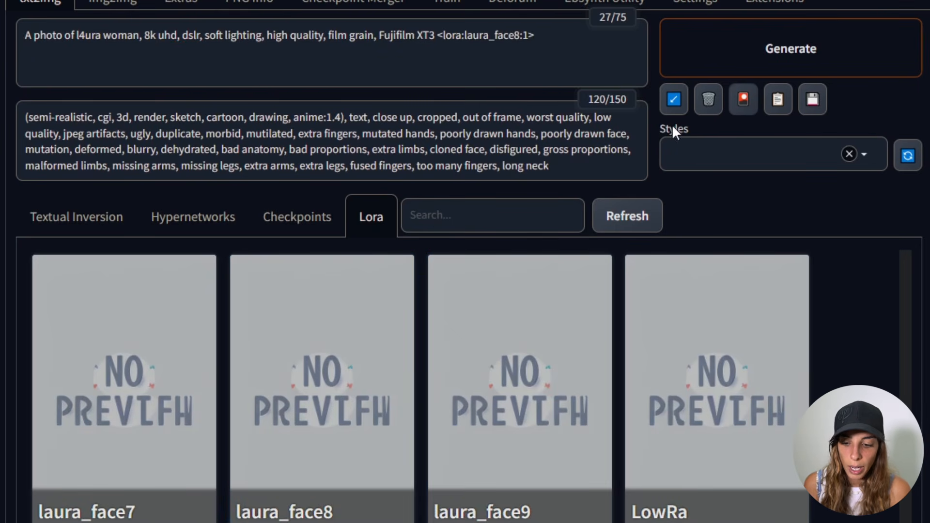
{"action": "left_click", "coordinate": [744, 100]}
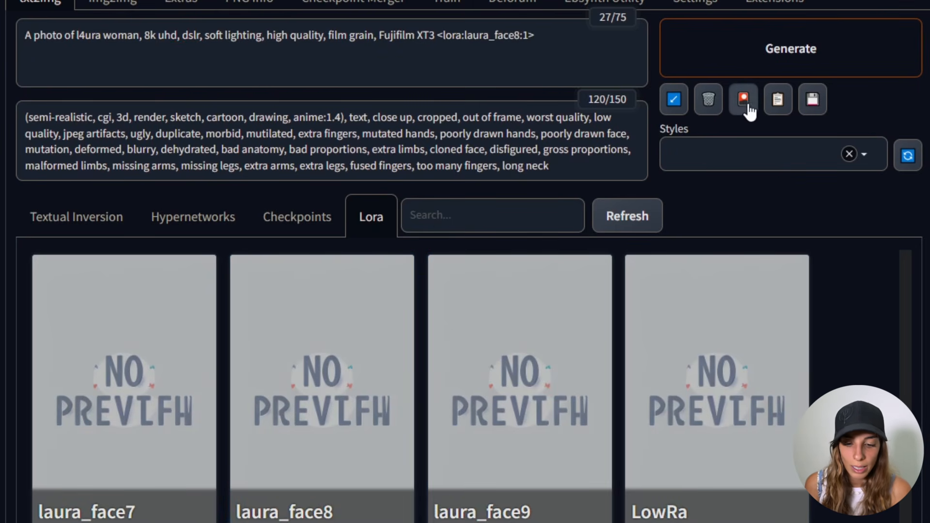
- Generate an image with the l4ura woman prompt and laura_face8 LoRA
{"action": "scroll", "coordinate": [533, 116], "scroll_direction": "up", "scroll_amount": 2}
{"action": "left_click_drag", "start_coordinate": [535, 117], "coordinate": [439, 119]}
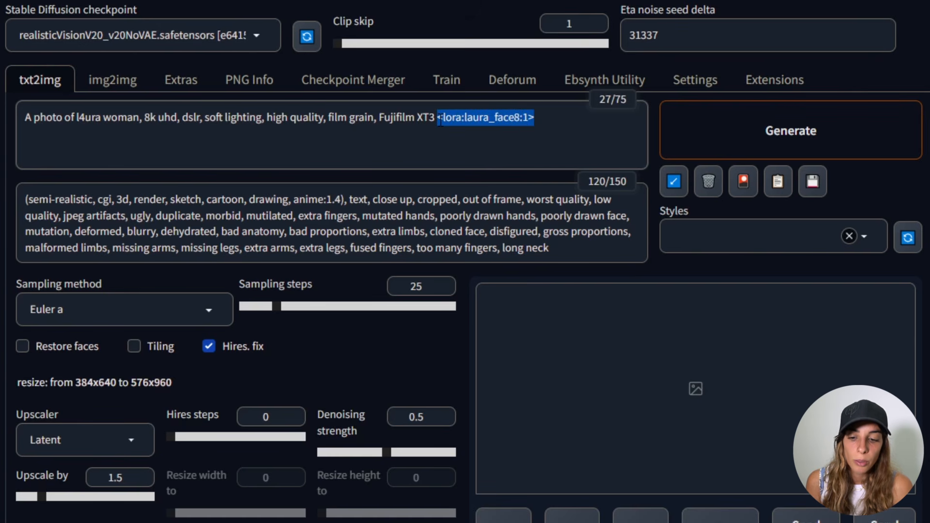
{"action": "left_click", "coordinate": [575, 169]}
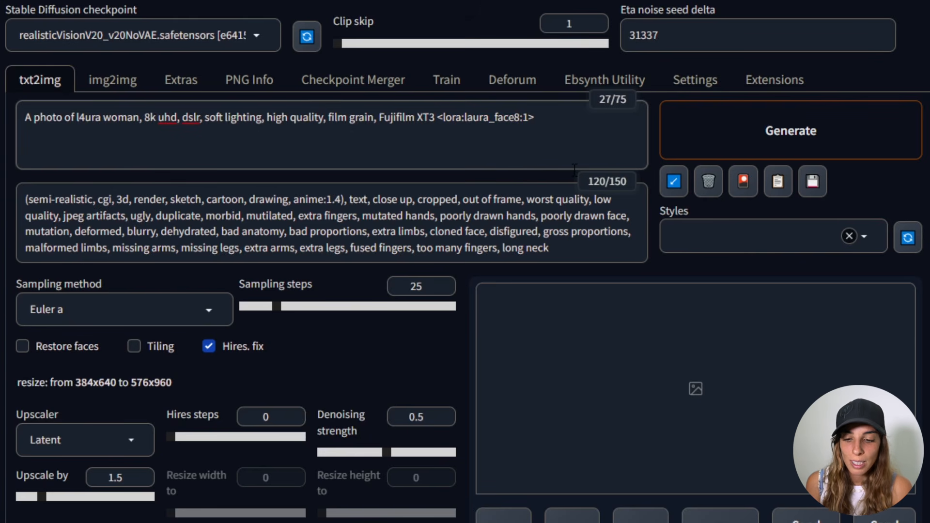
{"action": "scroll", "coordinate": [317, 107], "scroll_direction": "down", "scroll_amount": 1}
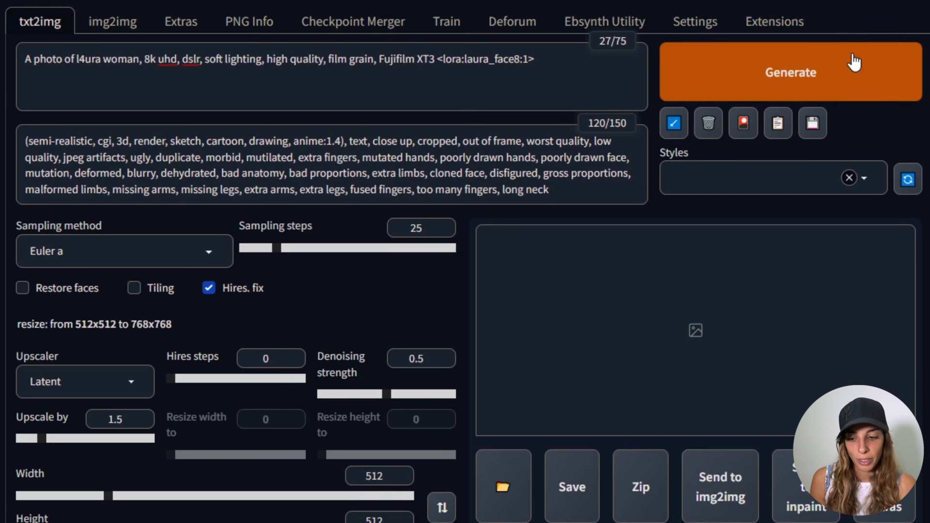
{"action": "left_click", "coordinate": [854, 62]}
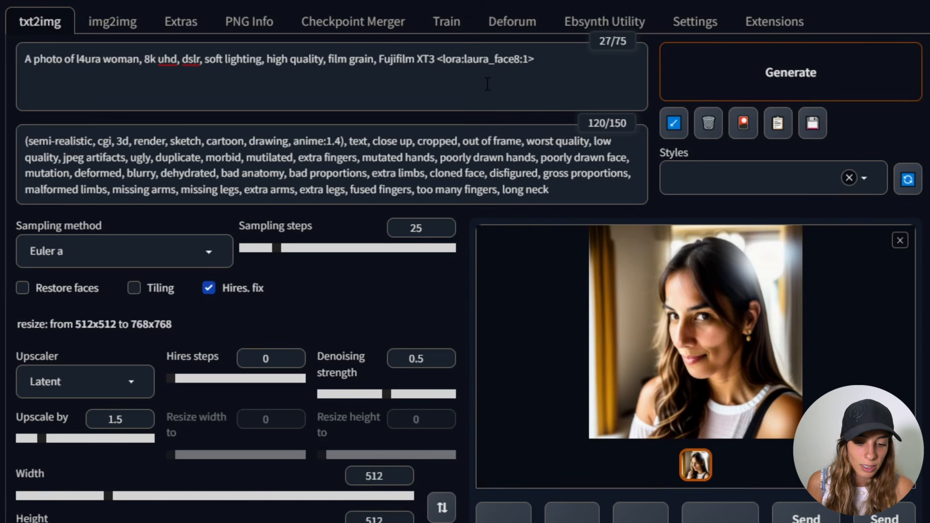
- Replace the prompt with the pasted ponytail, coastline, overcast weather prompt keeping the LoRA tag, and generate
{"action": "key", "text": "ctrl+a"}
{"action": "type", "text": "photo of l4ura woman, ponytail, high detailed skin, skin pores, coastline, overcast weather, wind, waves, 8k uhd, dslr, soft lighting, high quality, film grain, Fujifilm XT3 <lora:laura_face8:1>"}
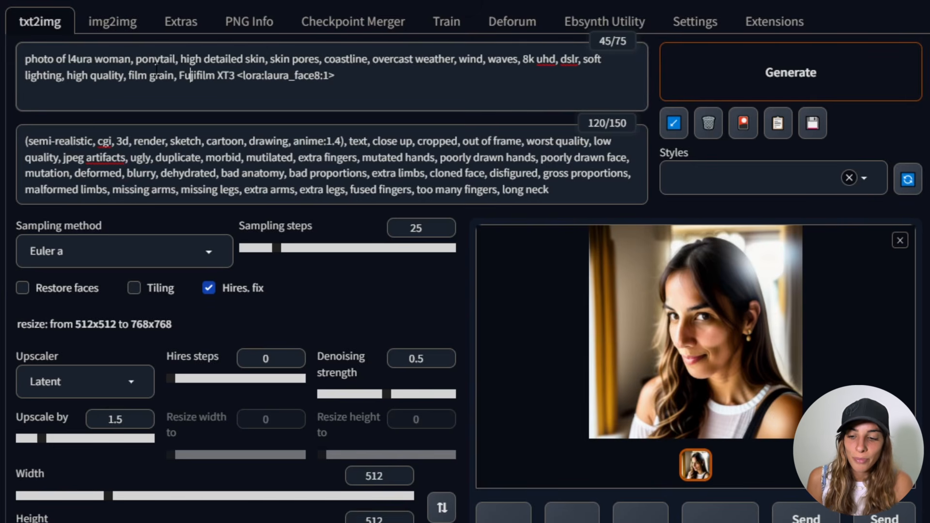
{"action": "left_click", "coordinate": [769, 88]}
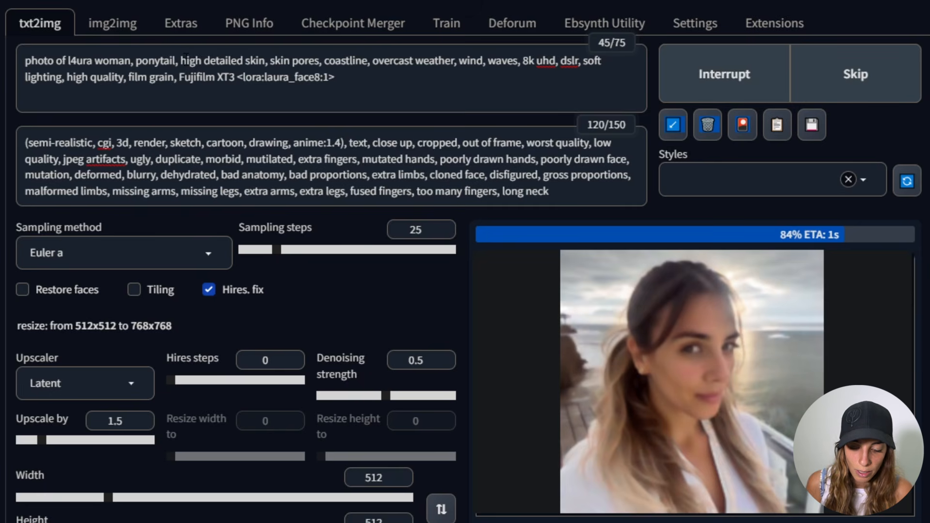
- Insert 'closed eyes,' after 'ponytail,' in the prompt, generate, and inspect the enlarged result
{"action": "left_click", "coordinate": [180, 62]}
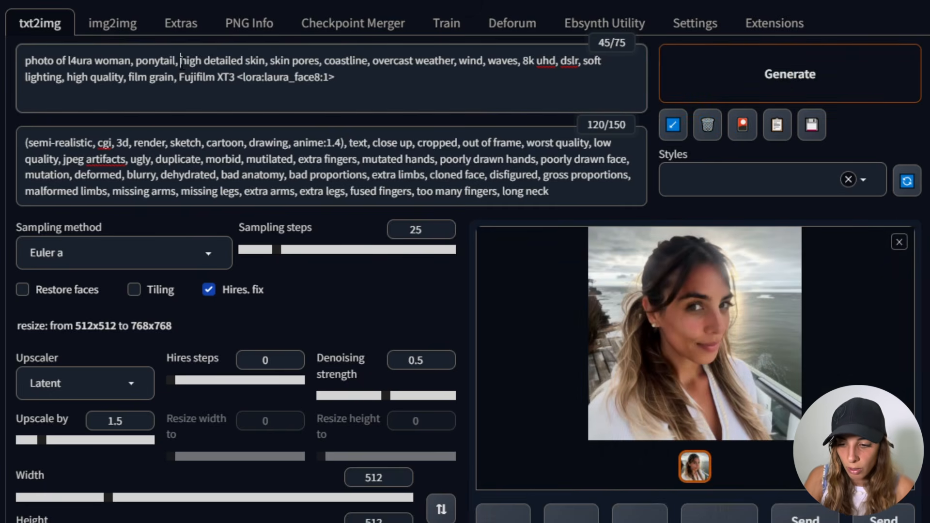
{"action": "type", "text": "closed eye"}
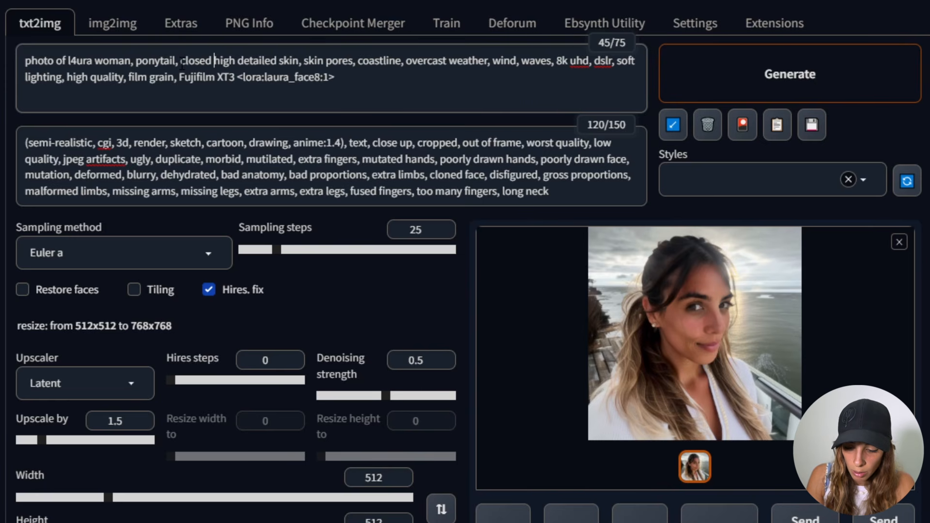
{"action": "type", "text": "s,"}
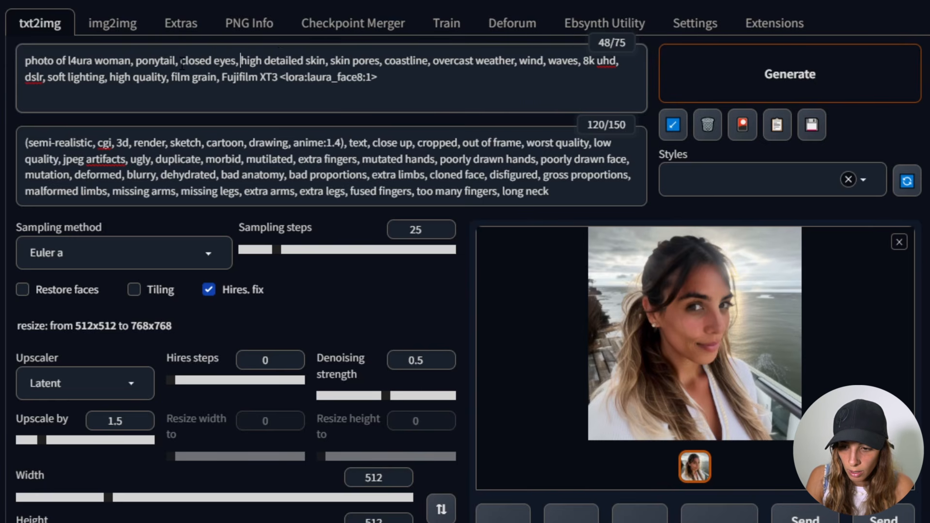
{"action": "left_click", "coordinate": [743, 95]}
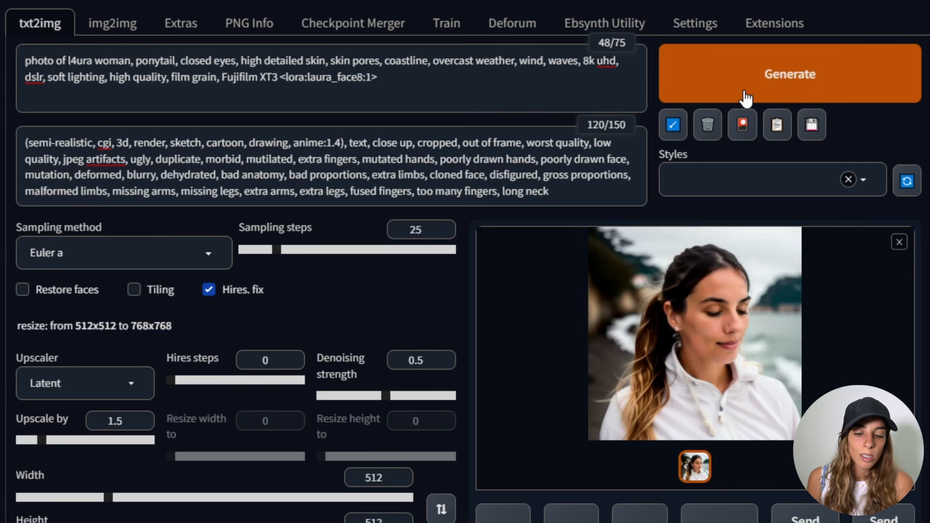
{"action": "left_click", "coordinate": [731, 306]}
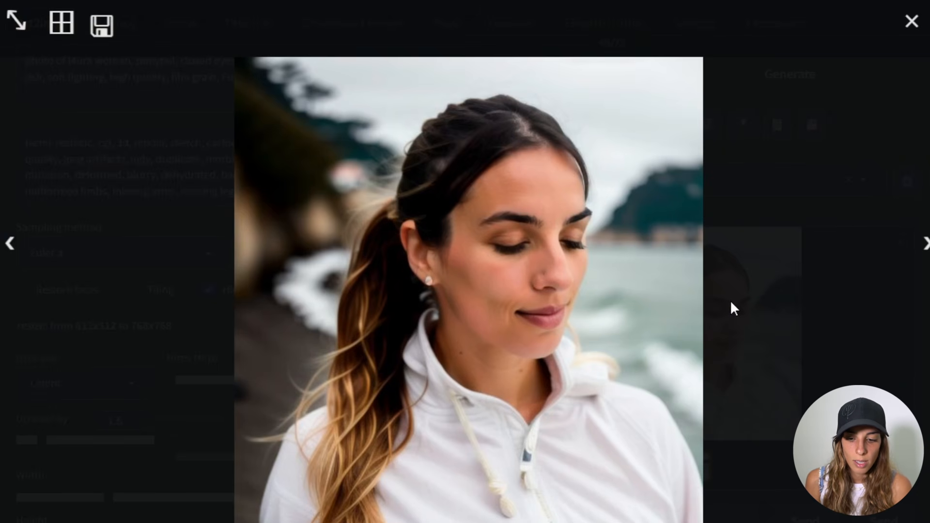
{"action": "left_click", "coordinate": [731, 304]}
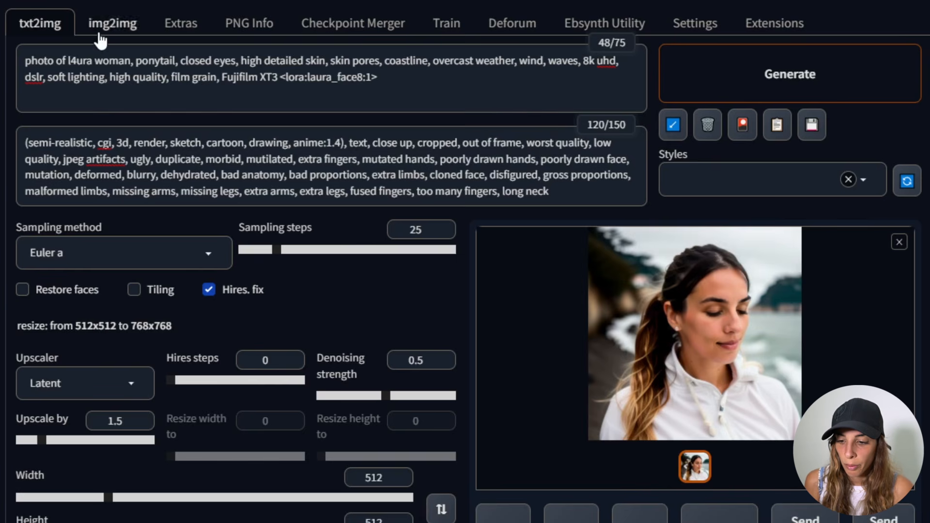
- Paste 'left profile, looking to the right,' after 'closed eyes,' in the prompt
{"action": "left_click", "coordinate": [245, 64]}
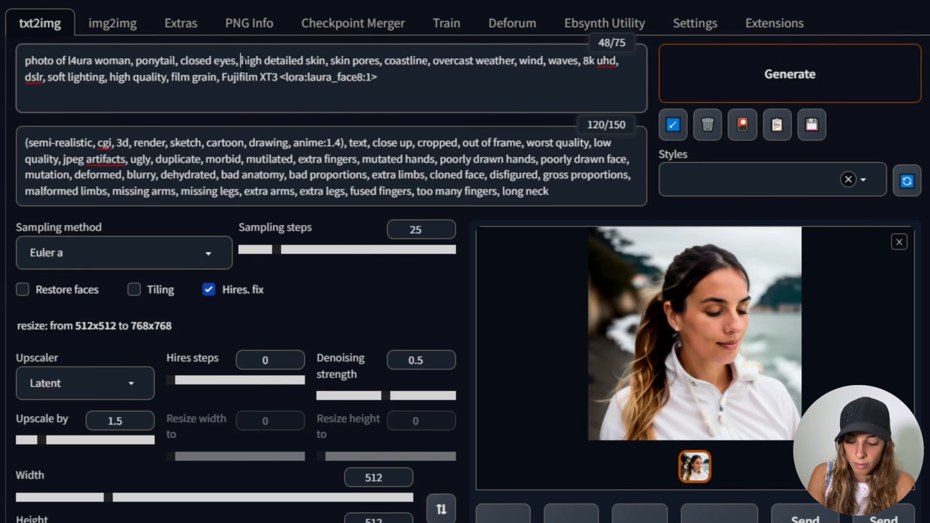
{"action": "type", "text": "left profile, looking to the right,"}
{"action": "left_click", "coordinate": [279, 63]}
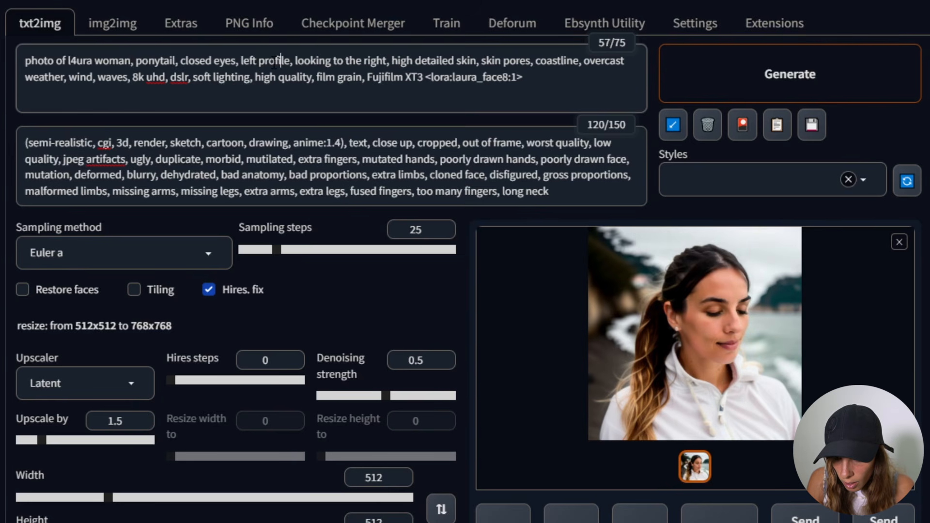
- Delete 'closed eyes,' from the prompt and generate a new image
{"action": "left_click", "coordinate": [237, 62]}
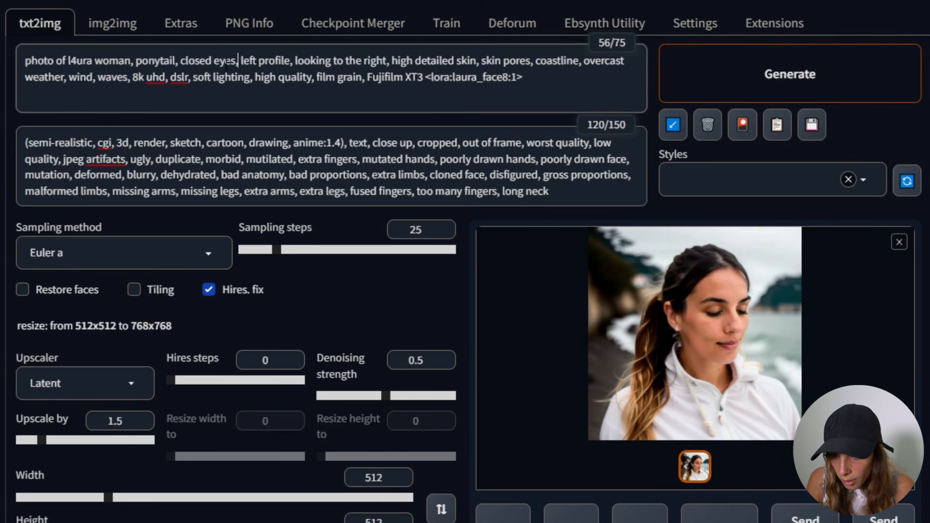
{"action": "left_click_drag", "start_coordinate": [238, 61], "coordinate": [181, 62]}
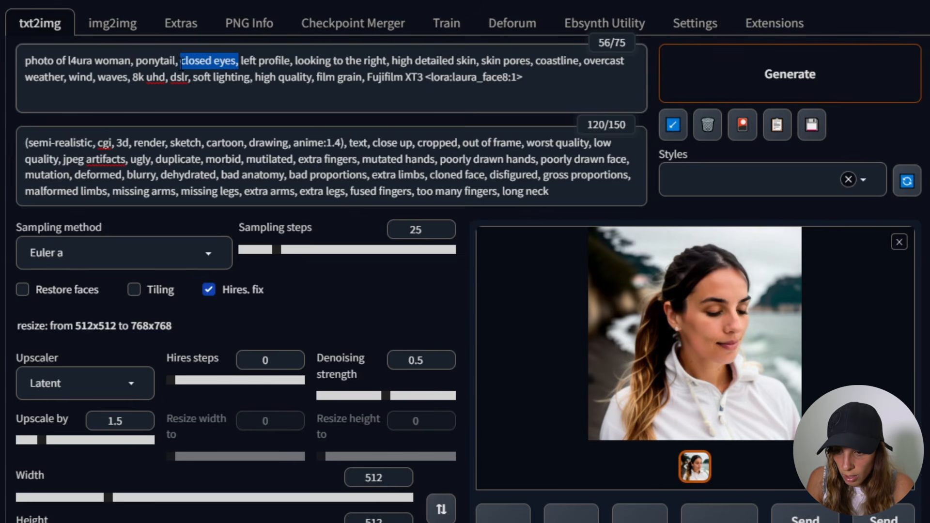
{"action": "key", "text": "BackSpace"}
{"action": "key", "text": "BackSpace"}
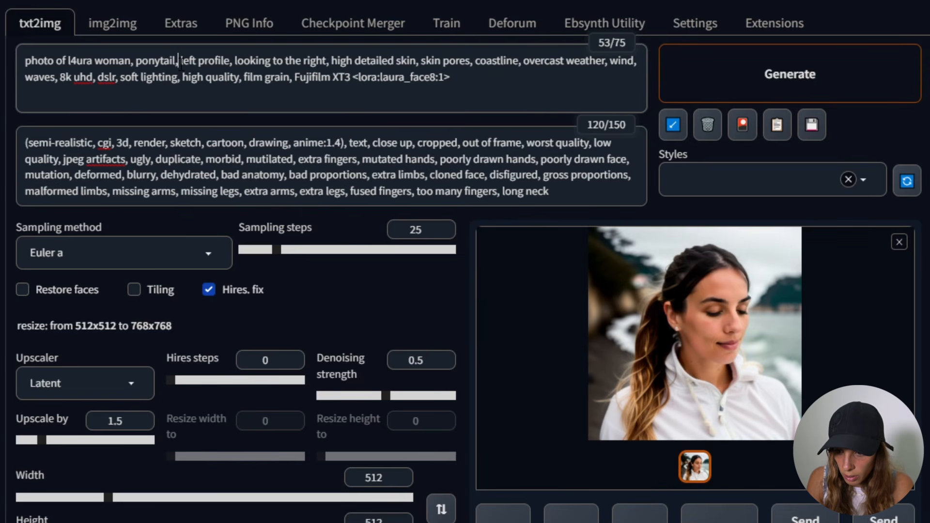
{"action": "left_click", "coordinate": [779, 98]}
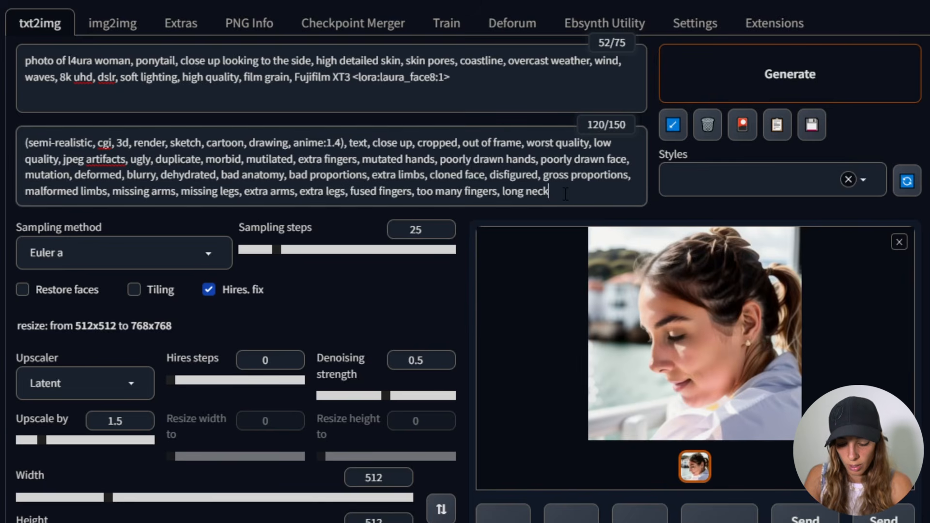
- Append ', eyes closed' to the negative prompt and generate
{"action": "left_click", "coordinate": [566, 194]}
{"action": "type", "text": ", eyes closed"}
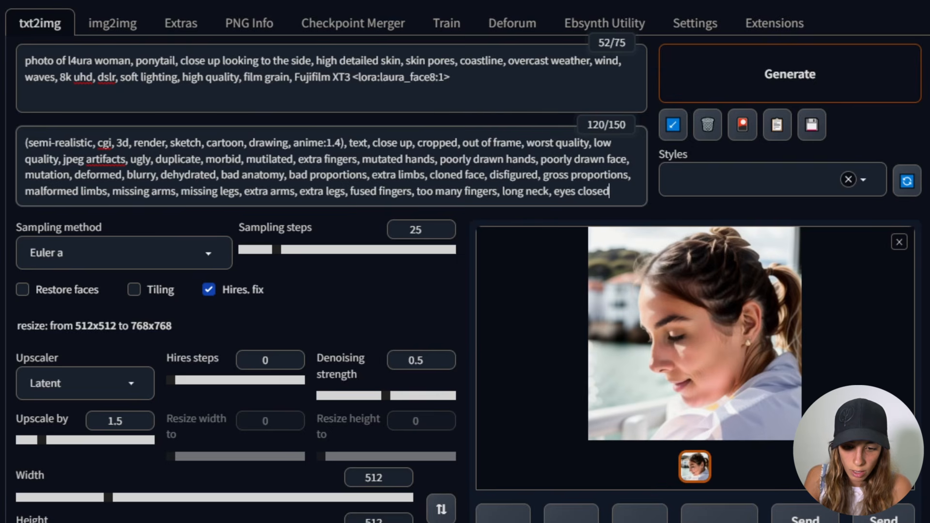
{"action": "left_click", "coordinate": [835, 77]}
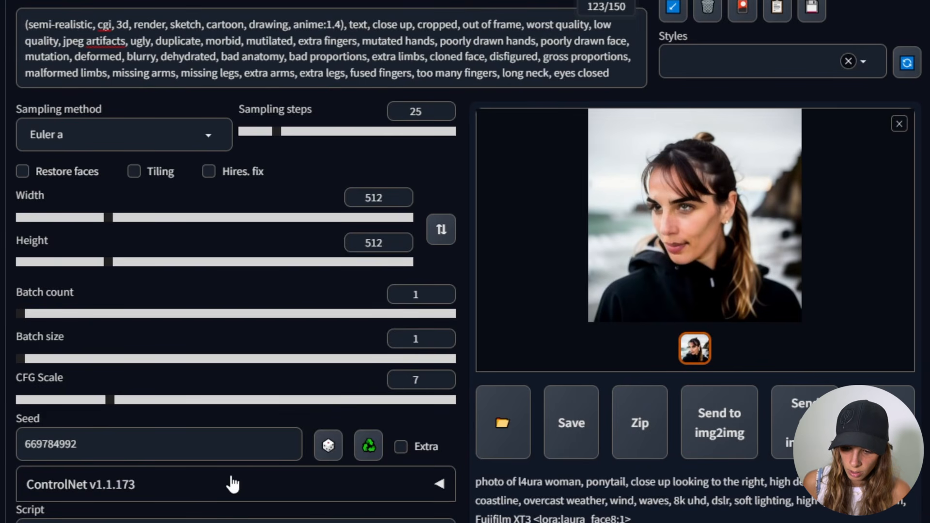
- Enable Restore faces and regenerate the image
{"action": "left_click", "coordinate": [22, 171]}
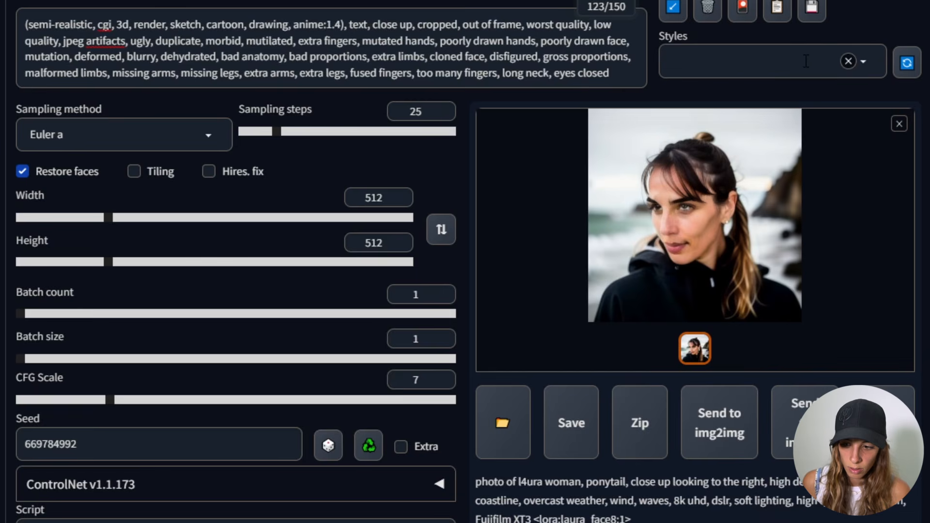
{"action": "scroll", "coordinate": [155, 183], "scroll_direction": "up", "scroll_amount": 4}
{"action": "left_click", "coordinate": [807, 135]}
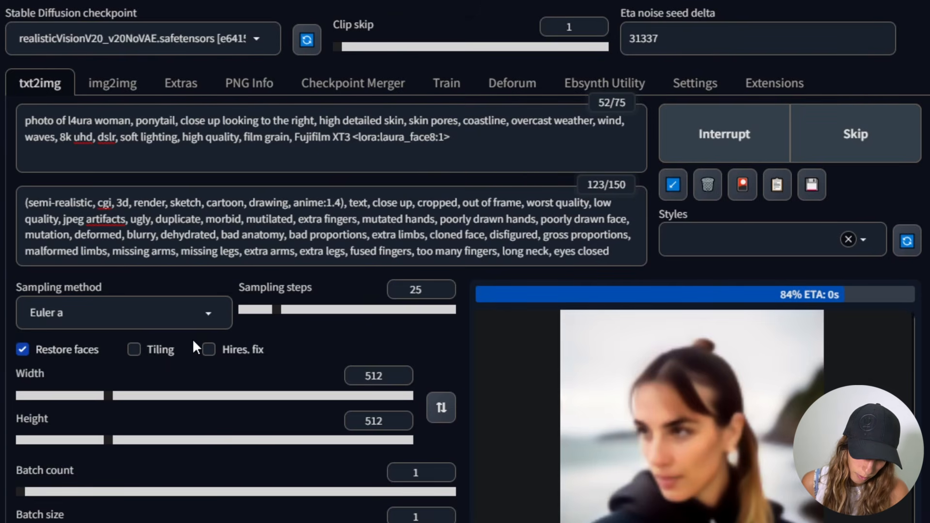
{"action": "scroll", "coordinate": [193, 339], "scroll_direction": "down", "scroll_amount": 2}
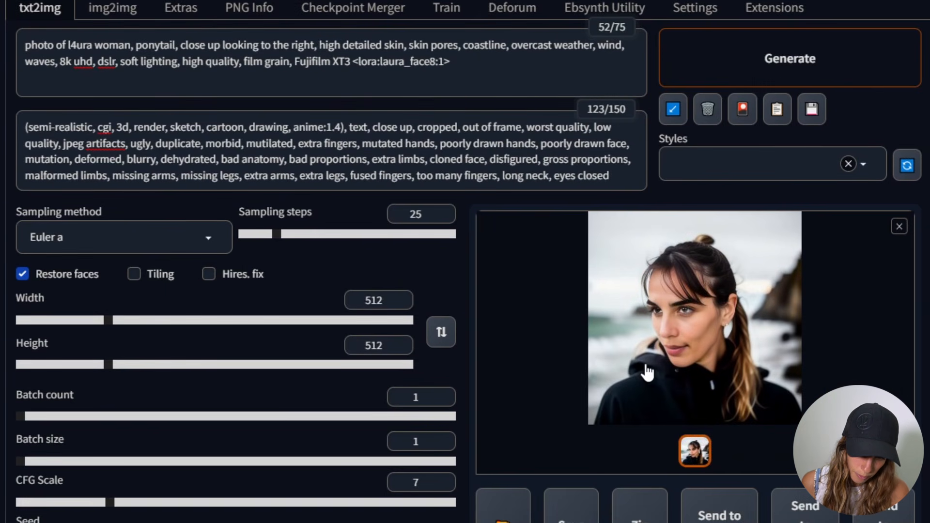